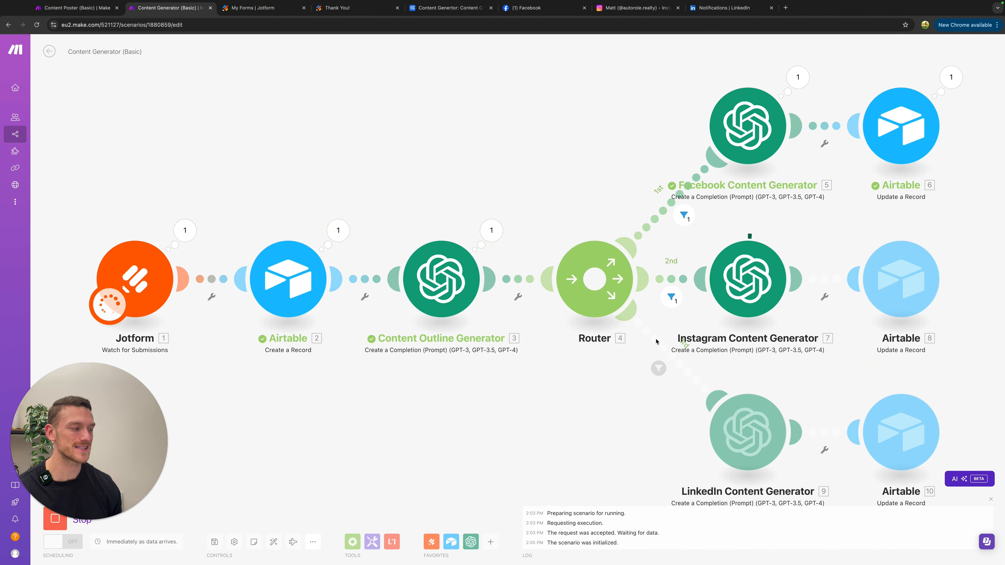
# - Review the generated Facebook, Instagram and LinkedIn posts in the Awaiting Review record for the Perth CBD house sale in Airtable
pyautogui.moveTo(458, 438); pyautogui.dragTo(408, 408)
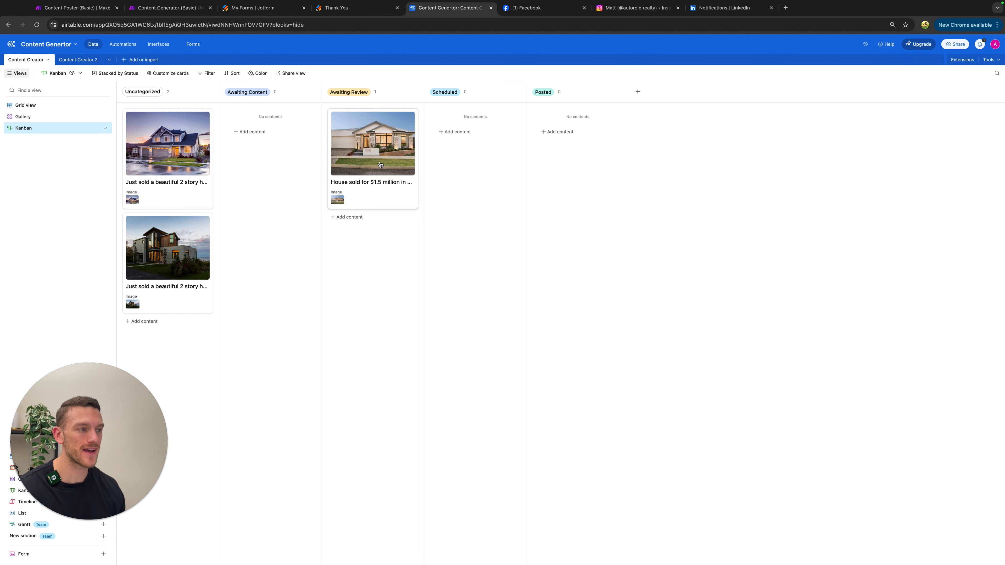
pyautogui.click(365, 154)
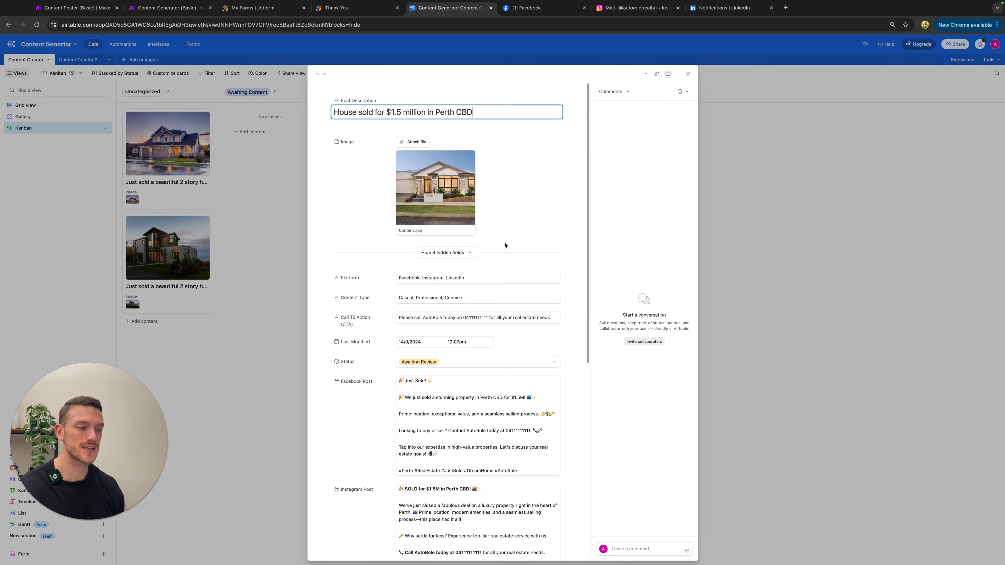
pyautogui.scroll(-5, 479, 385)
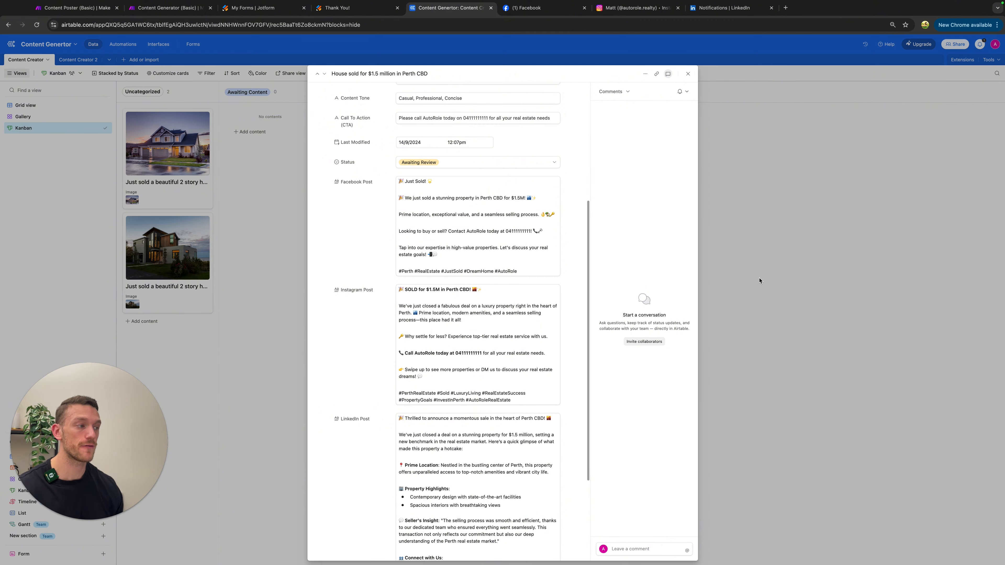
pyautogui.scroll(5, 451, 339)
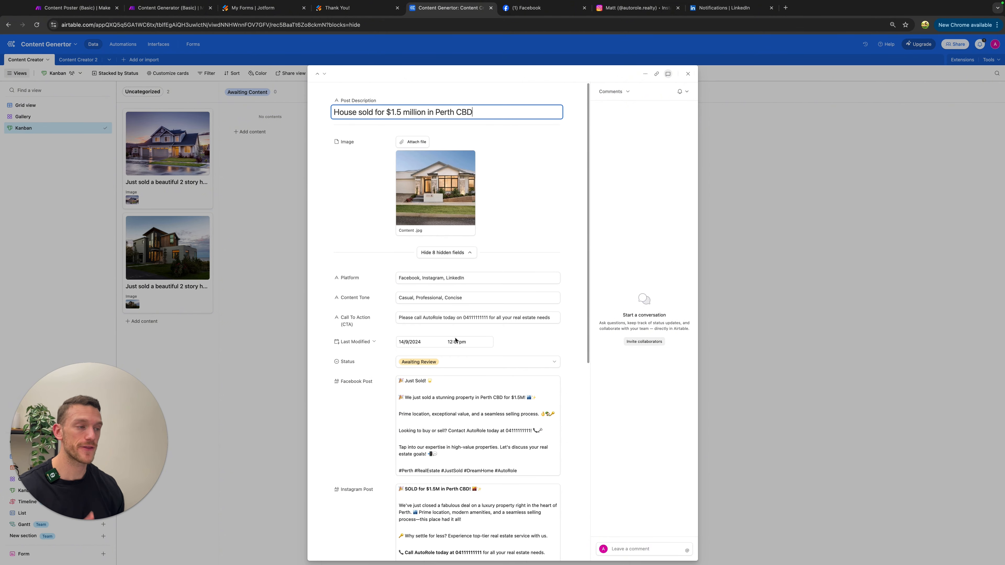
pyautogui.click(801, 272)
# - Reopen the Perth CBD house sale record and open its Status field
pyautogui.click(392, 193)
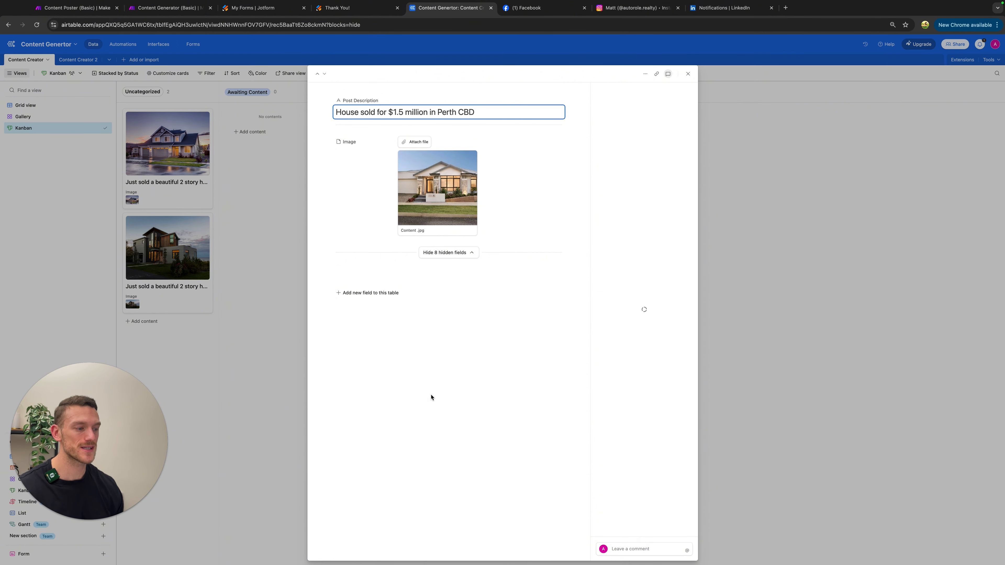
pyautogui.click(430, 365)
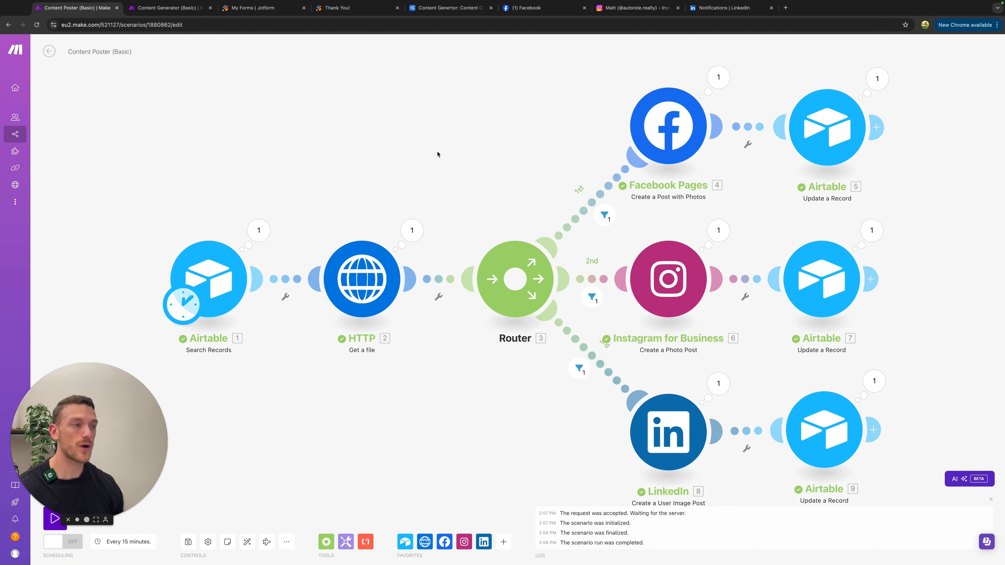
# - Check the published Perth CBD sale post on the Autorole Real Estate Facebook page and on the refreshed Instagram profile
pyautogui.click(546, 12)
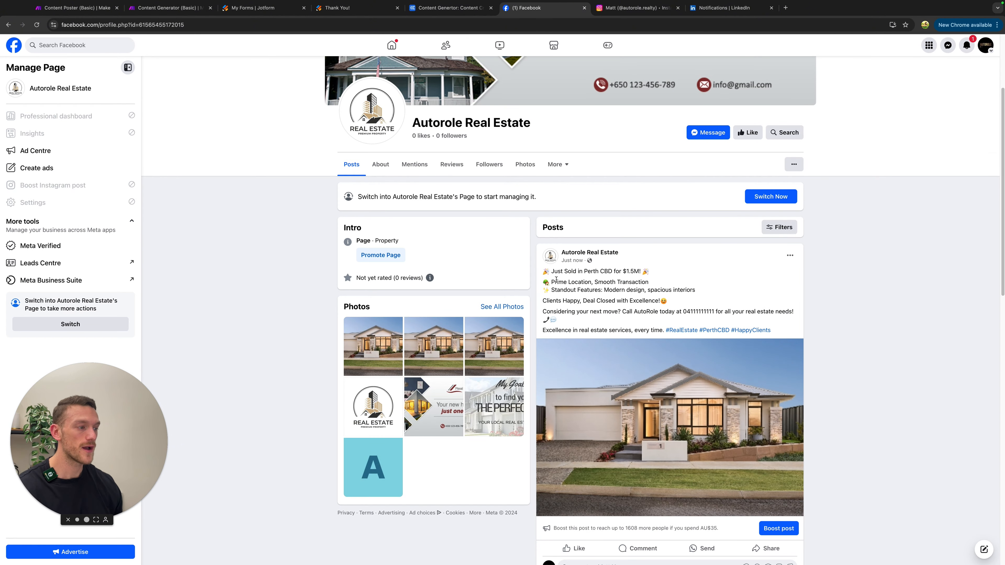
pyautogui.moveTo(553, 272); pyautogui.dragTo(642, 268)
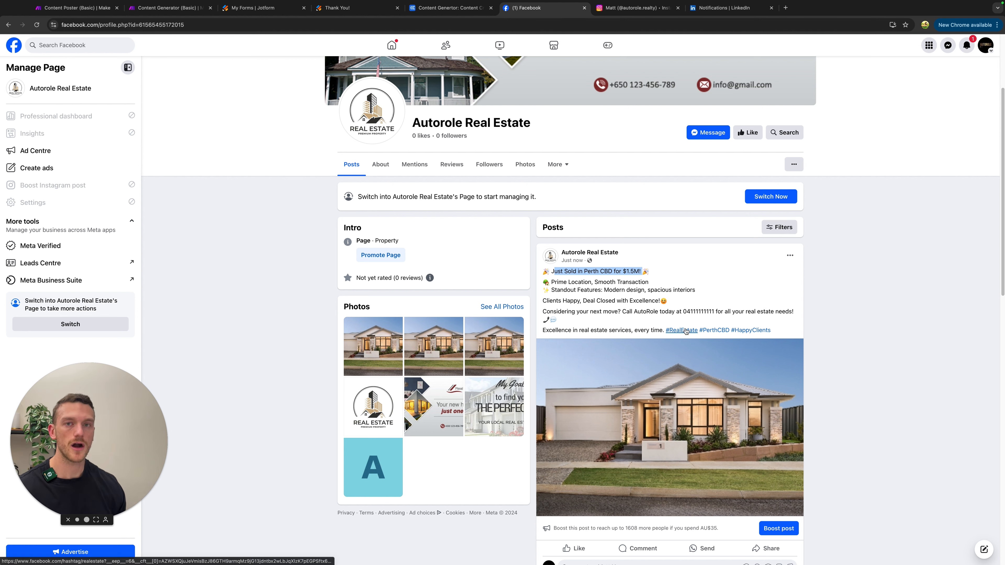
pyautogui.click(635, 7)
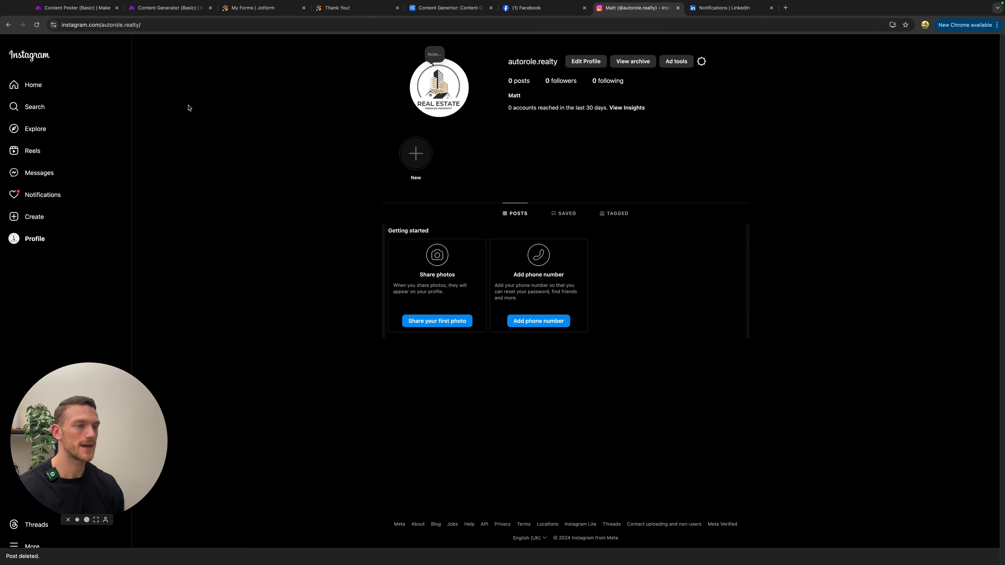
pyautogui.click(37, 24)
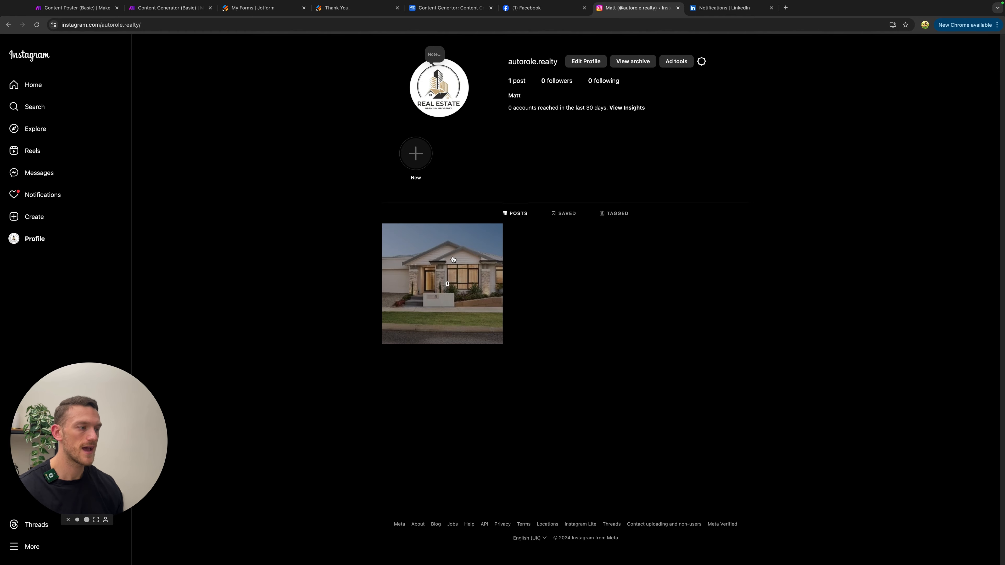
pyautogui.click(459, 262)
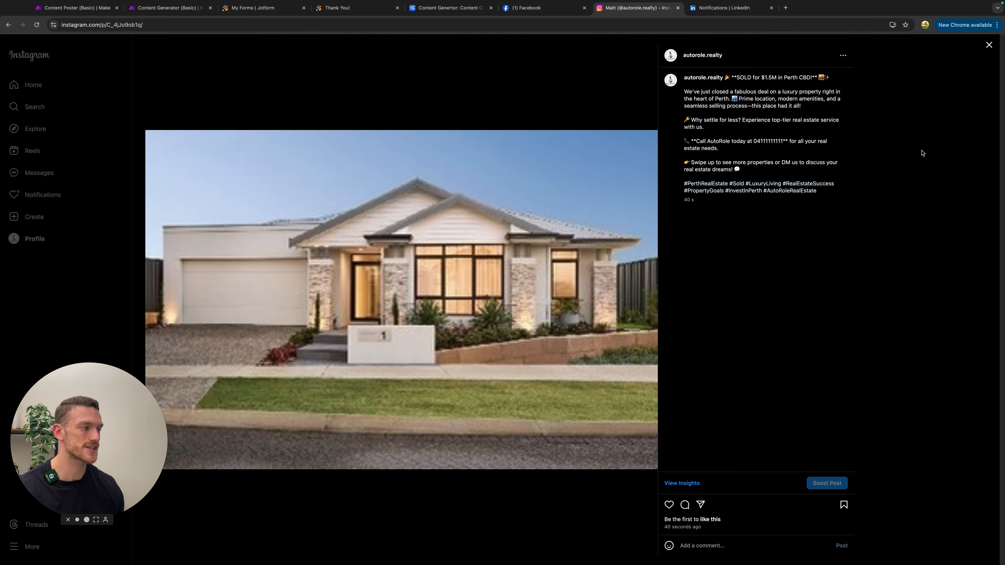
pyautogui.click(925, 146)
# - Check the published Perth CBD sale post in the activity of the LinkedIn profile
pyautogui.click(724, 7)
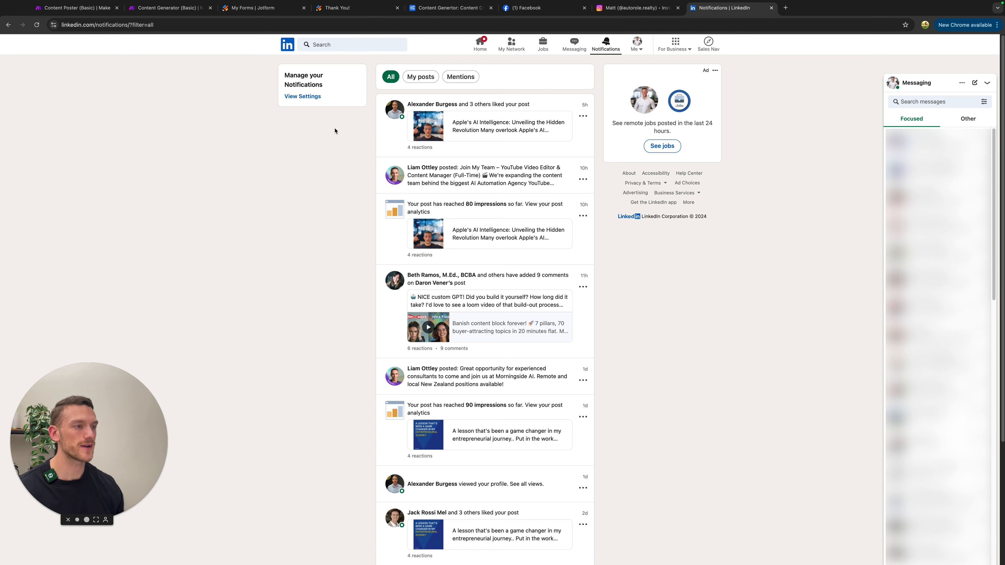
pyautogui.scroll(-9, 269, 234)
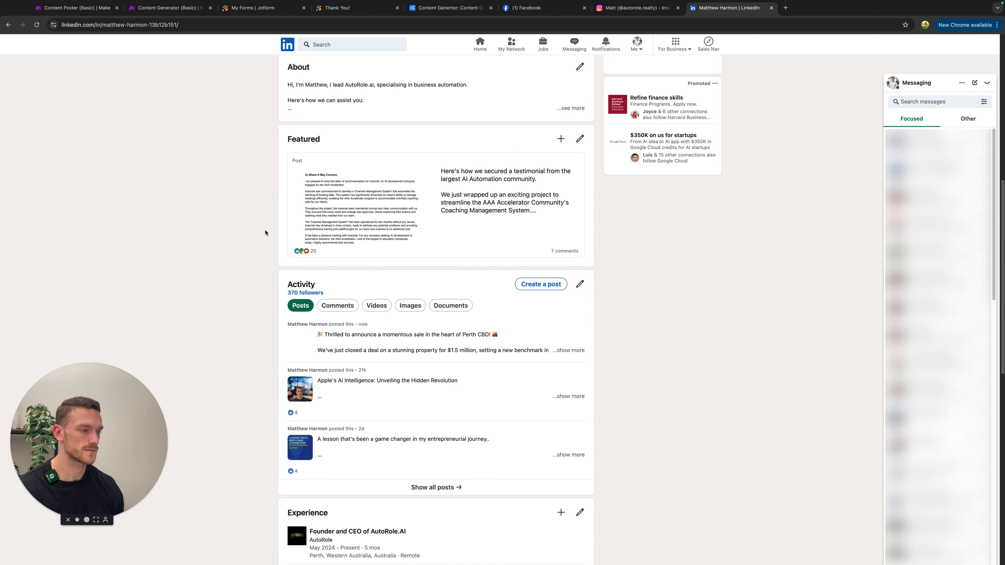
pyautogui.click(379, 260)
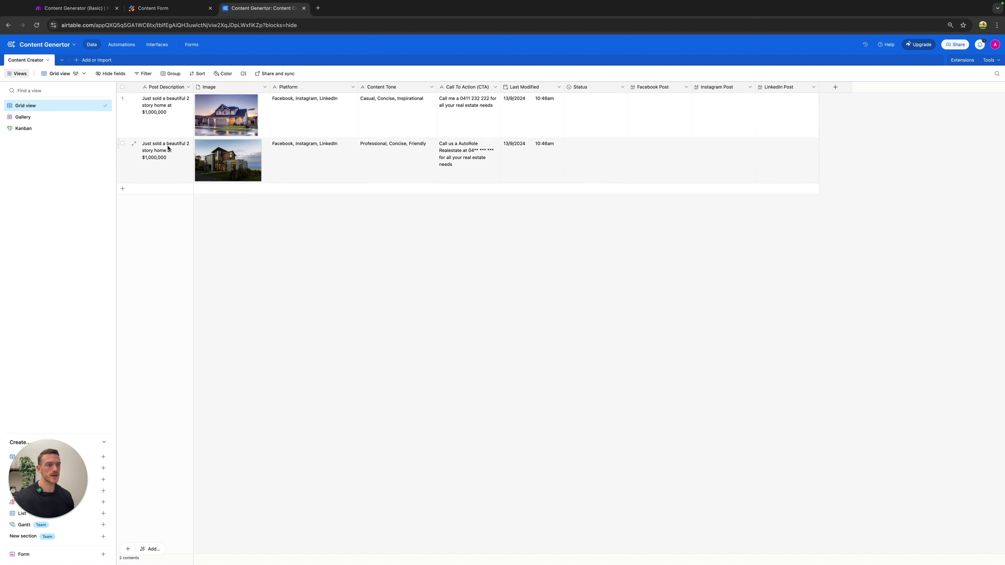
# - Add a blank table named Content Creator 2 to the Content Genertor base
pyautogui.click(75, 61)
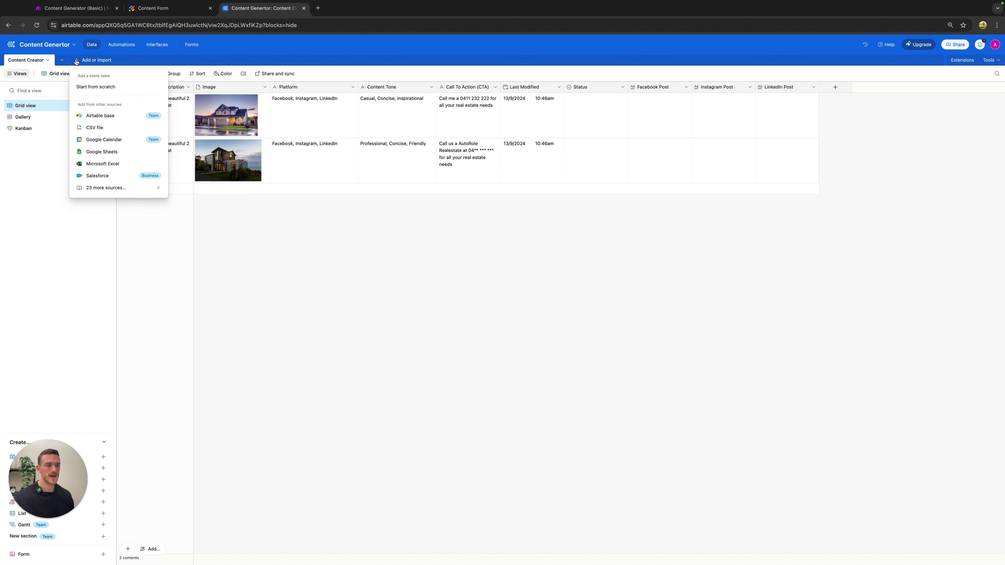
pyautogui.click(102, 89)
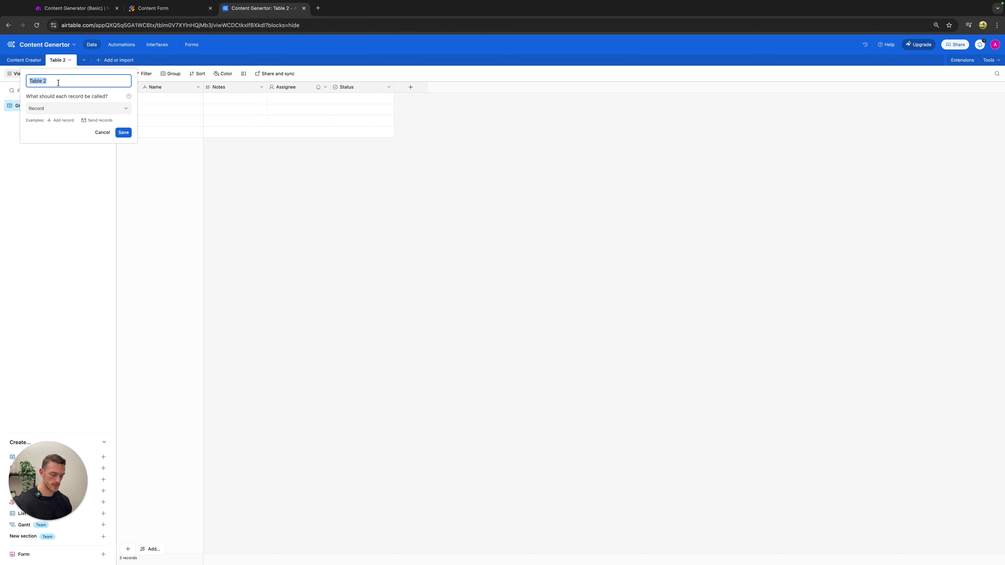
pyautogui.write('Content ')
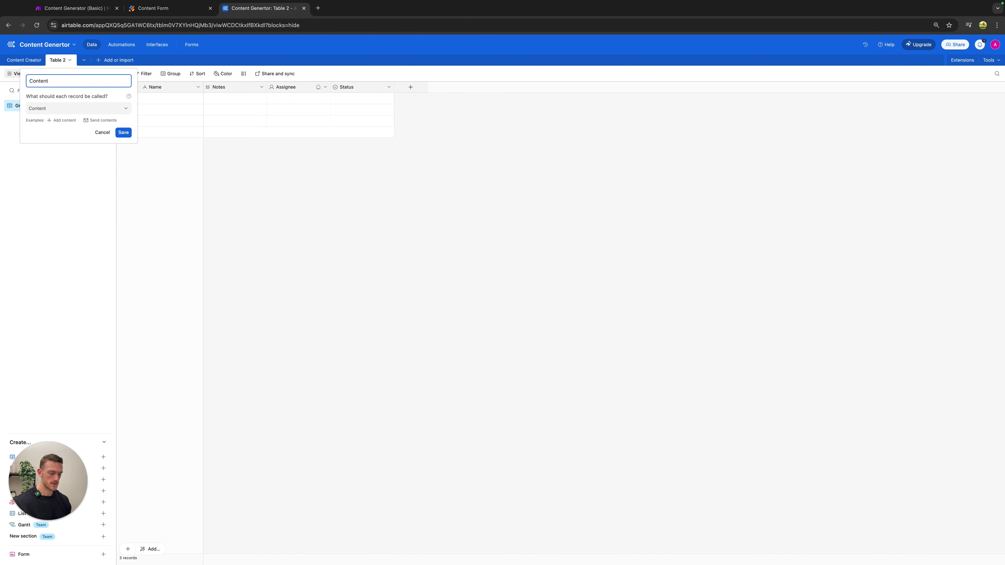
pyautogui.write('Creator 2')
pyautogui.click(124, 134)
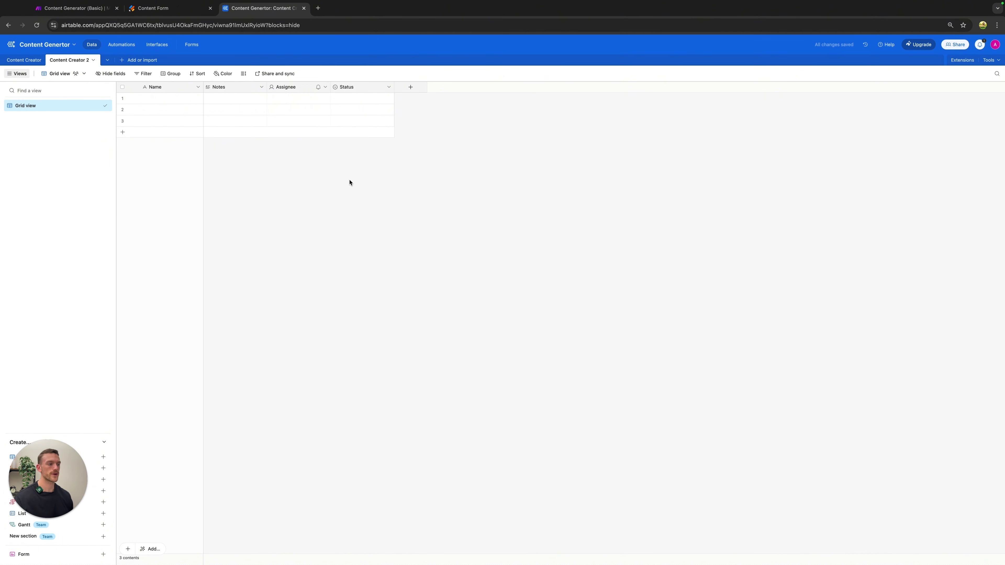
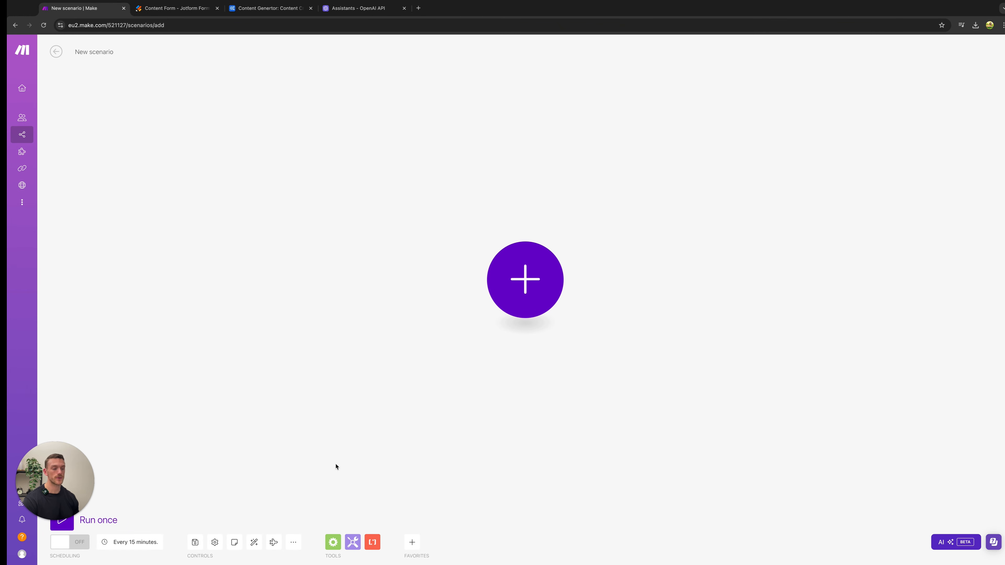
# - Import the blueprint file Content Generator (Basic).json from the Desktop into the new Make scenario
pyautogui.click(293, 542)
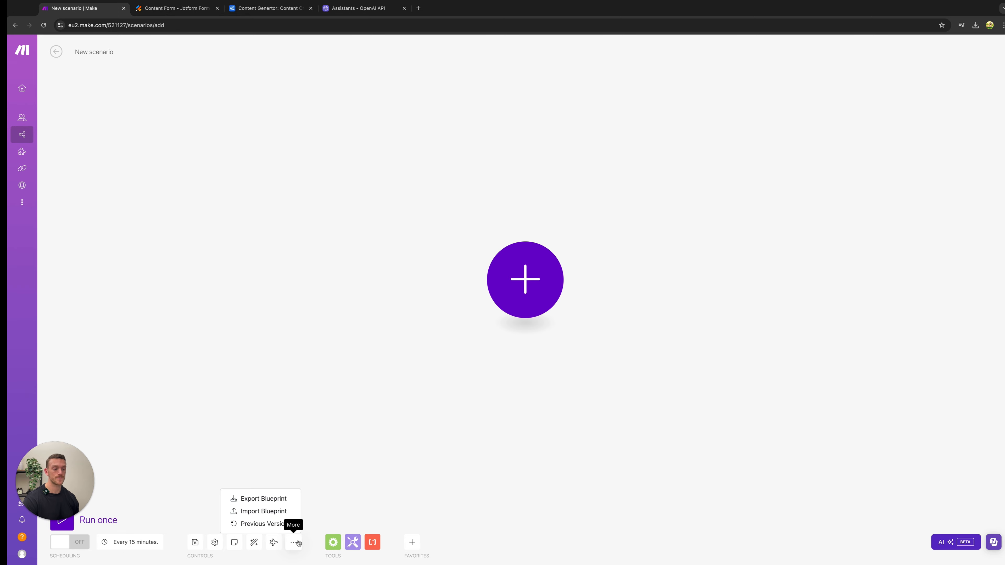
pyautogui.click(276, 512)
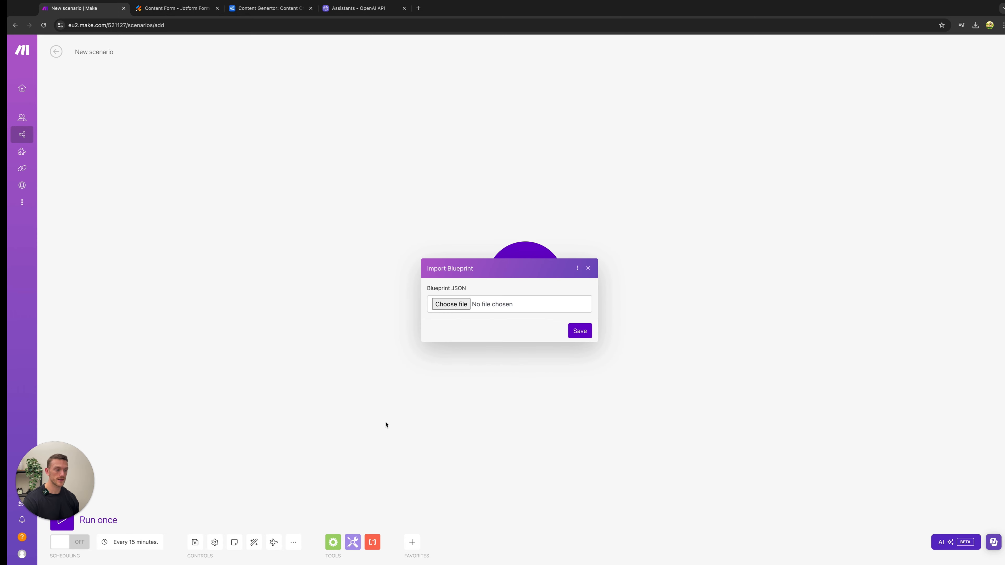
pyautogui.click(451, 305)
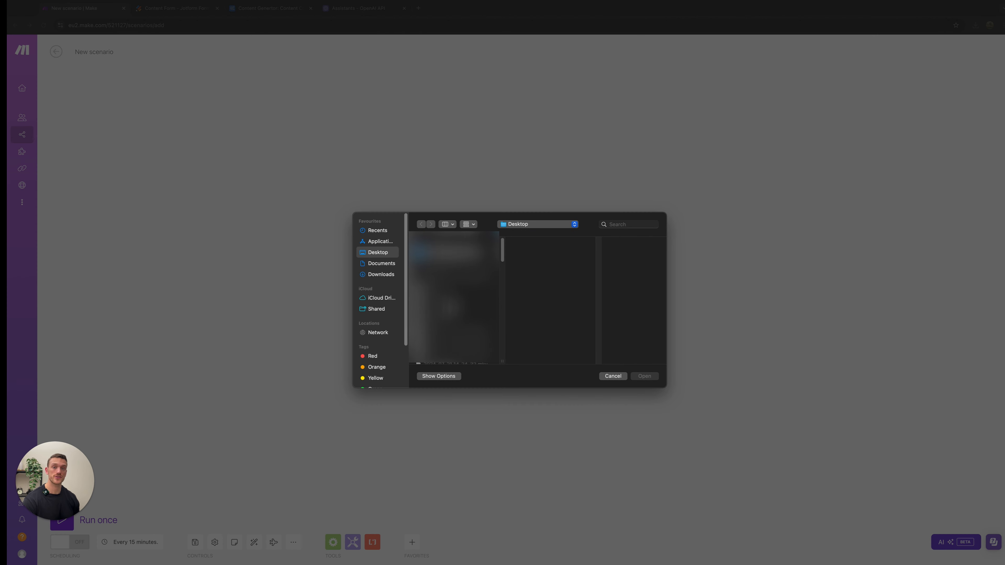
pyautogui.scroll(-5, 454, 300)
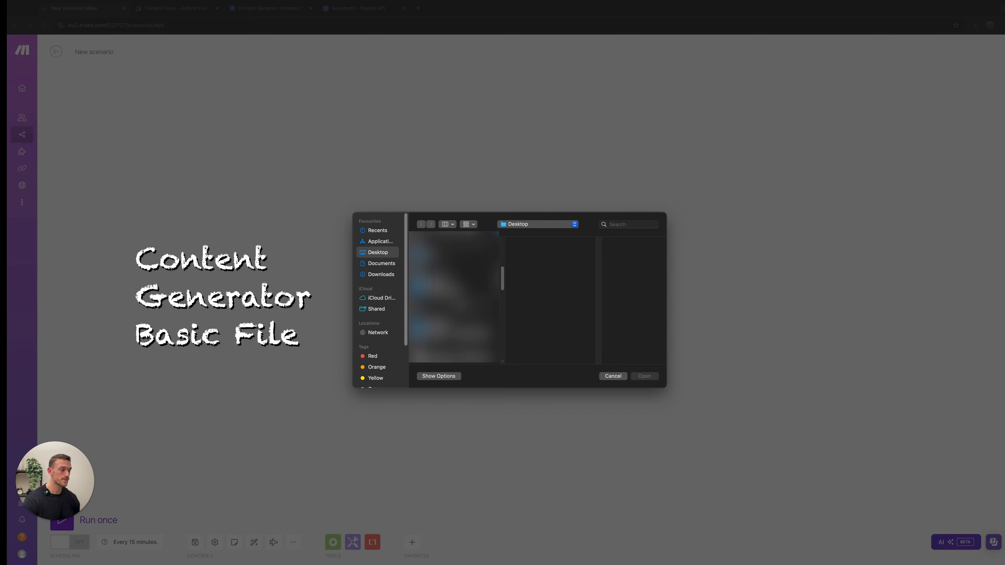
pyautogui.click(454, 350)
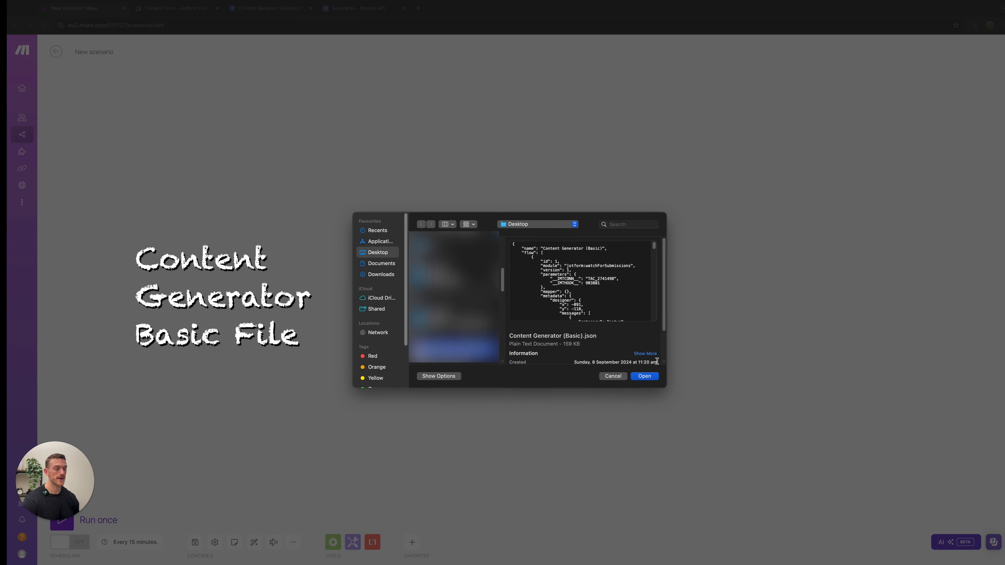
pyautogui.click(644, 376)
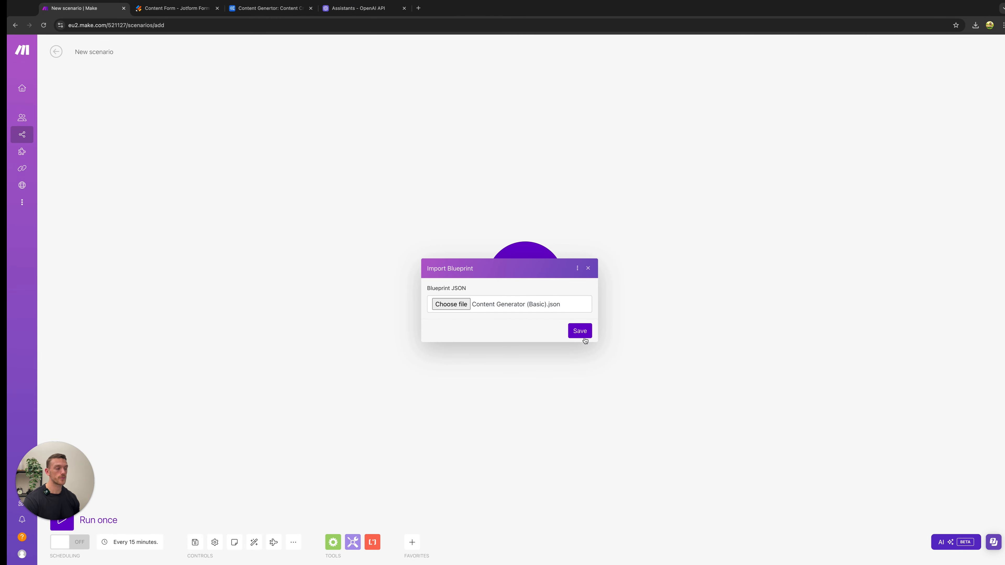
pyautogui.click(580, 332)
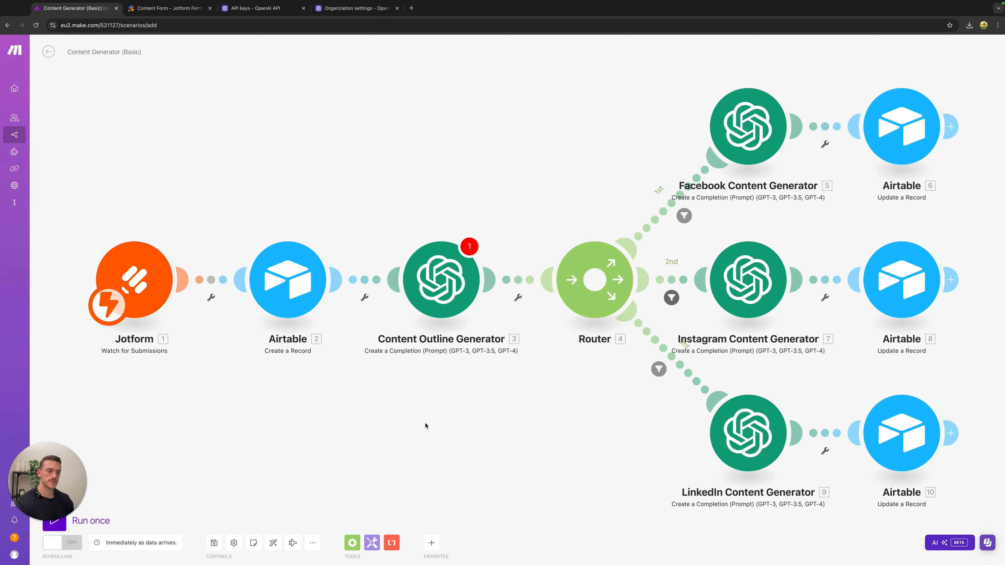
# - Start a new webhook for the Jotform Watch for Submissions module and replace its default name with a custom test name
pyautogui.click(169, 8)
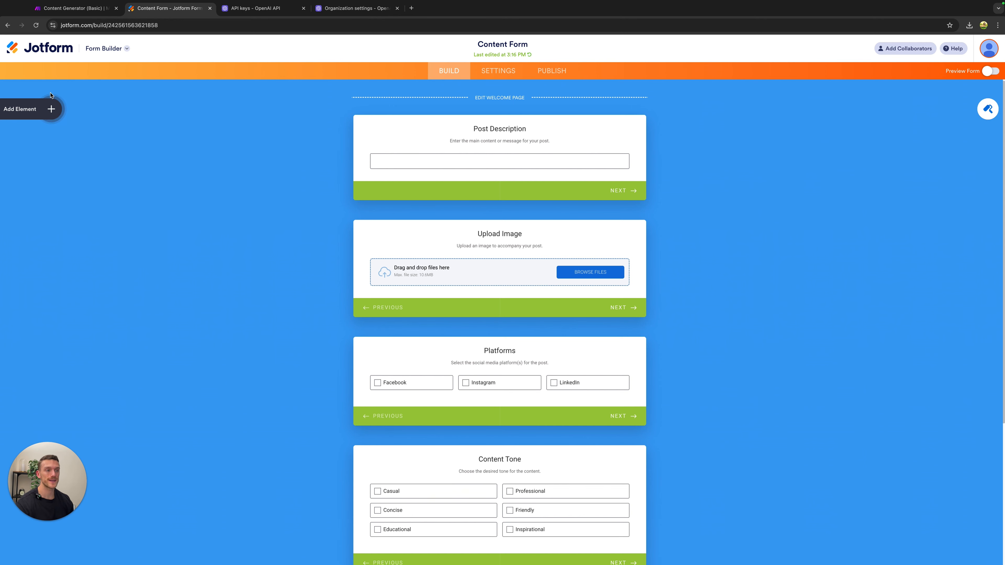
pyautogui.click(83, 14)
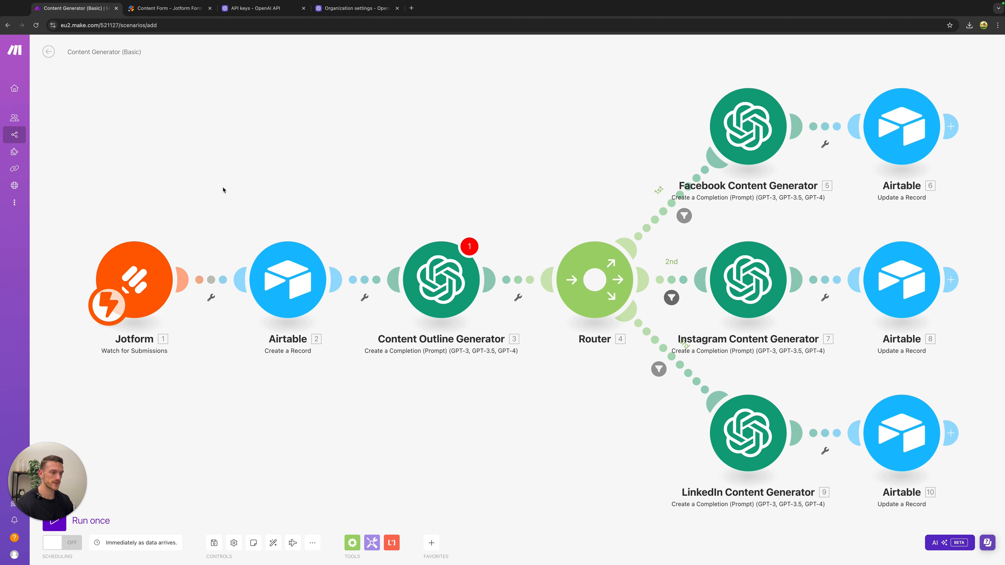
pyautogui.click(146, 263)
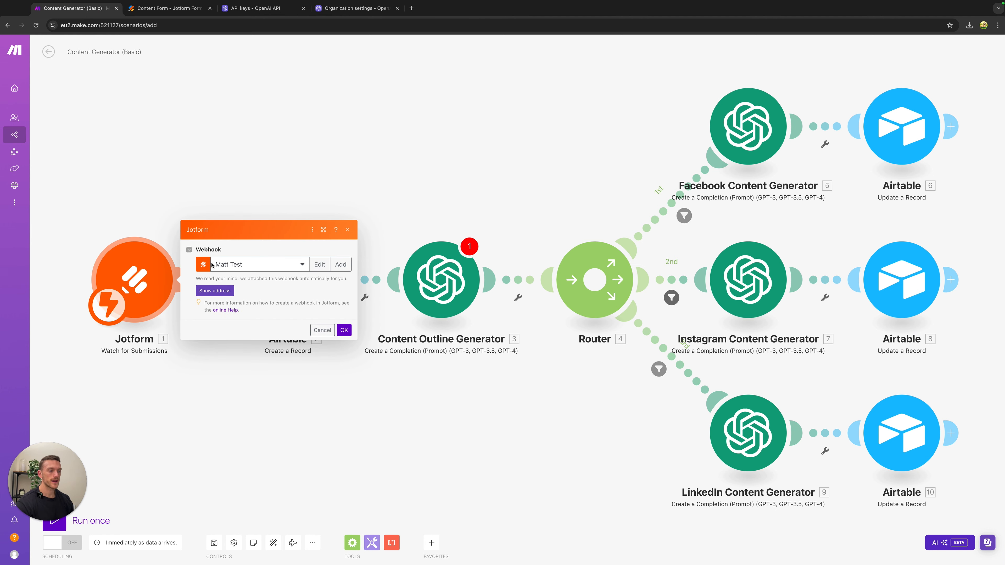
pyautogui.click(341, 265)
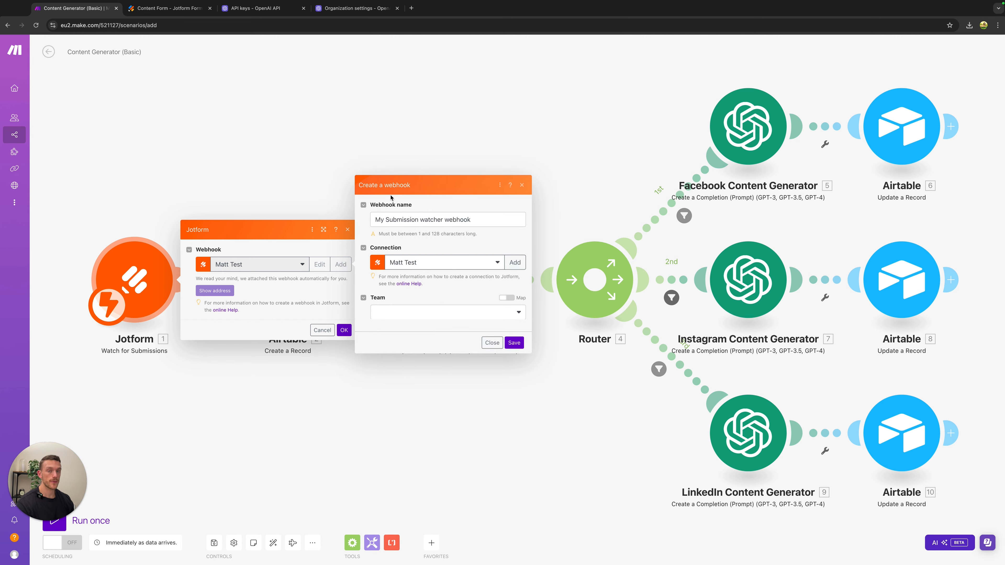
pyautogui.moveTo(480, 216); pyautogui.dragTo(361, 219)
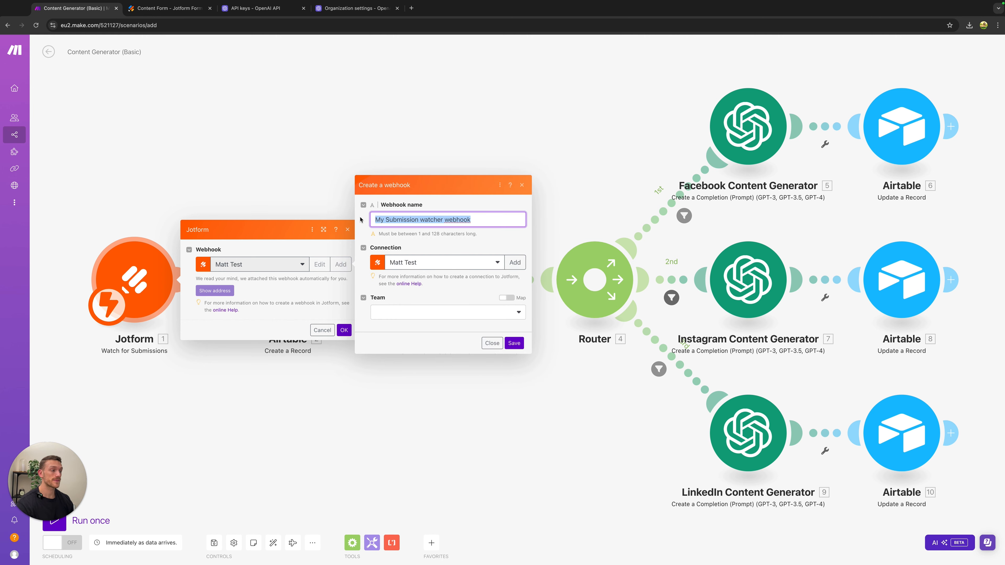
pyautogui.write('Matt Test')
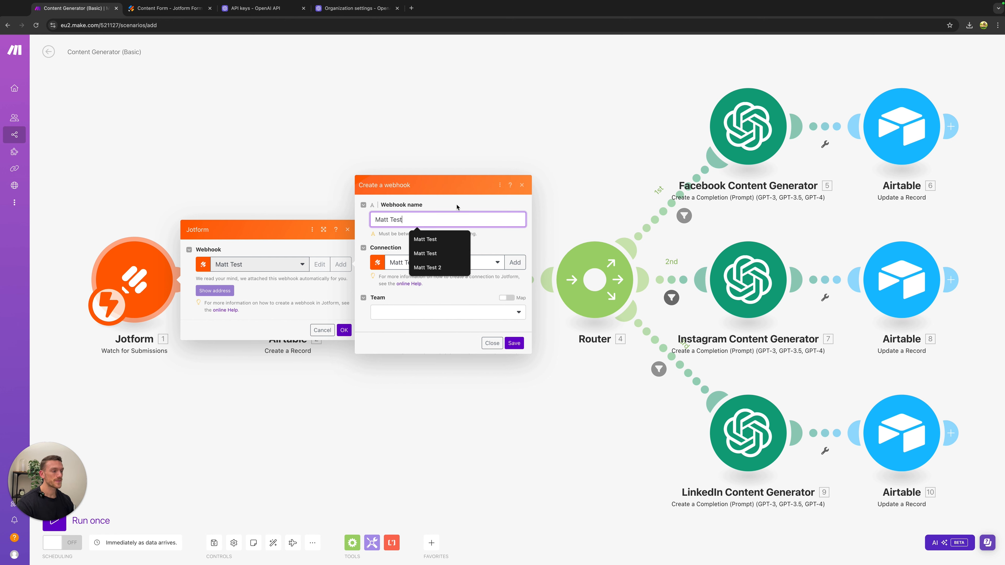
pyautogui.press('Escape')
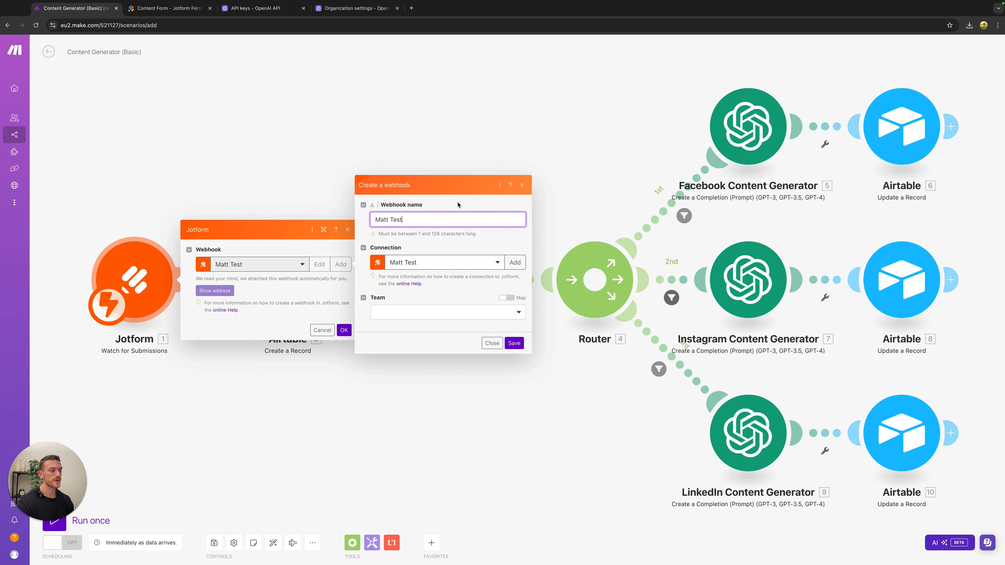
# - Start a new Jotform connection for the webhook and copy the full-access New API Key from the Jotform account's API settings
pyautogui.click(517, 263)
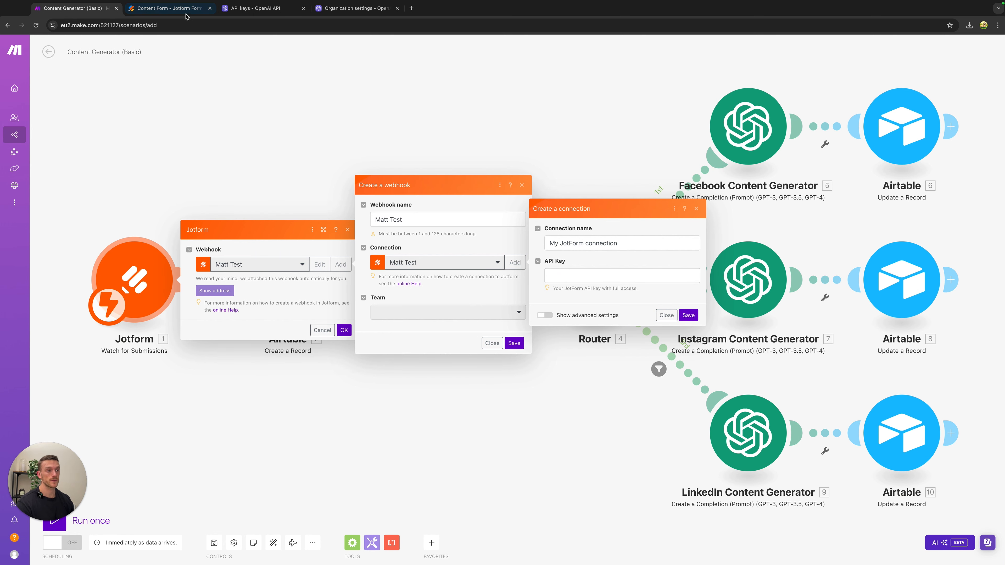
pyautogui.click(171, 8)
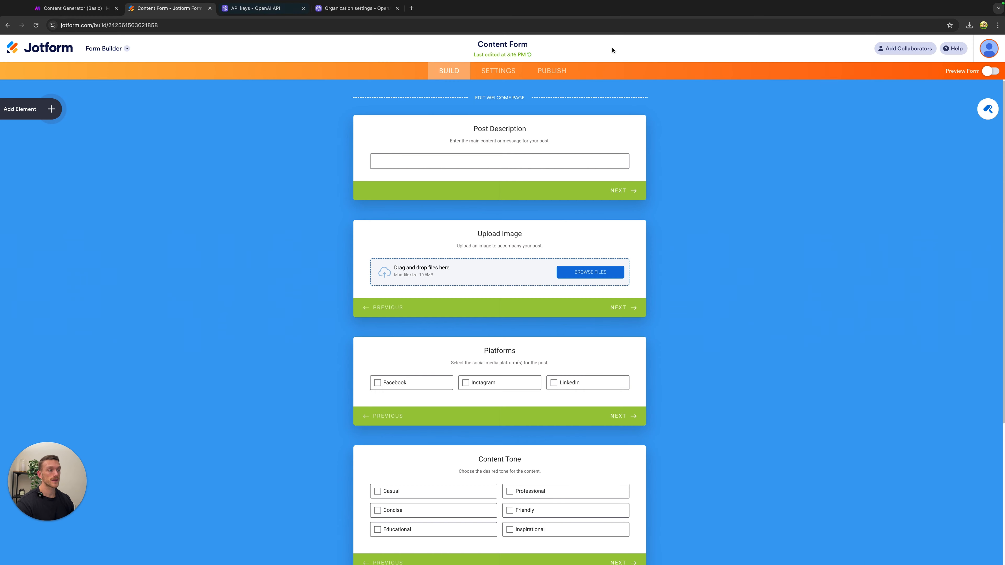
pyautogui.click(989, 48)
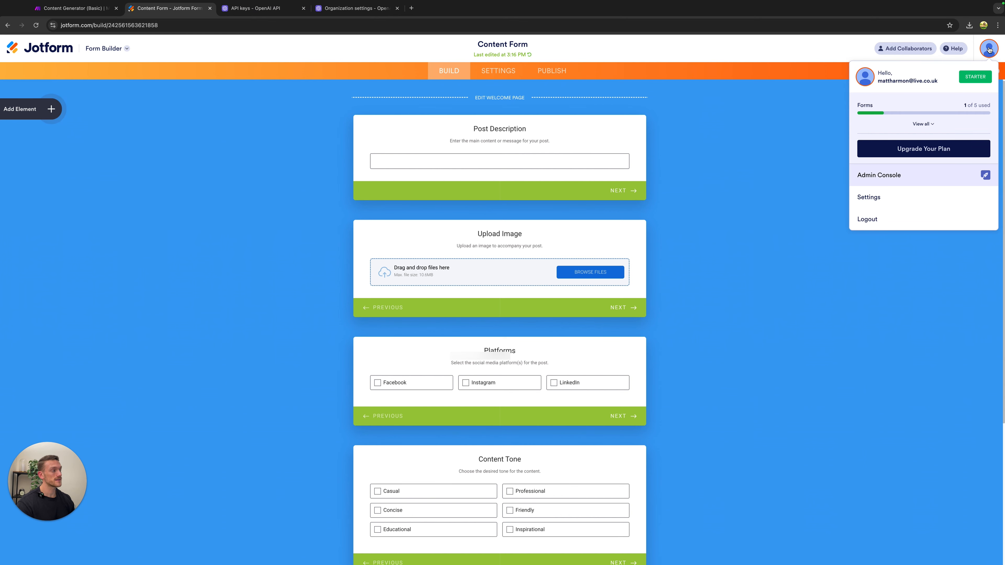
pyautogui.click(893, 197)
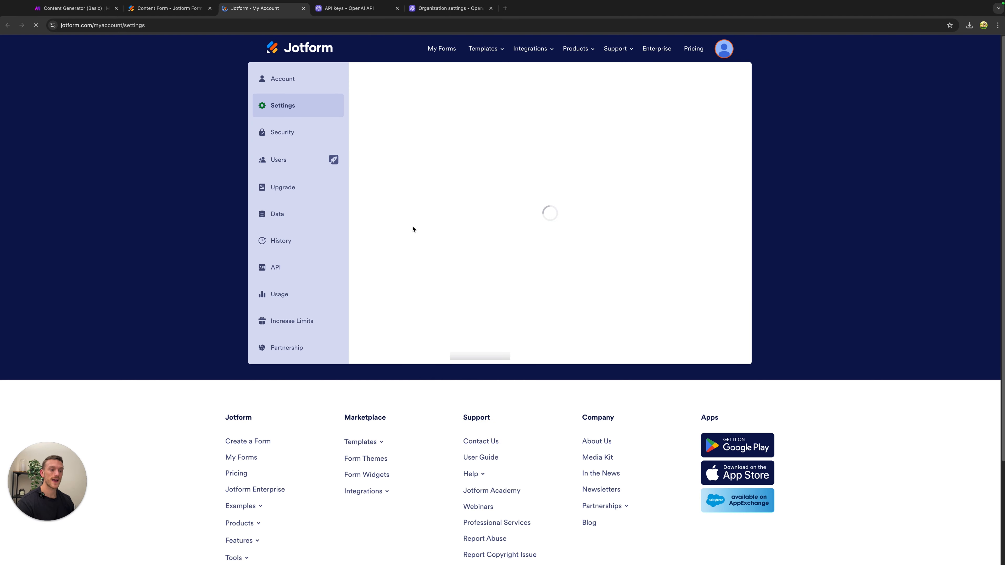
pyautogui.click(274, 266)
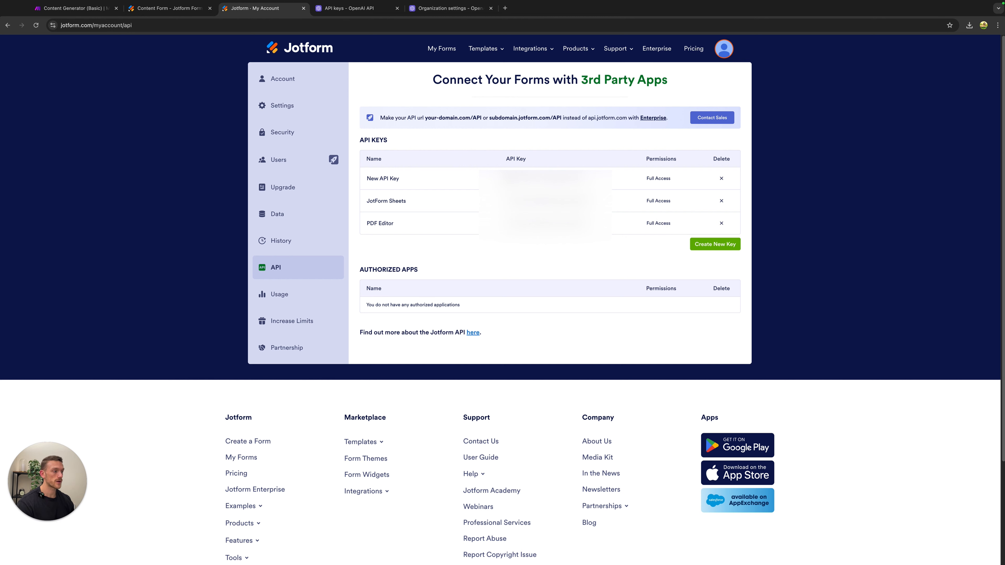
pyautogui.moveTo(506, 178); pyautogui.dragTo(579, 180)
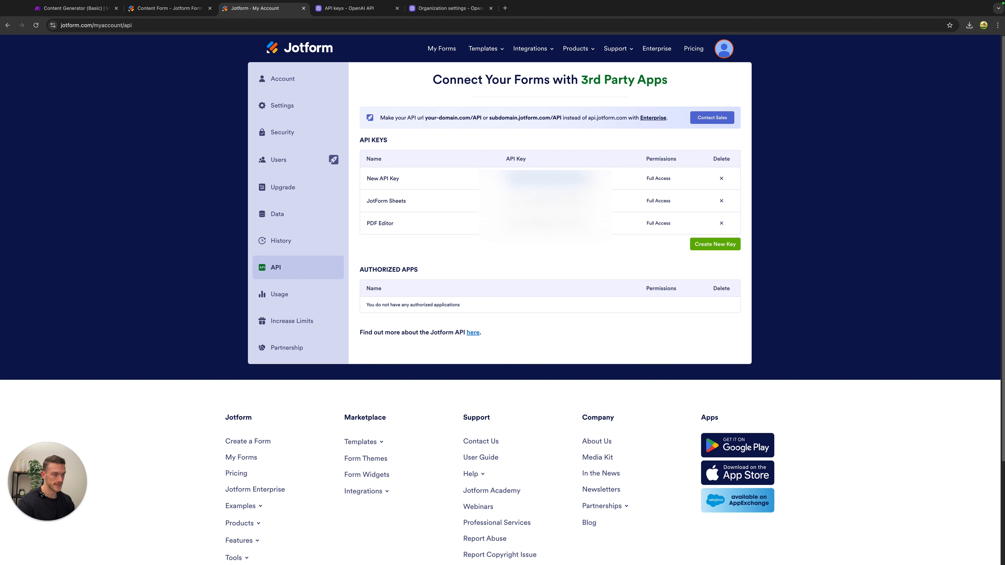
# - Return to Make, paste the Jotform API key into the new My JotForm connection, and save the connection
pyautogui.click(79, 12)
pyautogui.click(617, 276)
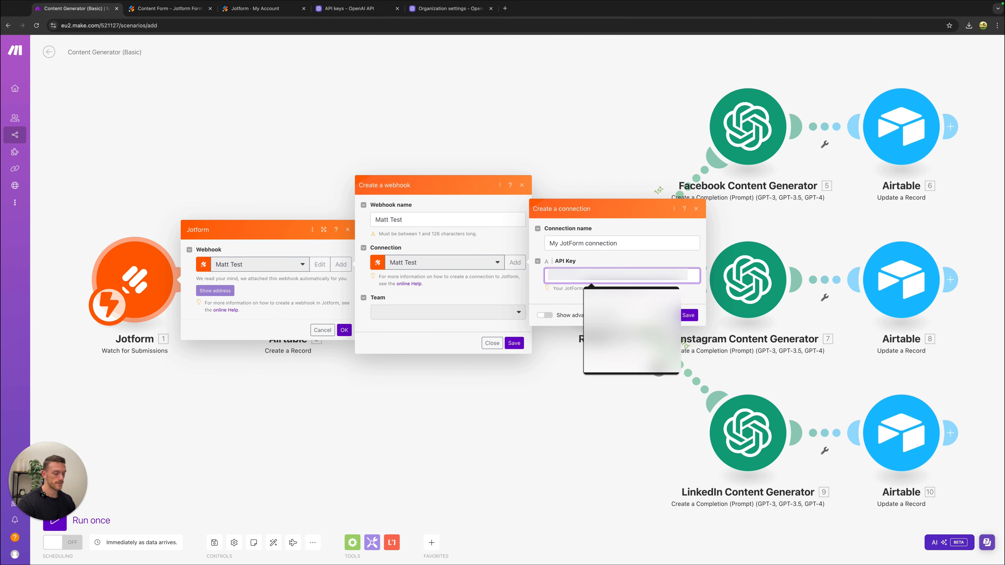
pyautogui.hotkey('ctrl', 'v')
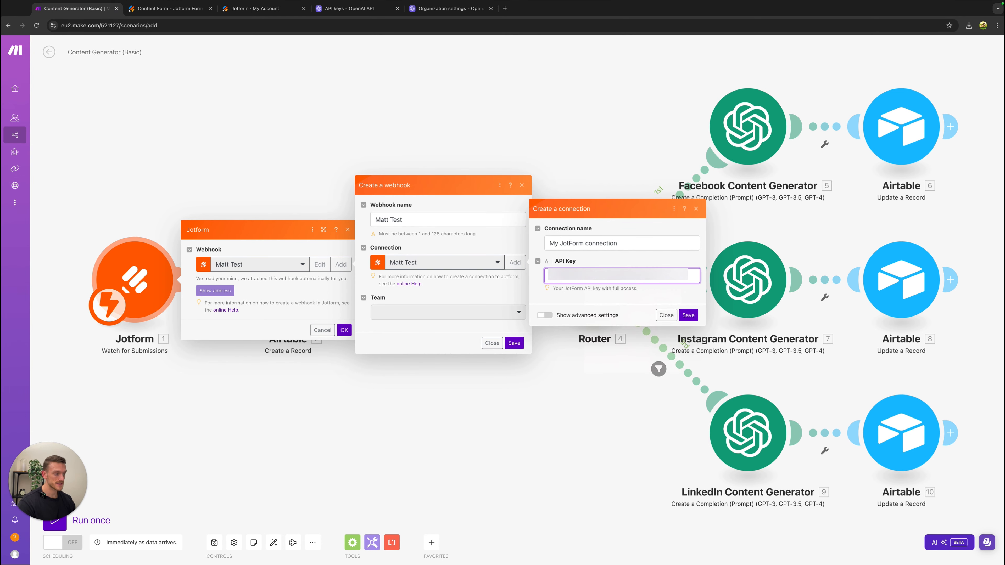
pyautogui.click(684, 317)
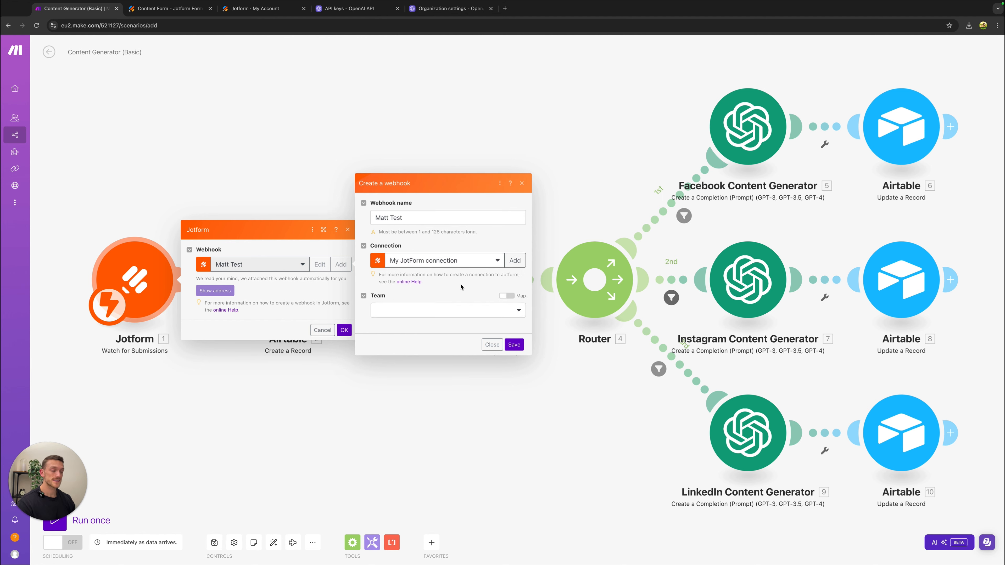
# - Set the webhook's team to No team assigned and its form to Content Form, and save the webhook and Jotform module
pyautogui.click(428, 318)
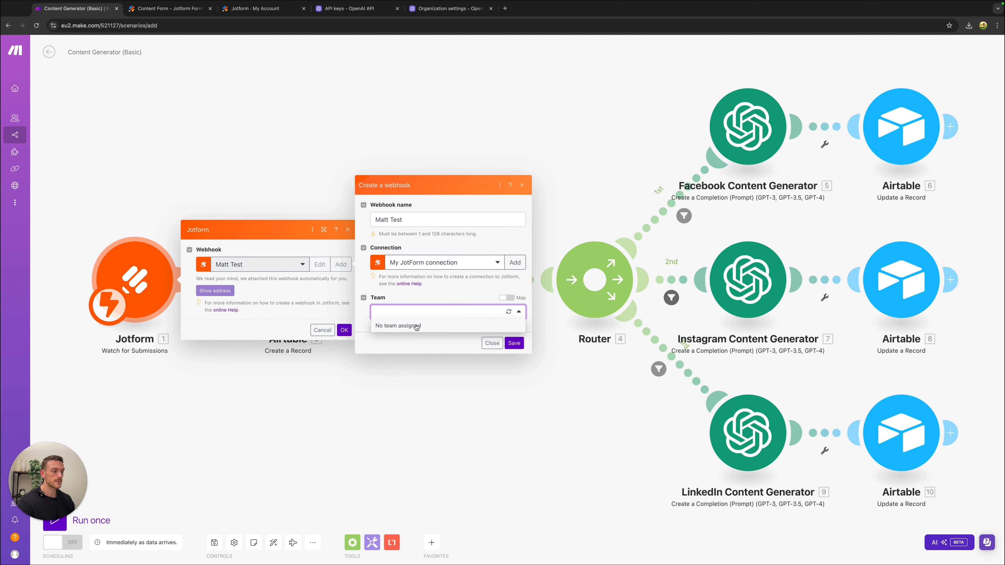
pyautogui.click(401, 329)
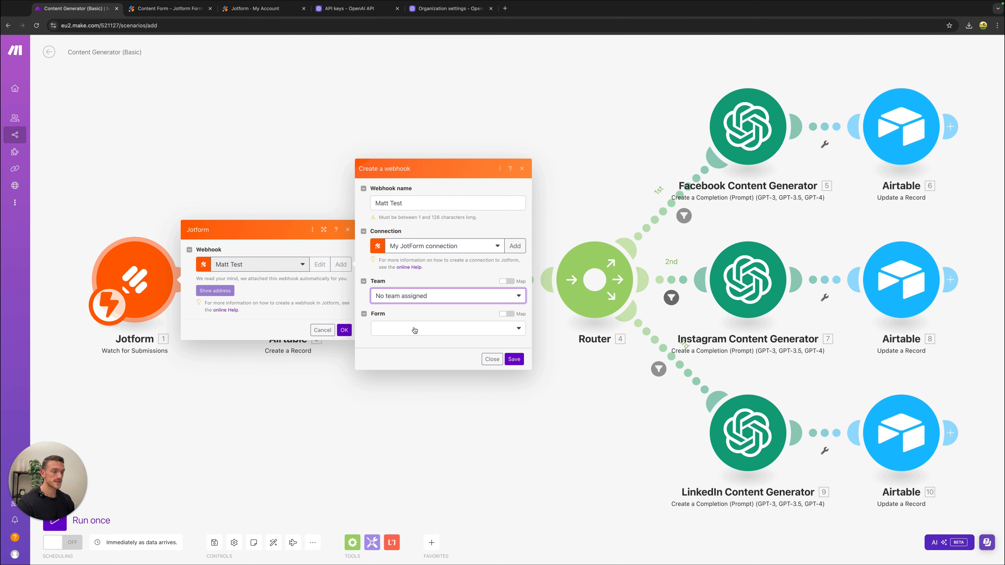
pyautogui.click(415, 330)
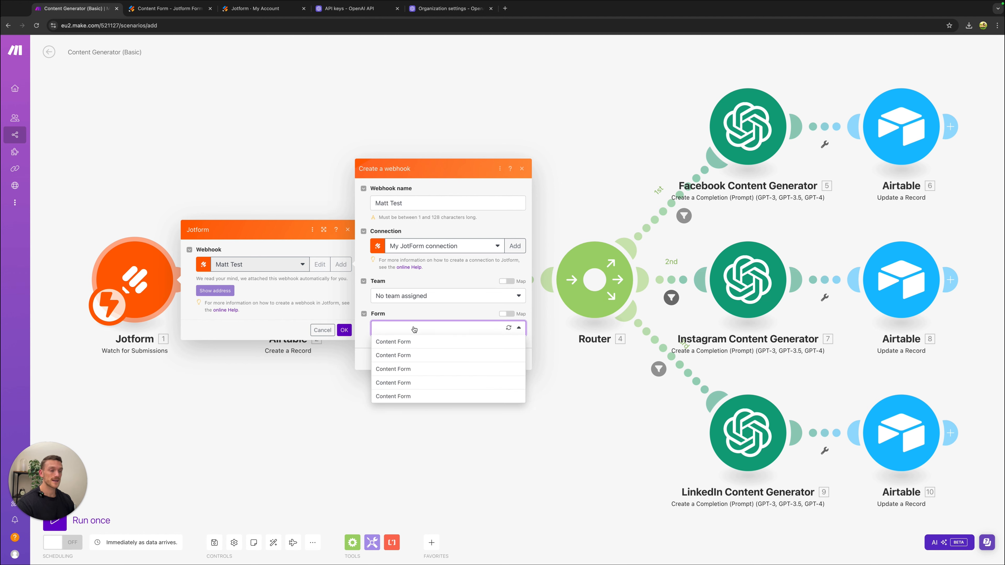
pyautogui.click(410, 342)
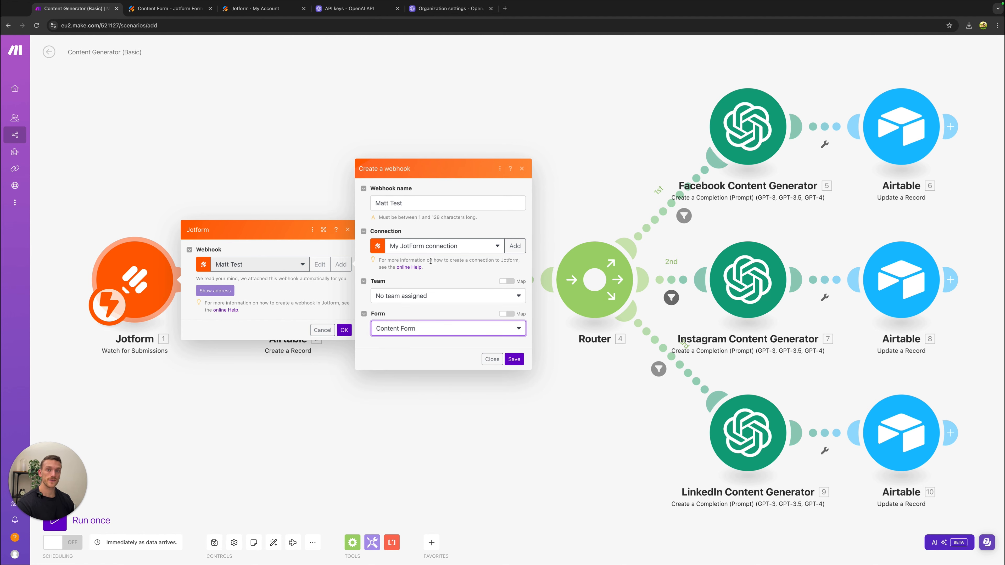
pyautogui.click(514, 359)
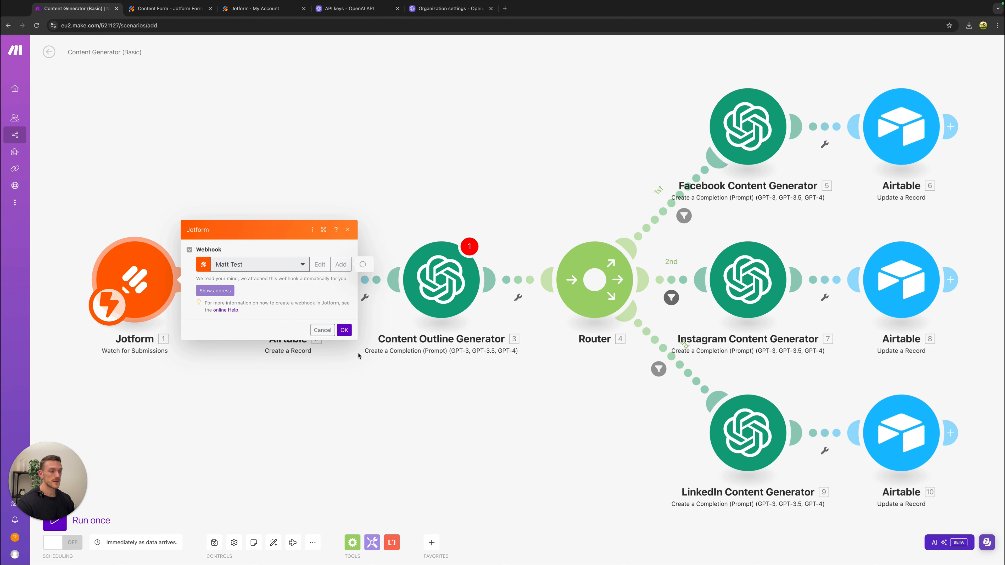
pyautogui.click(344, 331)
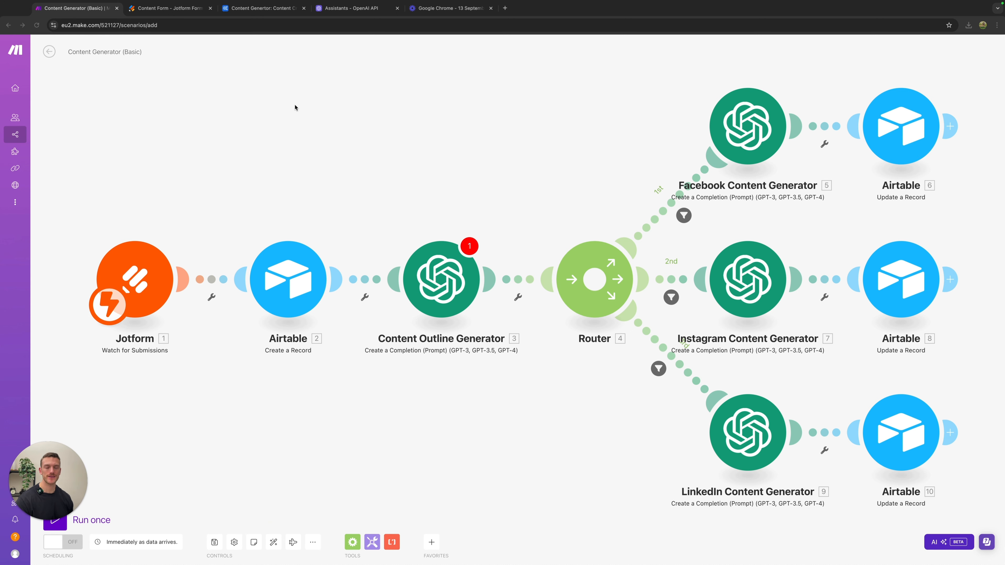
# - Start a new connection of type Airtable Token or Key for the Airtable Create a Record module
pyautogui.click(287, 281)
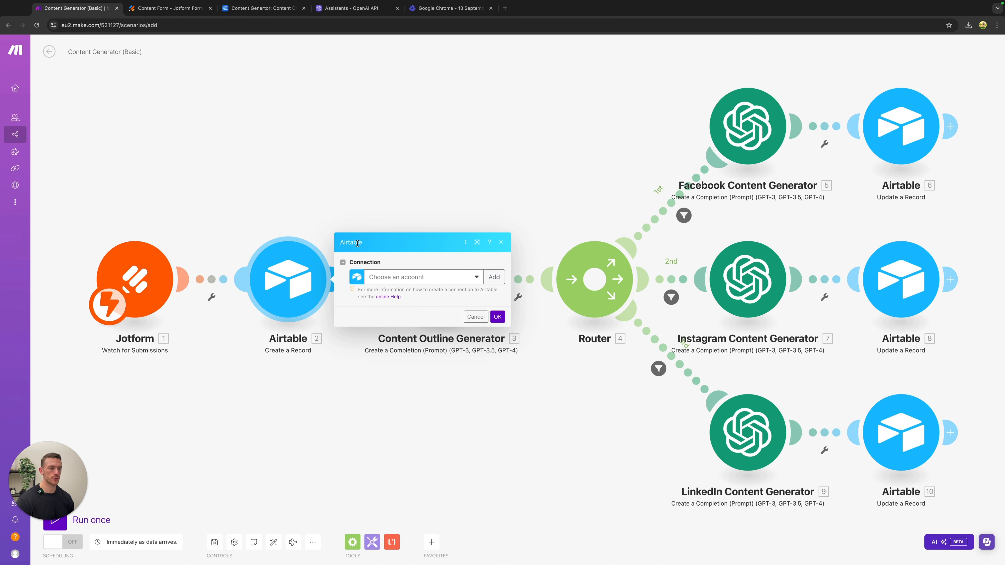
pyautogui.click(500, 279)
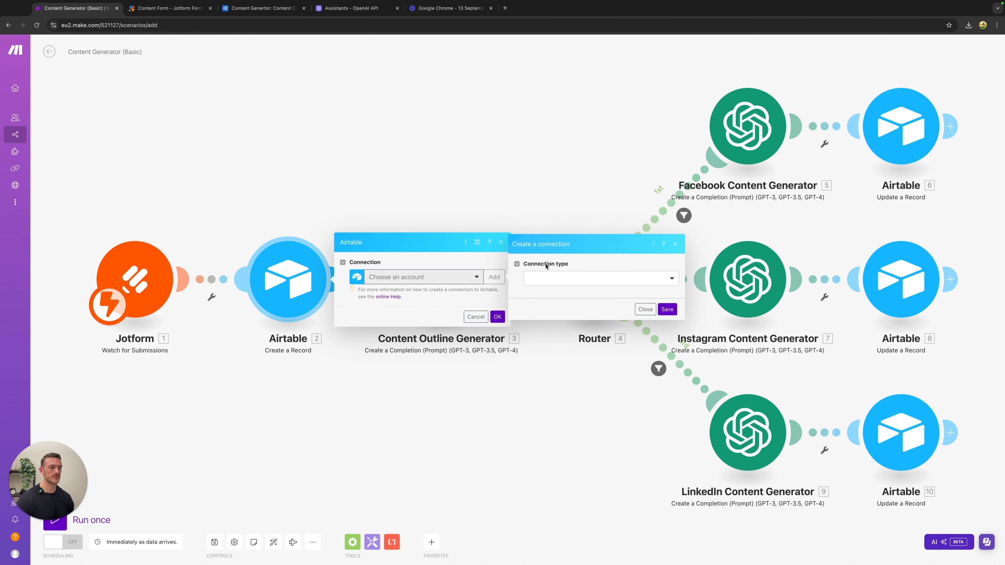
pyautogui.click(535, 280)
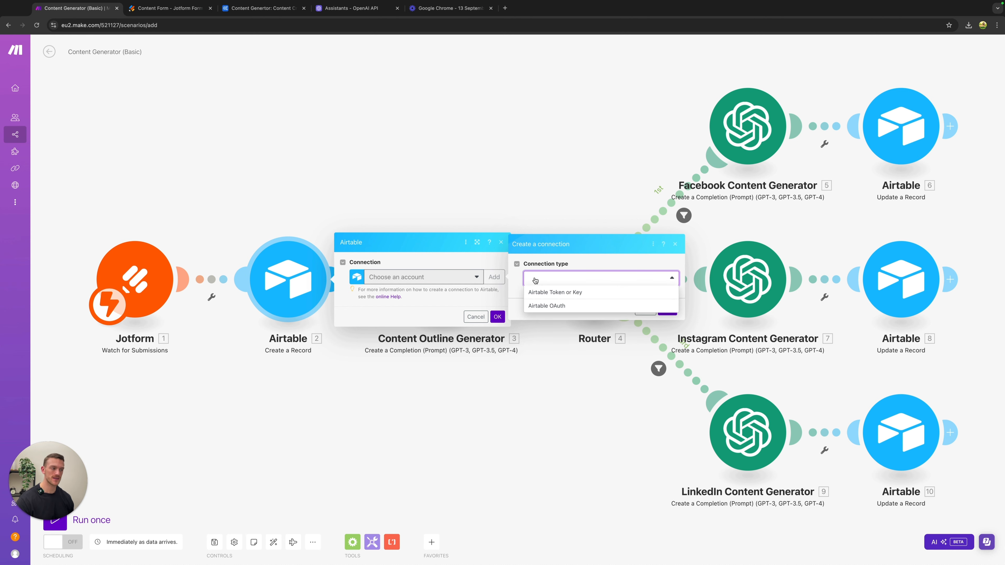
pyautogui.click(553, 293)
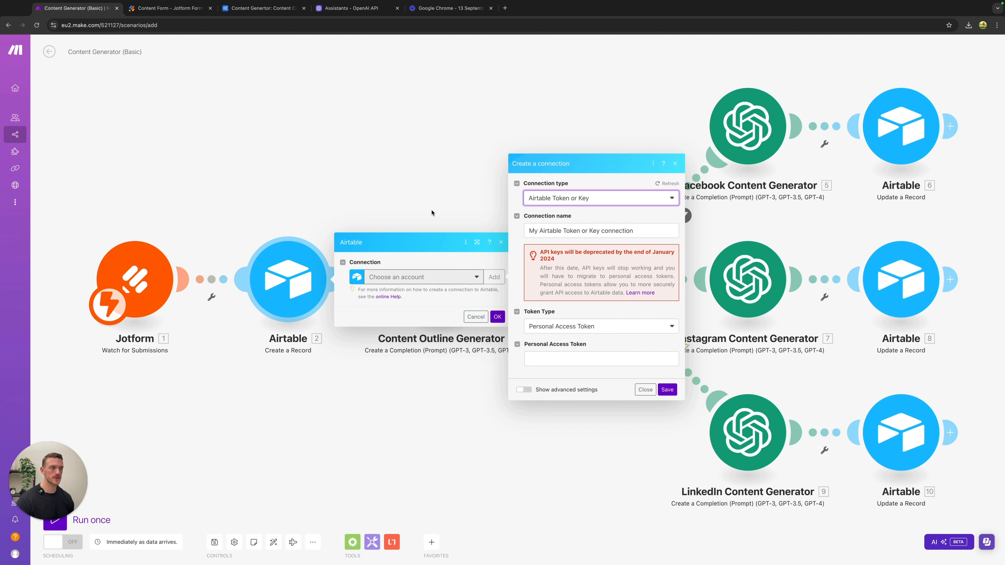
# - Switch to Airtable, start a new personal access token in the Builder Hub, and give it a custom test name
pyautogui.click(260, 7)
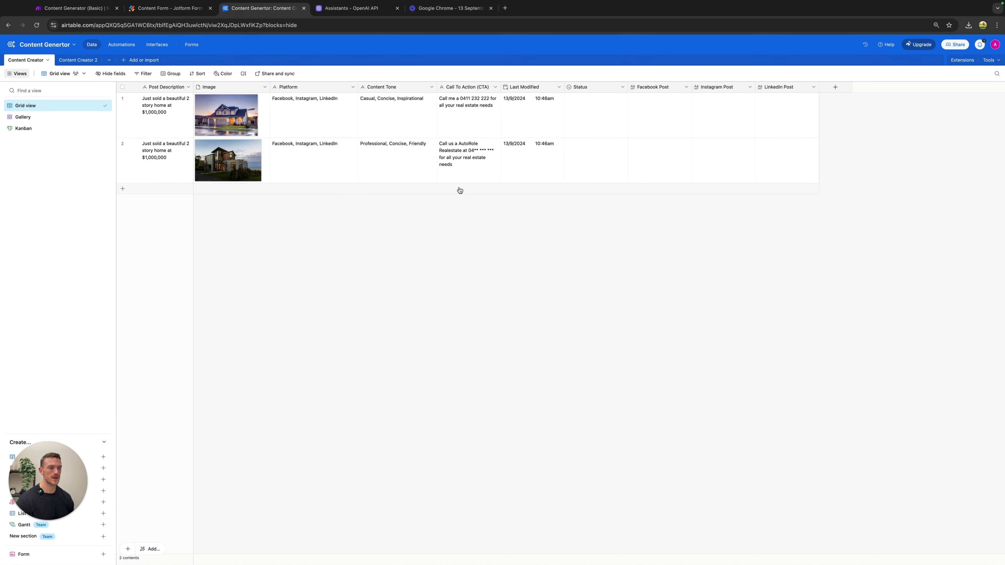
pyautogui.click(995, 45)
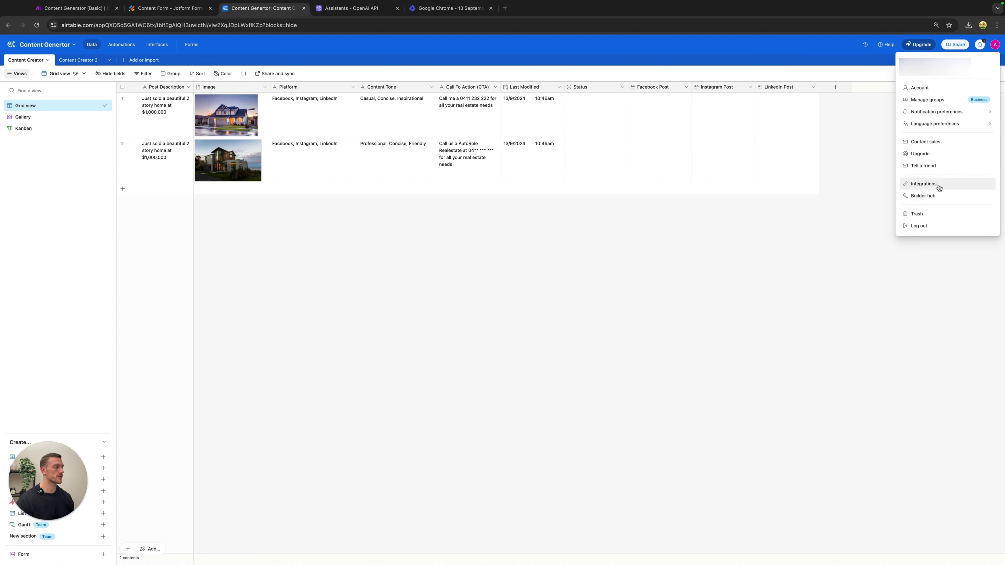
pyautogui.click(937, 196)
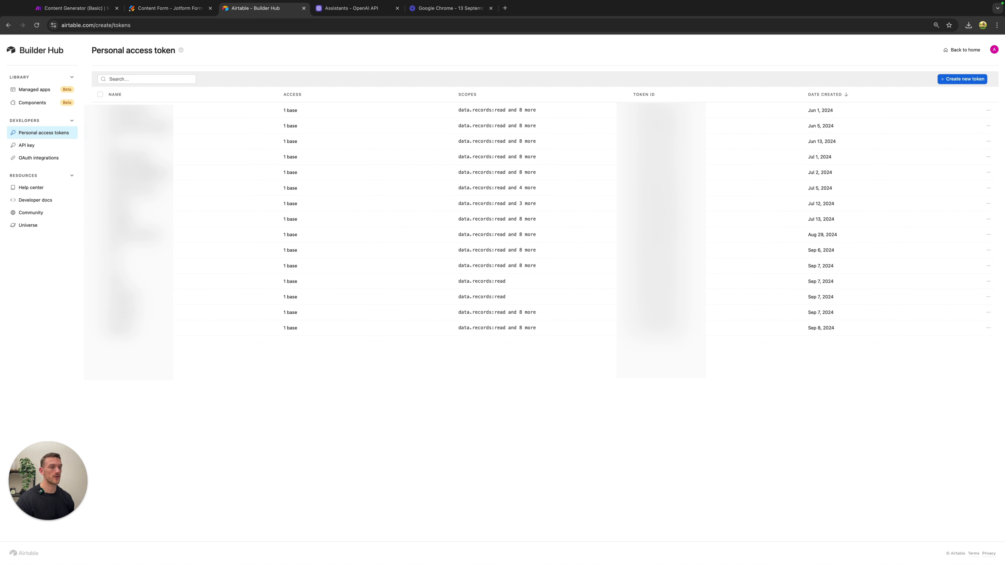
pyautogui.click(23, 147)
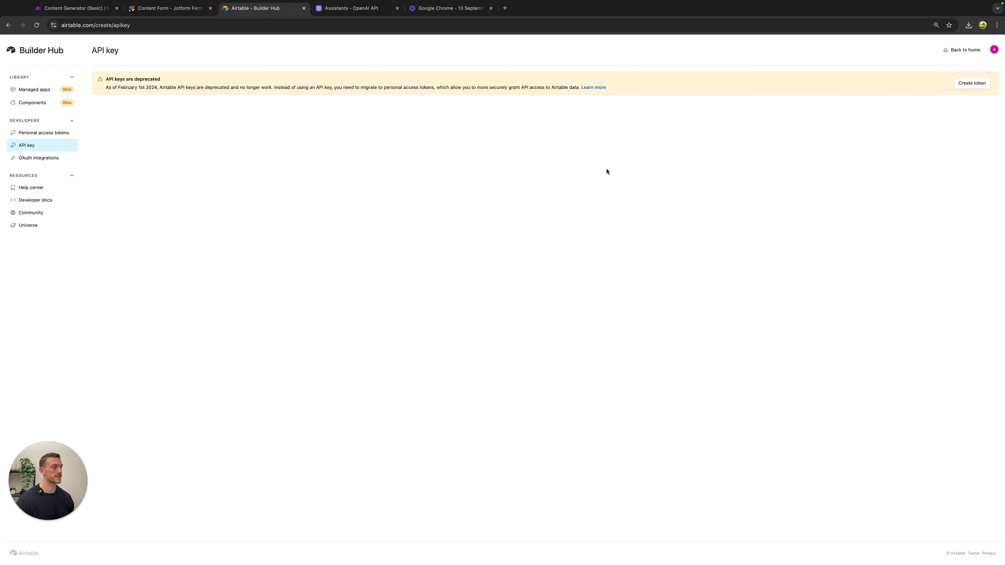
pyautogui.click(973, 84)
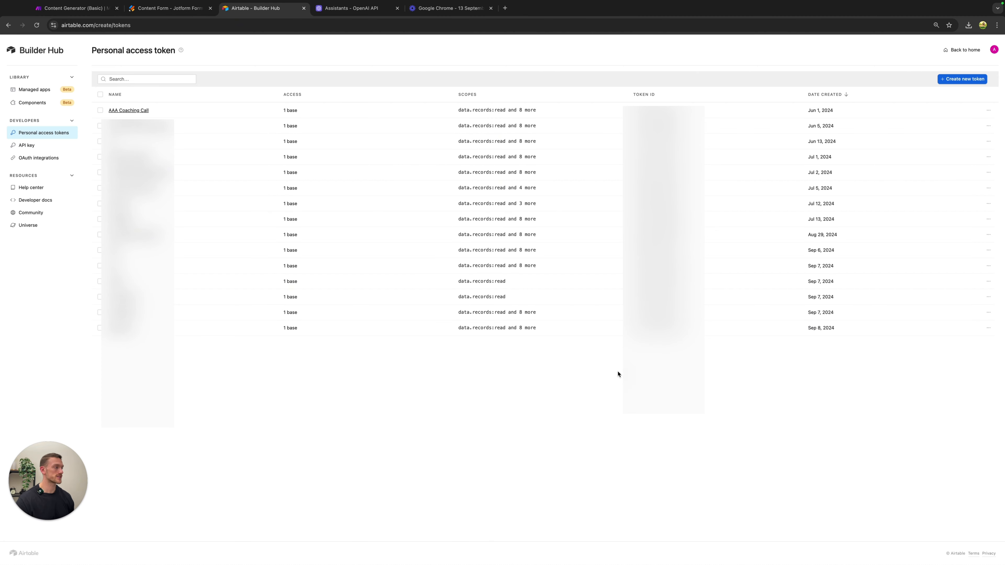
pyautogui.click(961, 78)
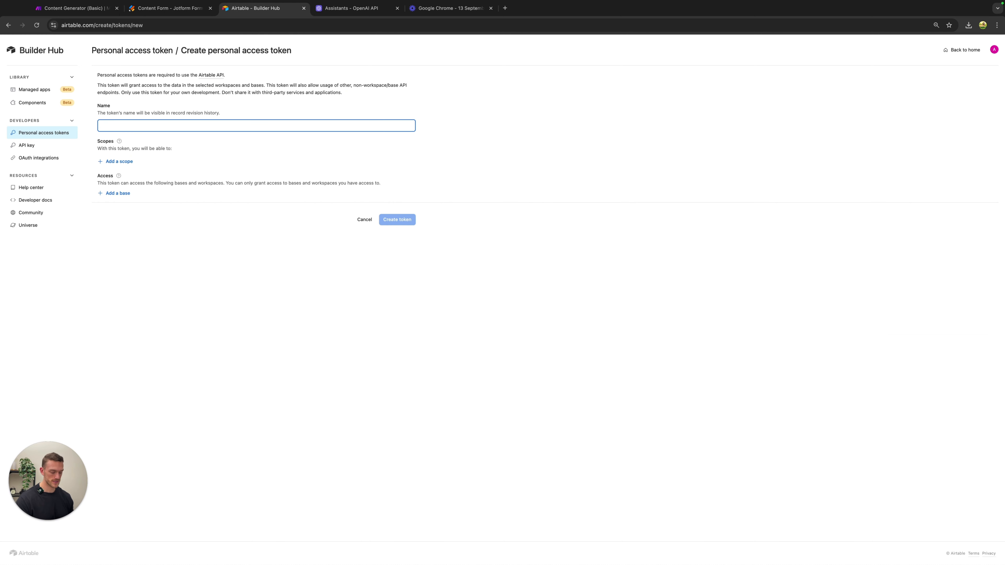
pyautogui.write('Matt Test')
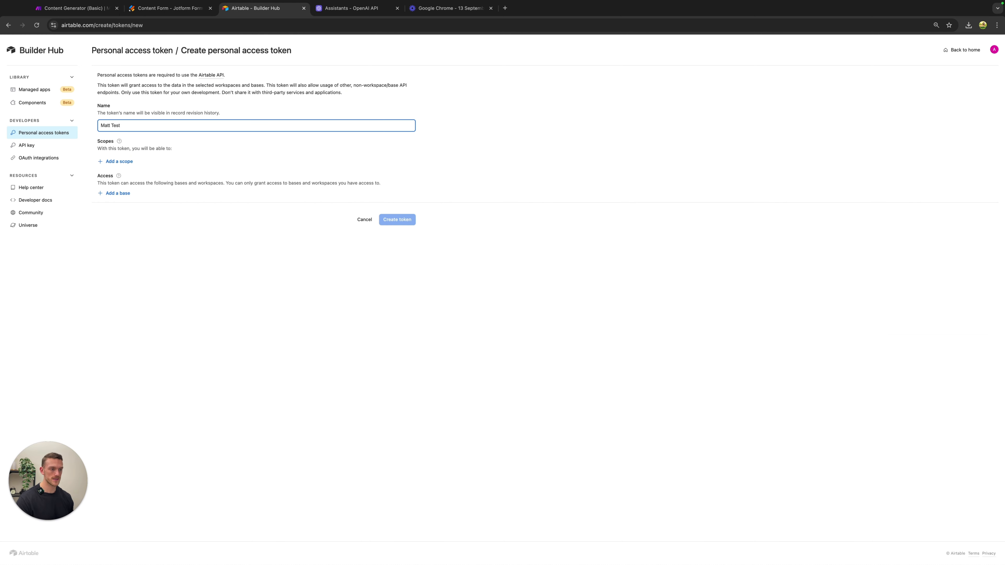
# - Add the data.records:read, data.records:write, data.recordComments:read and data.recordComments:write scopes to the token
pyautogui.click(121, 160)
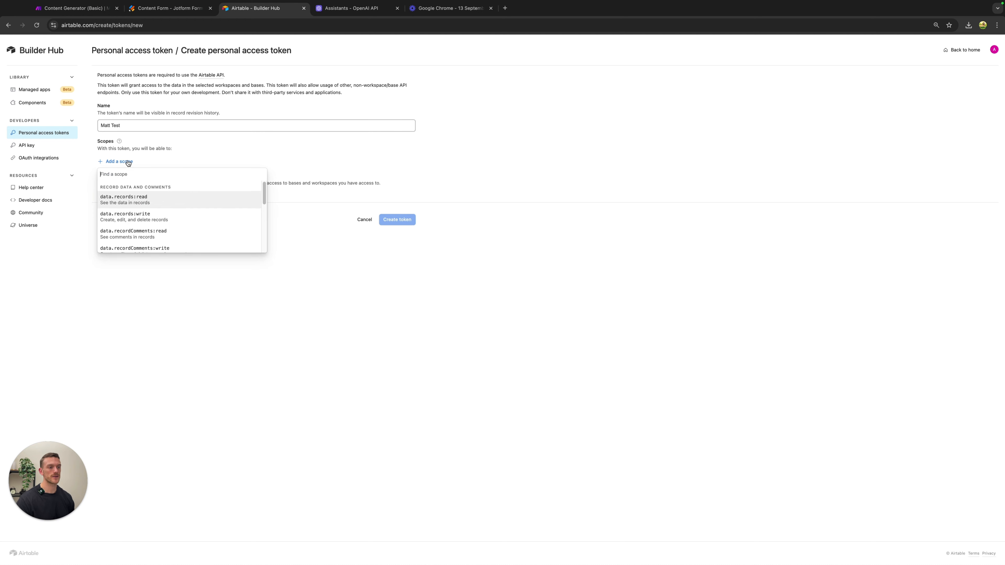
pyautogui.click(125, 200)
pyautogui.click(121, 177)
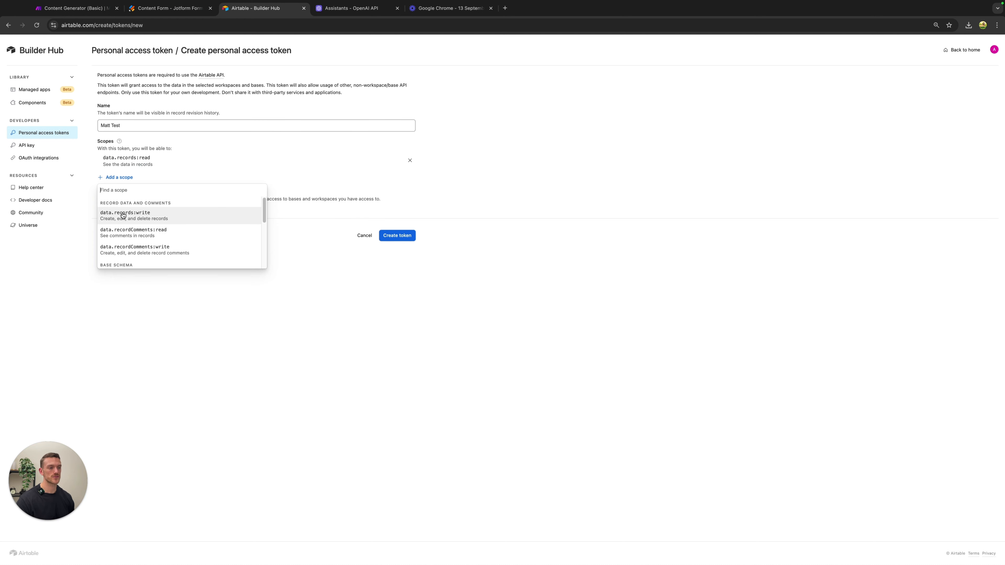
pyautogui.click(123, 216)
pyautogui.click(121, 193)
pyautogui.click(123, 229)
pyautogui.click(119, 209)
pyautogui.click(125, 247)
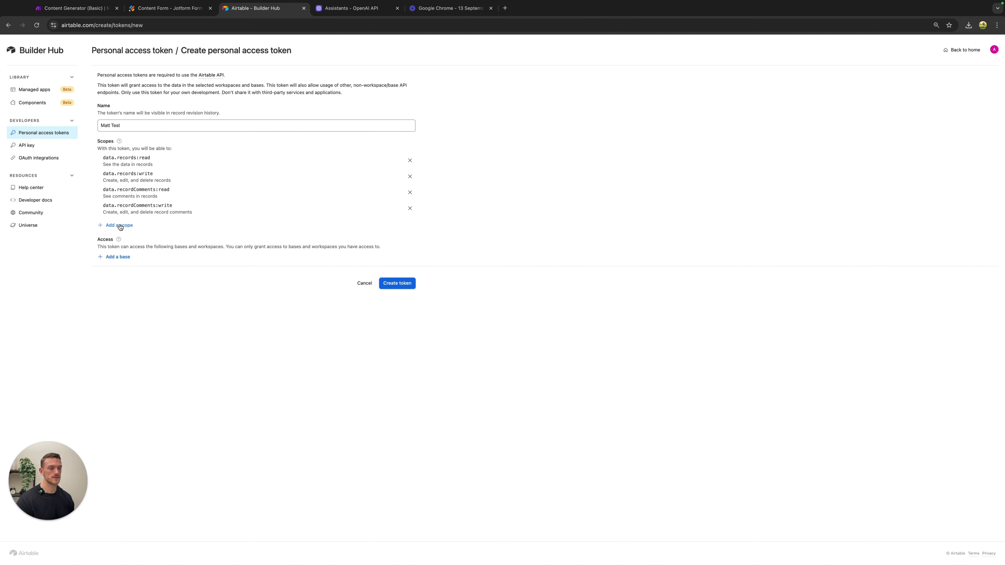
# - Add the schema.bases:read, schema.bases:write, webhook:manage, block:manage and user.email:read scopes to the token
pyautogui.click(118, 225)
pyautogui.click(123, 261)
pyautogui.click(119, 240)
pyautogui.click(119, 275)
pyautogui.click(117, 258)
pyautogui.click(119, 295)
pyautogui.click(118, 273)
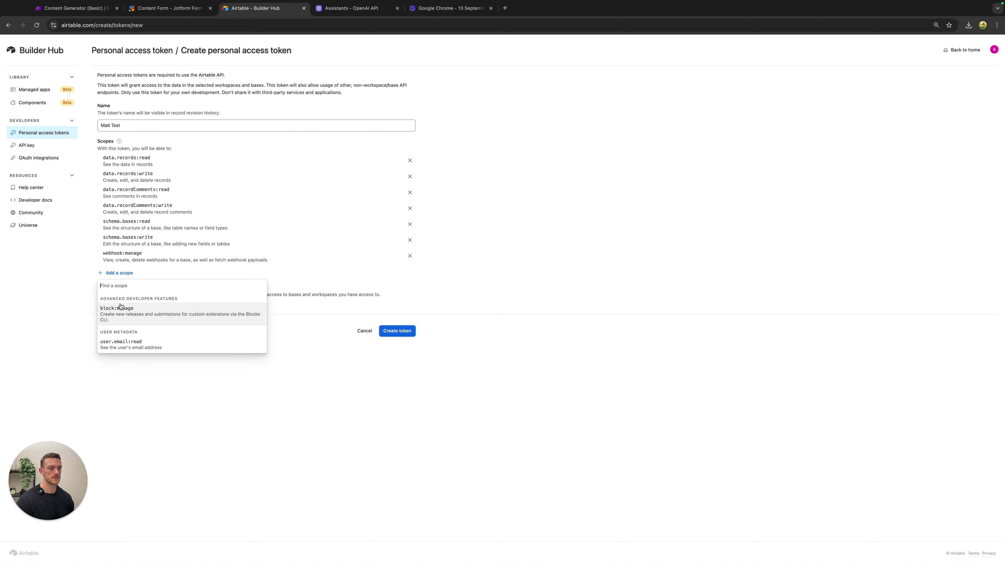
pyautogui.click(119, 310)
pyautogui.click(118, 290)
pyautogui.click(123, 326)
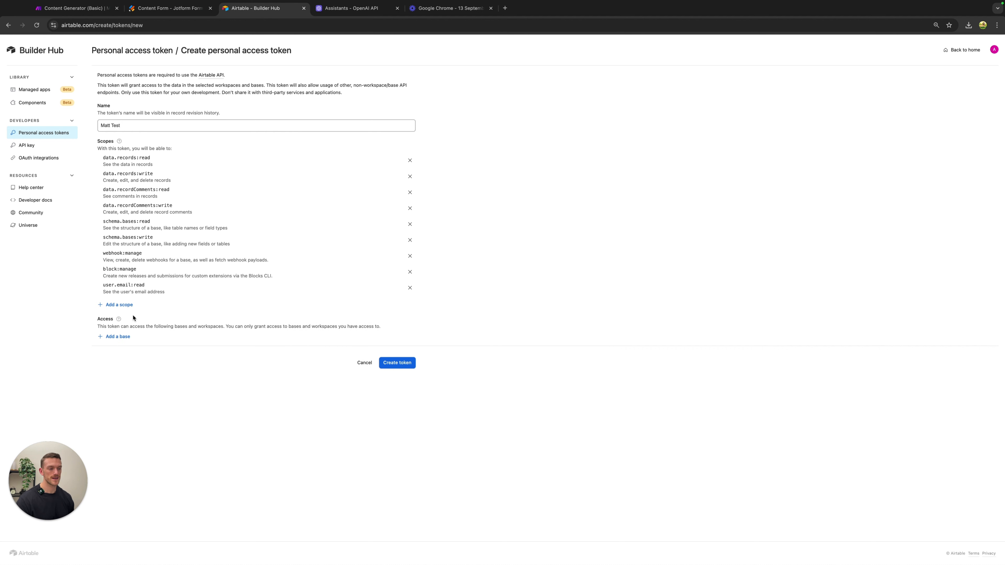
# - Grant the token access to the Content Genertor base
pyautogui.click(111, 308)
pyautogui.click(123, 391)
pyautogui.click(118, 337)
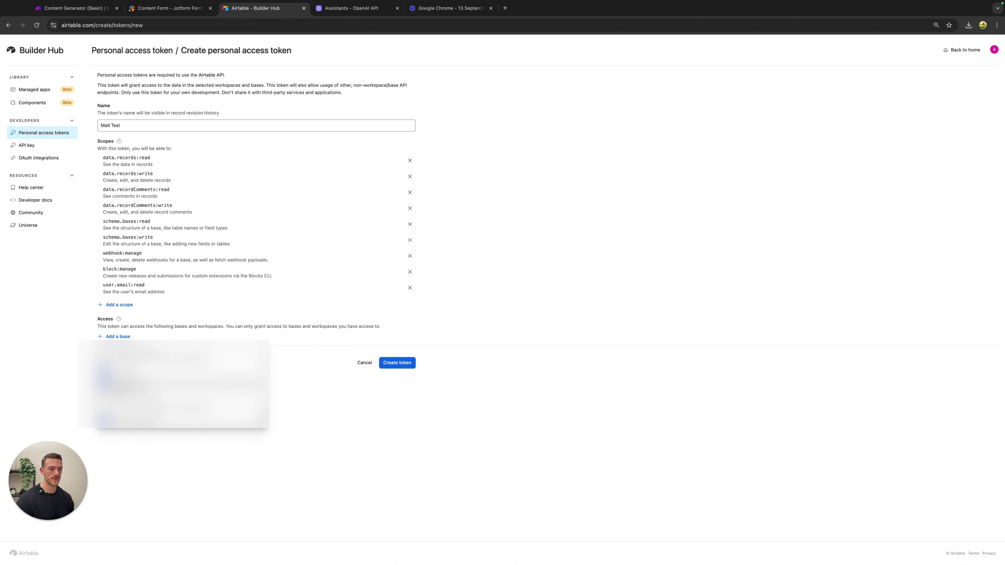
pyautogui.click(120, 386)
# - Create the personal access token and copy it, returning to the Airtable connection form in Make
pyautogui.click(398, 386)
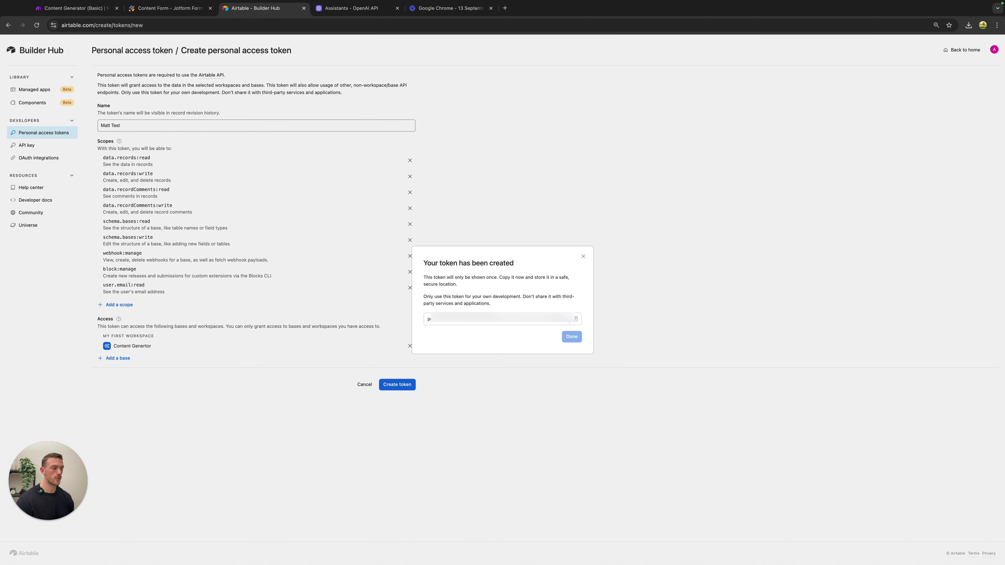
pyautogui.click(577, 319)
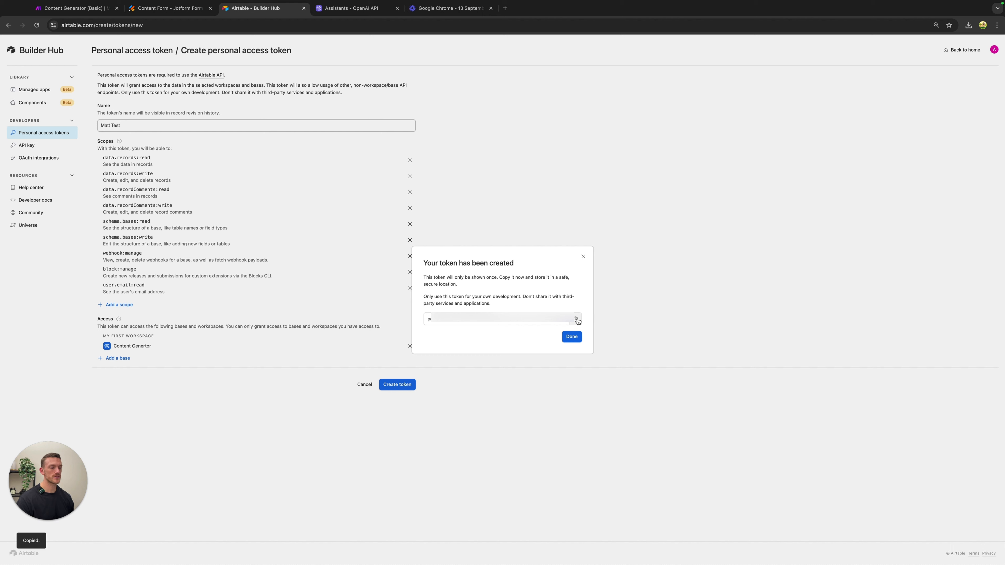
pyautogui.click(70, 12)
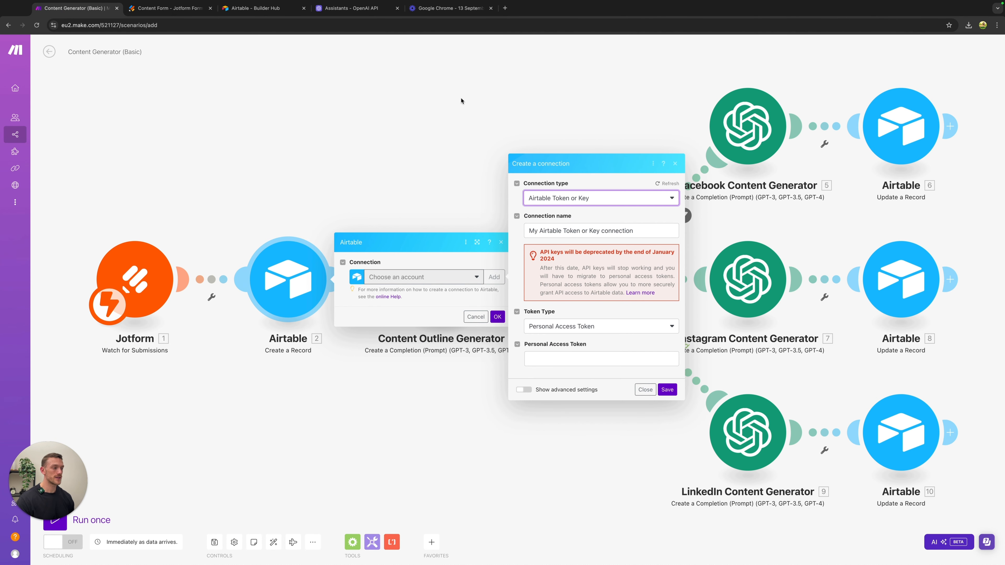
# - Paste the personal access token into the Airtable connection, save it, and accept the Create a Record module's field mappings
pyautogui.rightClick(553, 362)
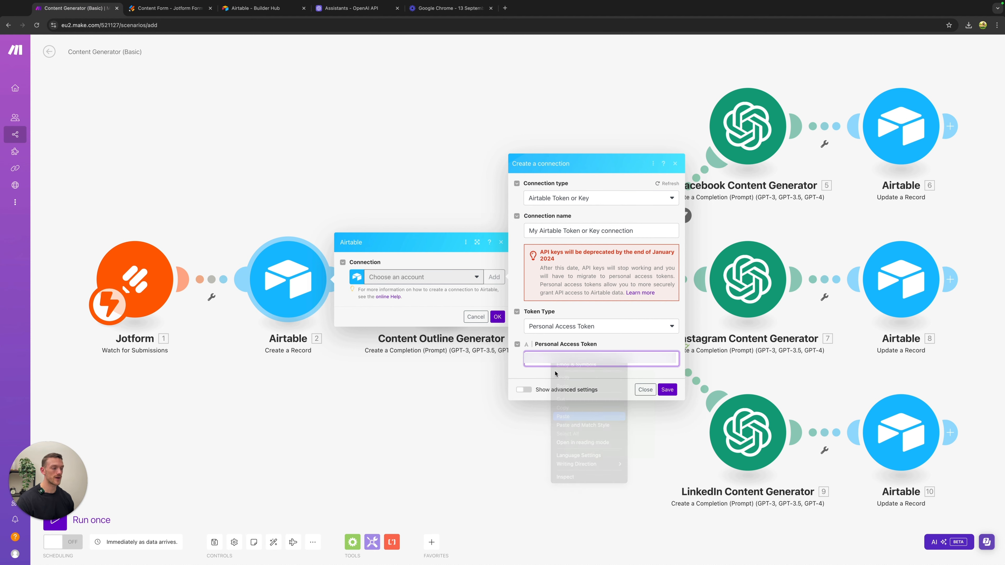
pyautogui.click(569, 417)
pyautogui.click(667, 390)
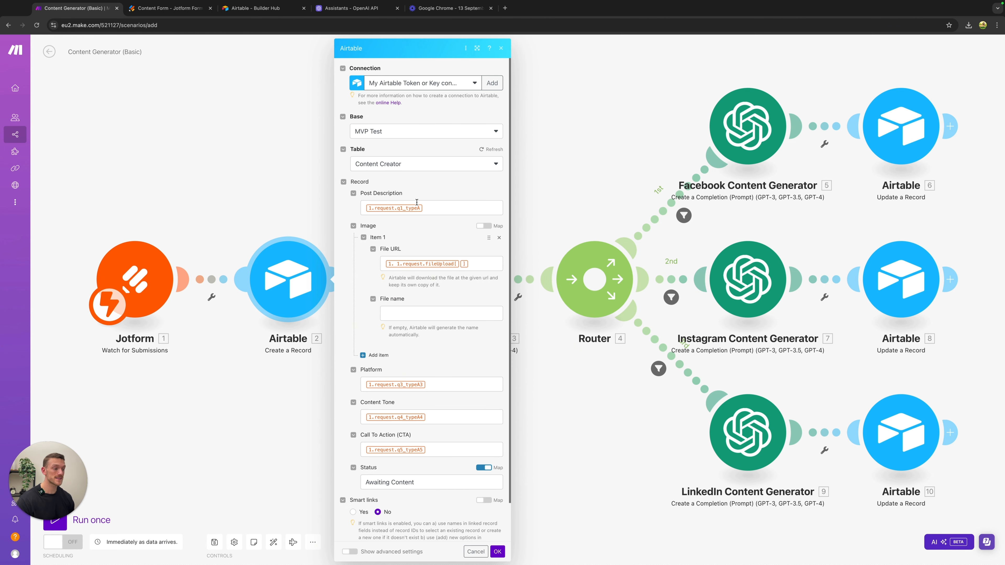
pyautogui.scroll(-1, 443, 214)
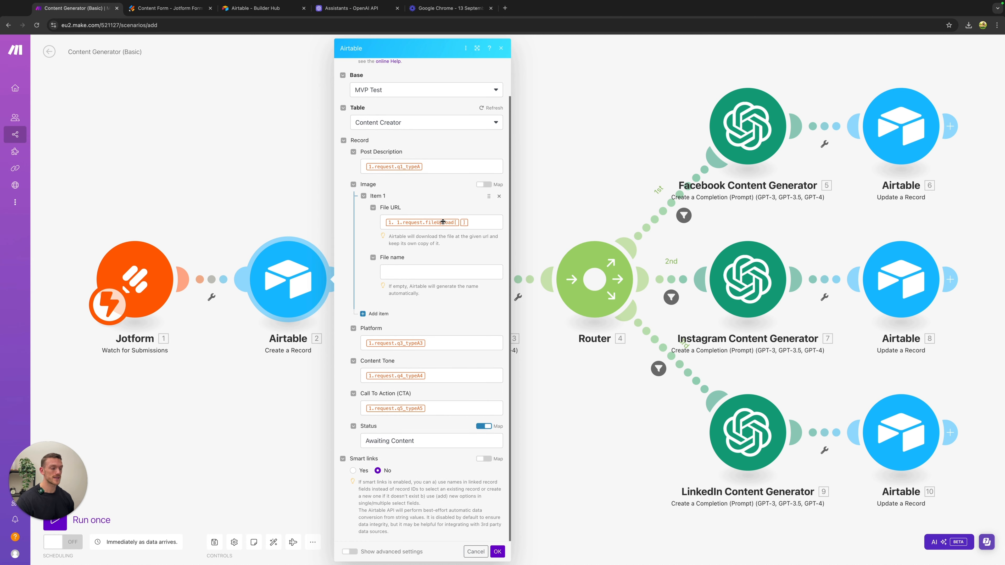
pyautogui.click(498, 551)
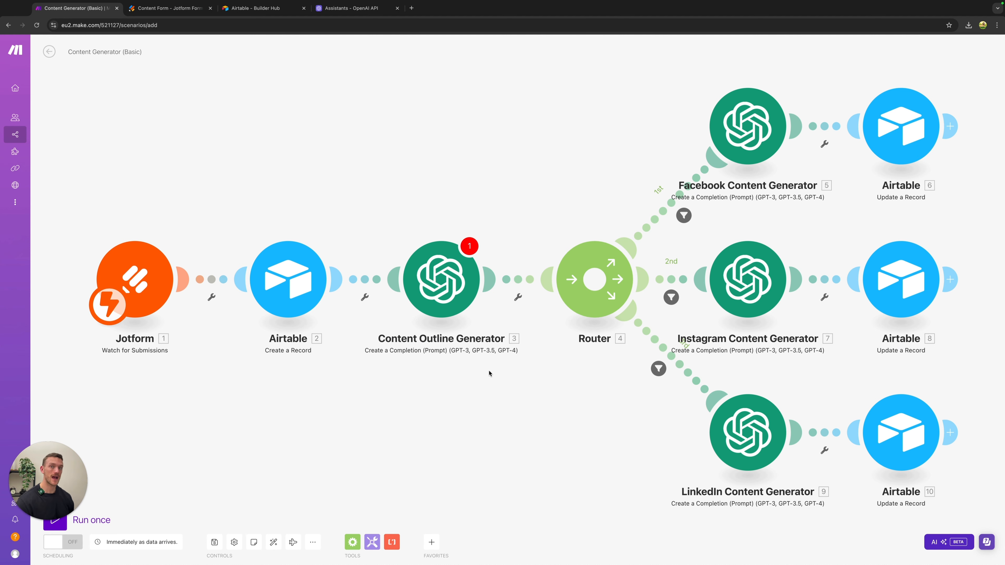
# - Start a new OpenAI connection for the Content Outline Generator module and open the API keys page on the OpenAI platform
pyautogui.click(450, 281)
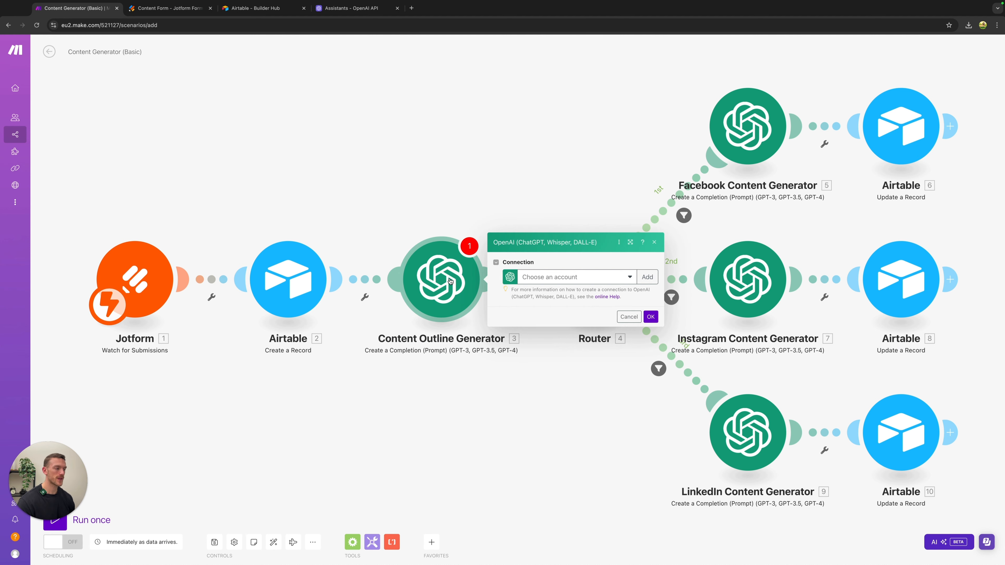
pyautogui.click(646, 277)
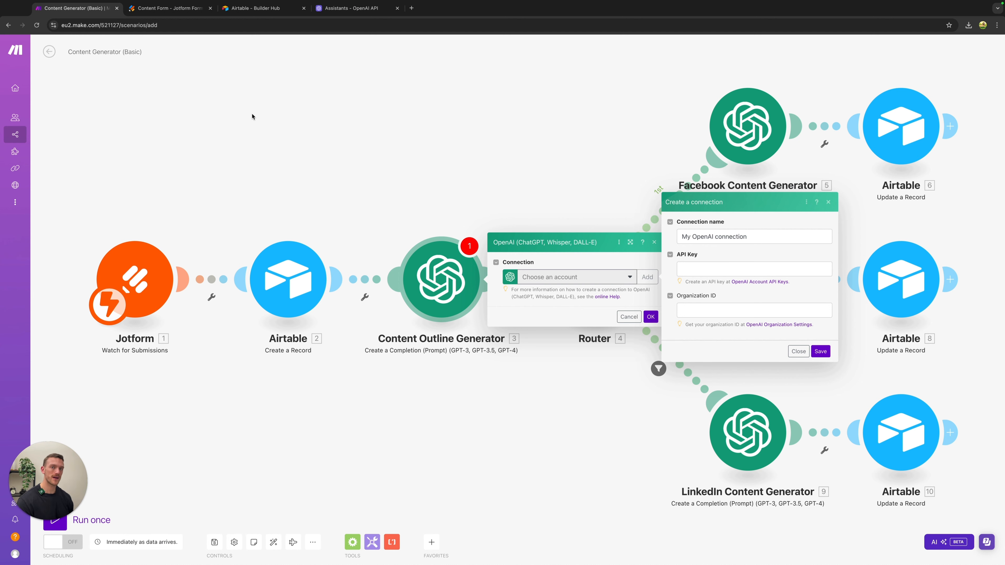
pyautogui.click(348, 8)
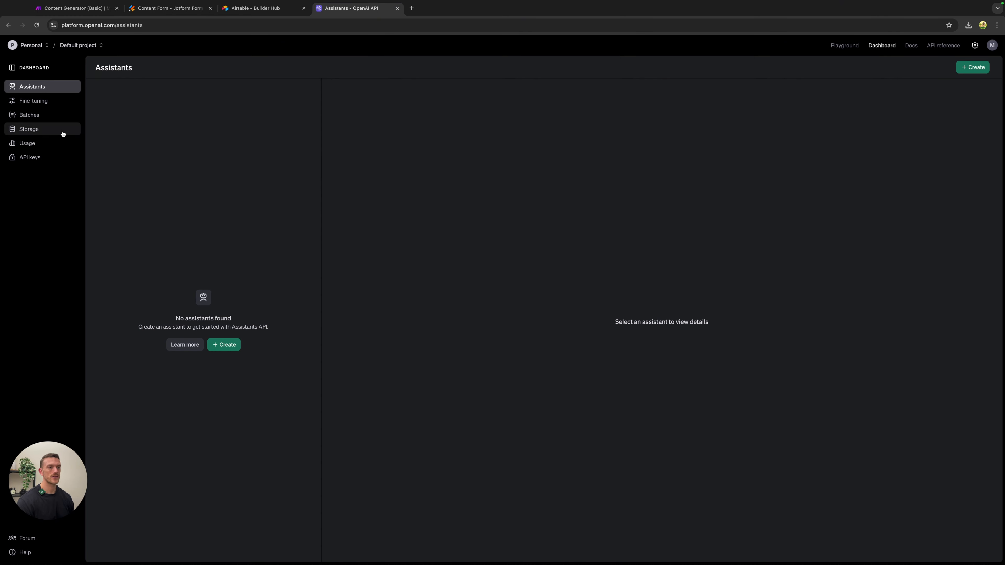
pyautogui.click(27, 158)
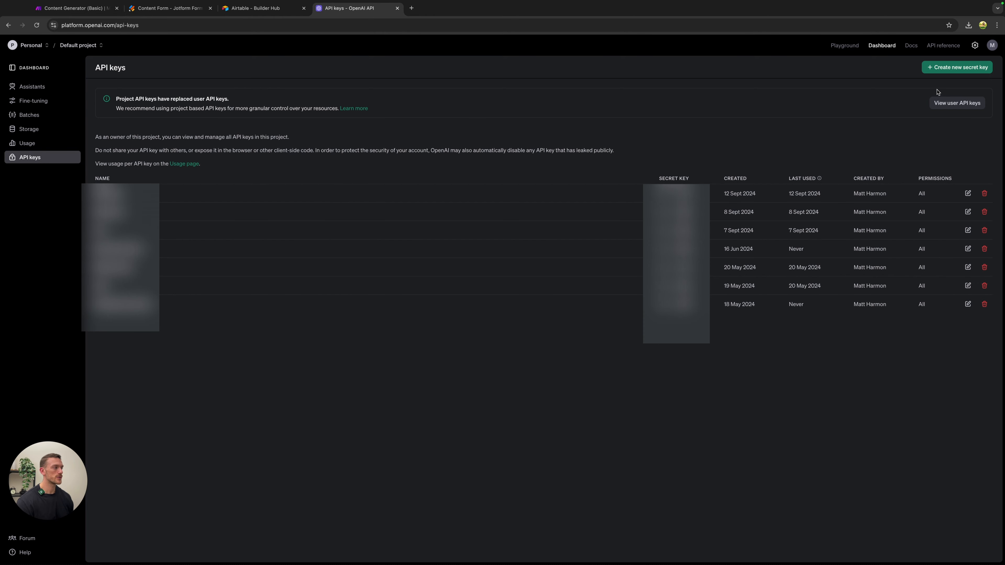
# - Create a named secret key for the Default project with All permissions and copy it
pyautogui.click(962, 68)
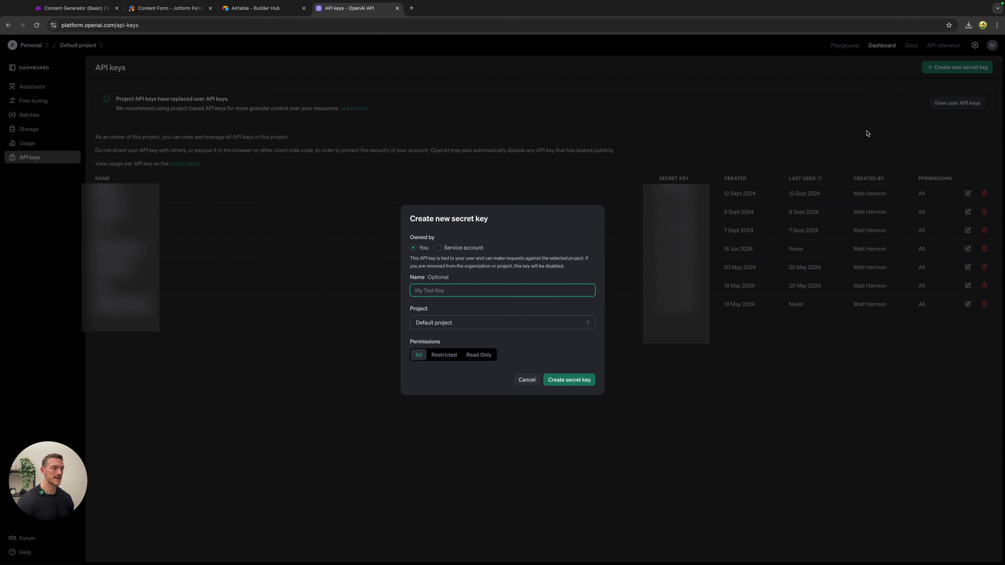
pyautogui.write('Ma')
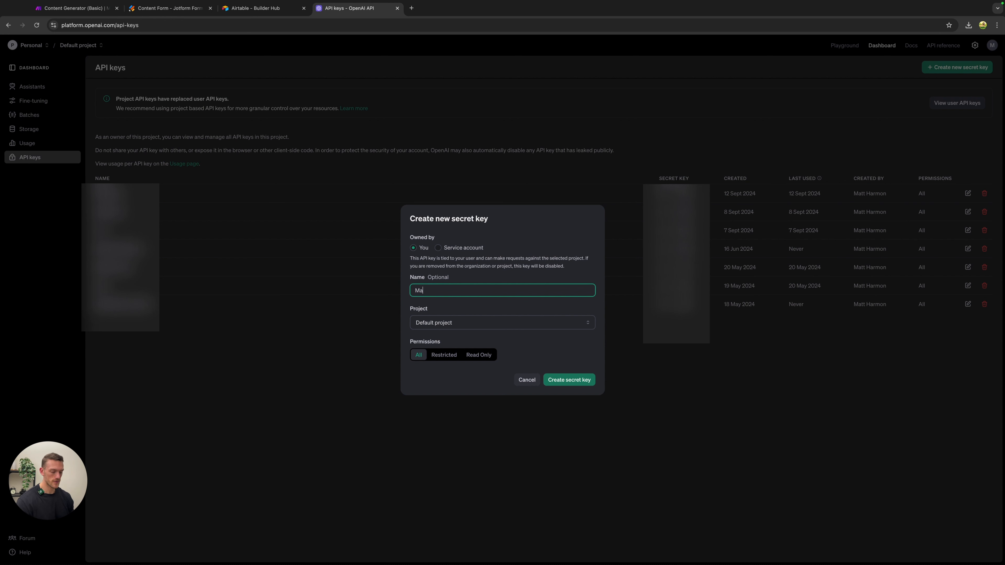
pyautogui.write('tt Test')
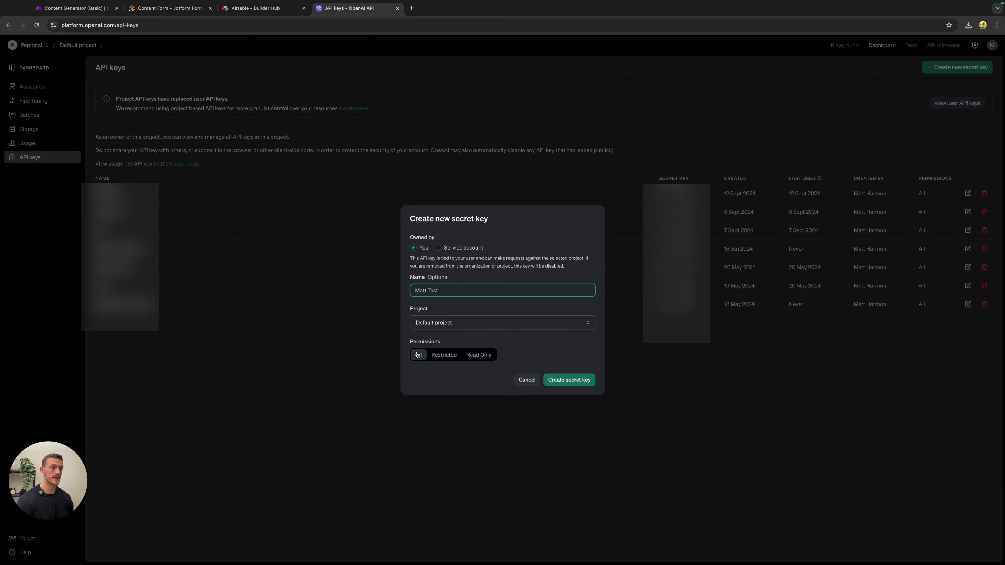
pyautogui.click(572, 381)
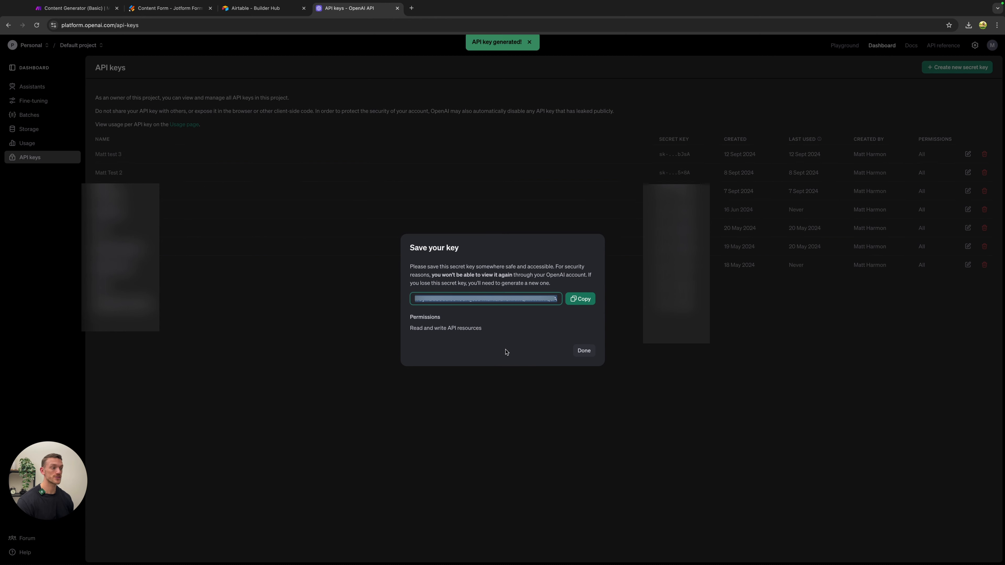
pyautogui.click(583, 300)
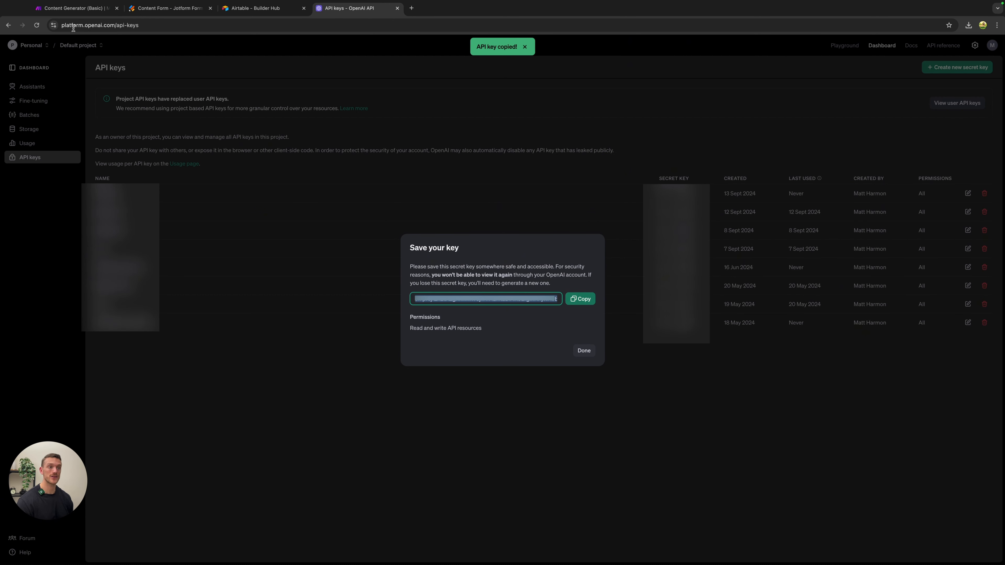
# - Return to Make and paste the API key into the new OpenAI connection
pyautogui.click(74, 9)
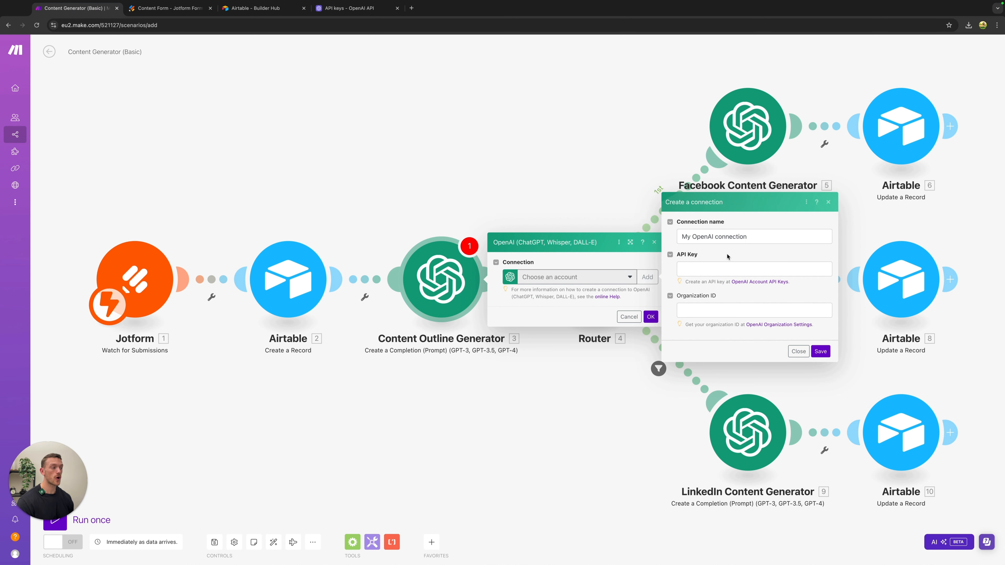
pyautogui.rightClick(692, 274)
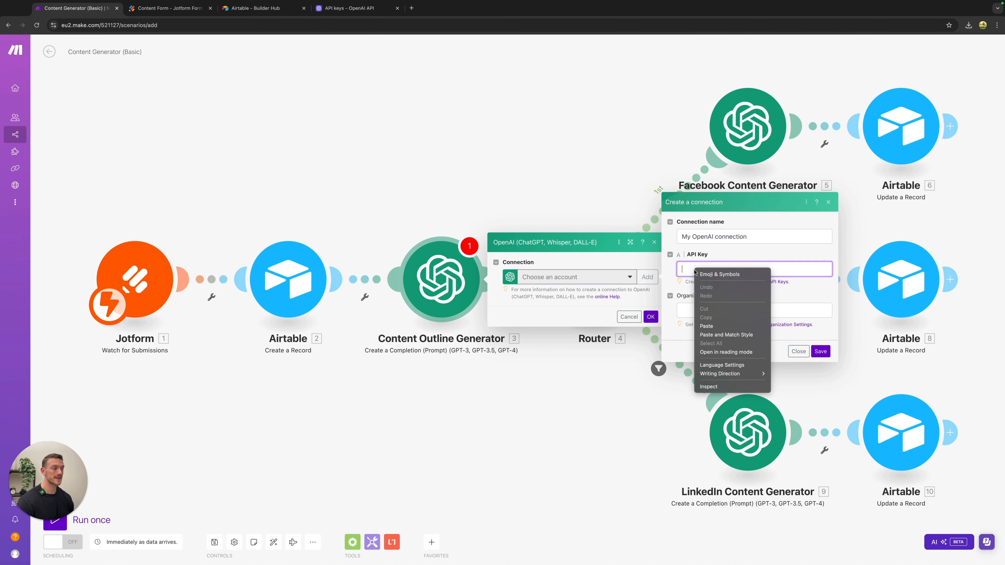
pyautogui.click(715, 324)
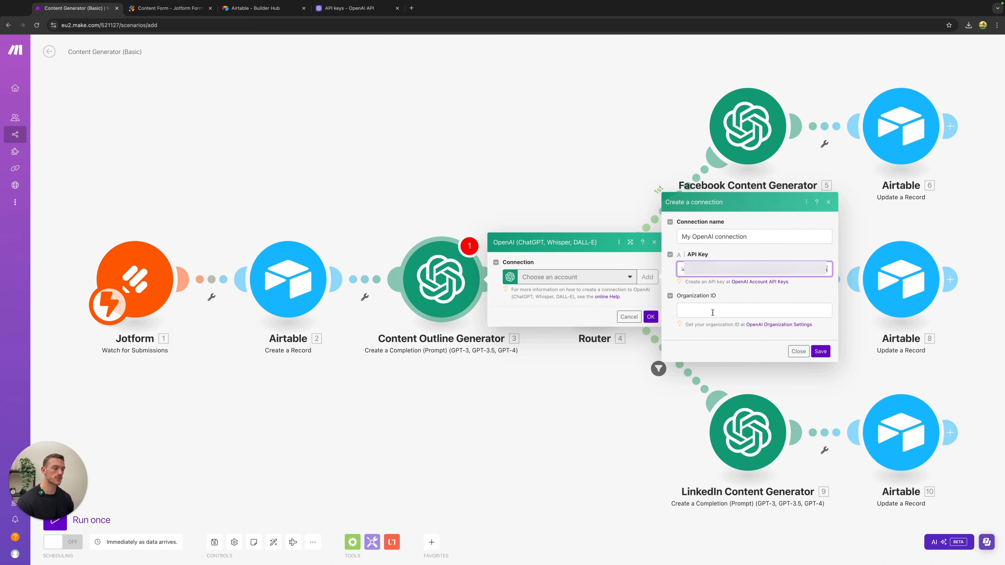
# - Copy the organization ID from the OpenAI organization settings into the Make connection and save the connection
pyautogui.click(760, 326)
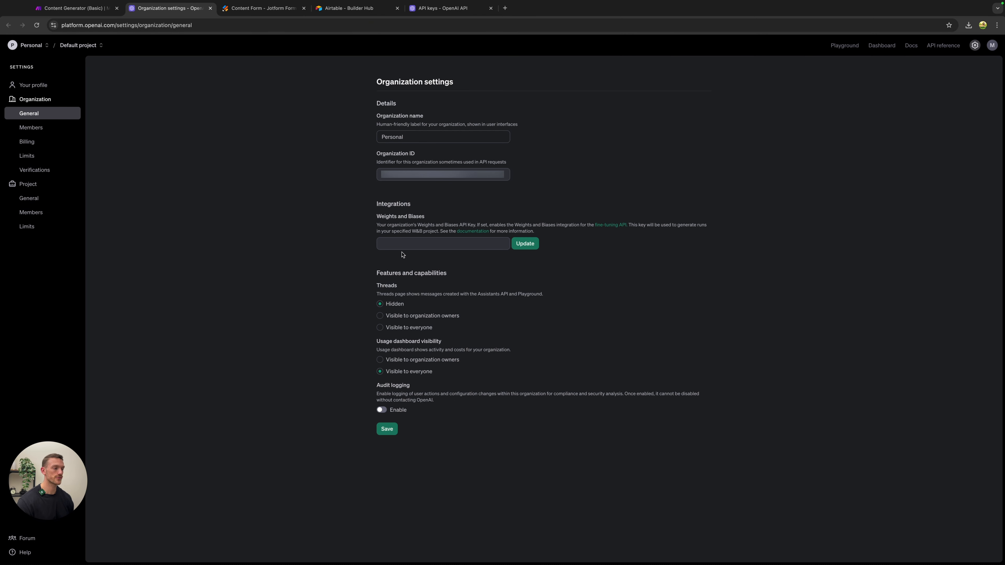
pyautogui.moveTo(382, 175); pyautogui.dragTo(525, 181)
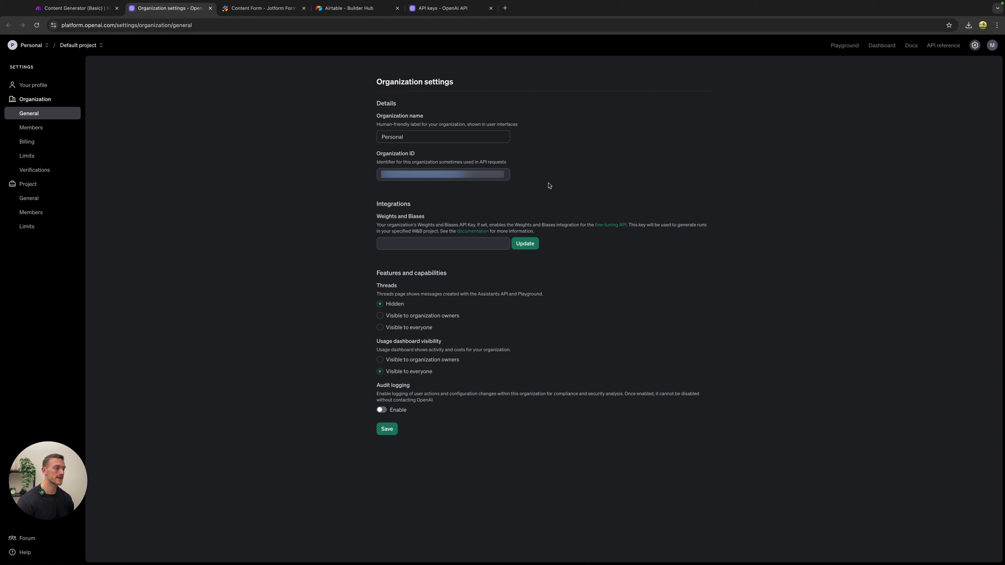
pyautogui.rightClick(393, 178)
pyautogui.click(400, 193)
pyautogui.click(52, 8)
pyautogui.rightClick(700, 310)
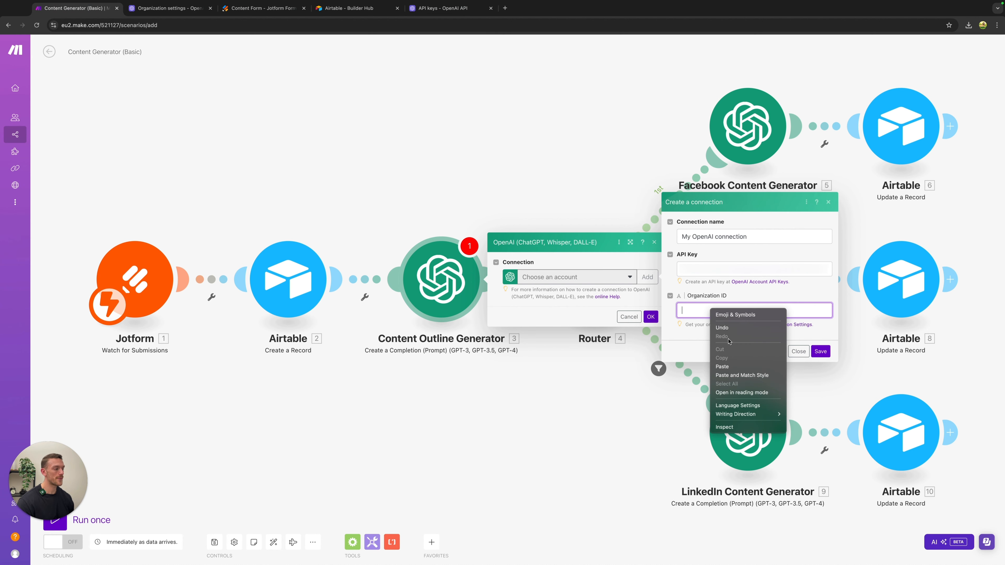
pyautogui.click(731, 365)
pyautogui.click(822, 351)
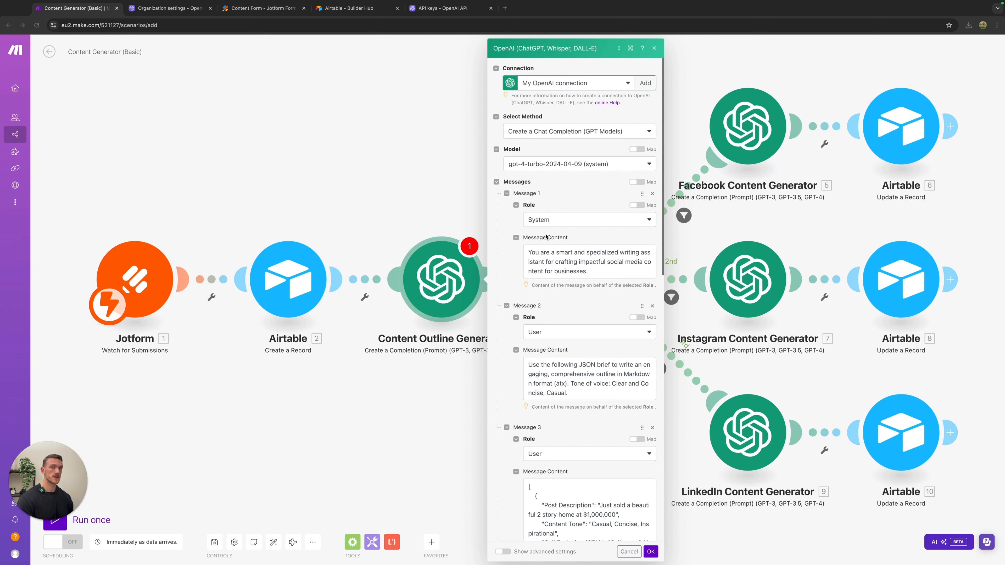
# - Review the Content Outline Generator's message roles, prompt contents, mapped Airtable fields and max tokens setting
pyautogui.scroll(-3, 546, 237)
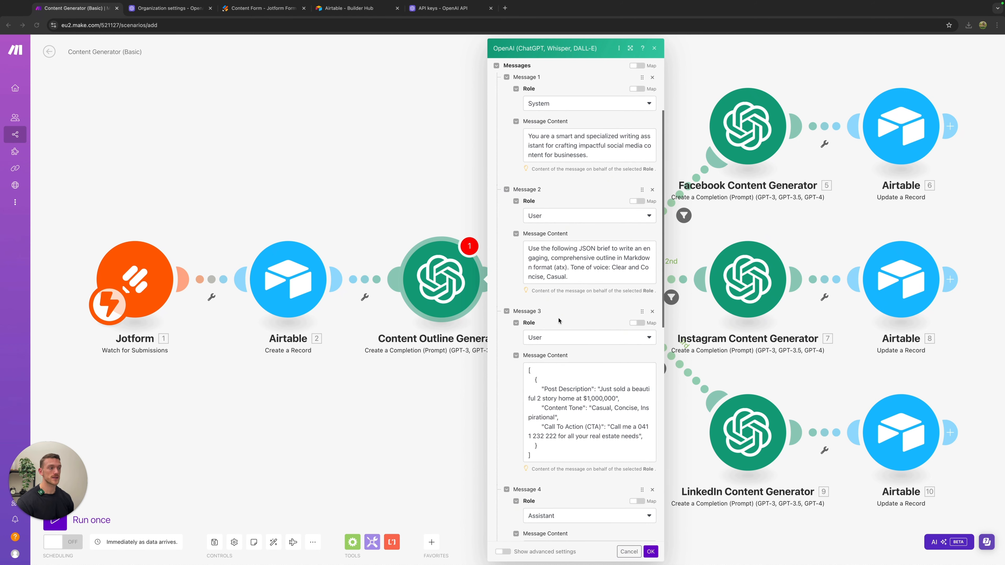
pyautogui.scroll(-1, 558, 326)
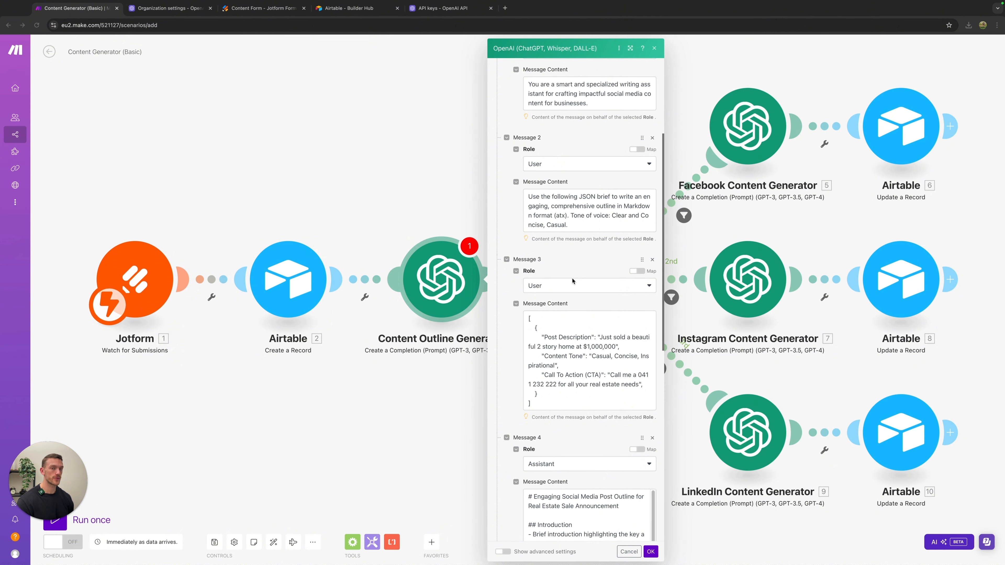
pyautogui.scroll(-1, 578, 256)
pyautogui.scroll(-6, 577, 257)
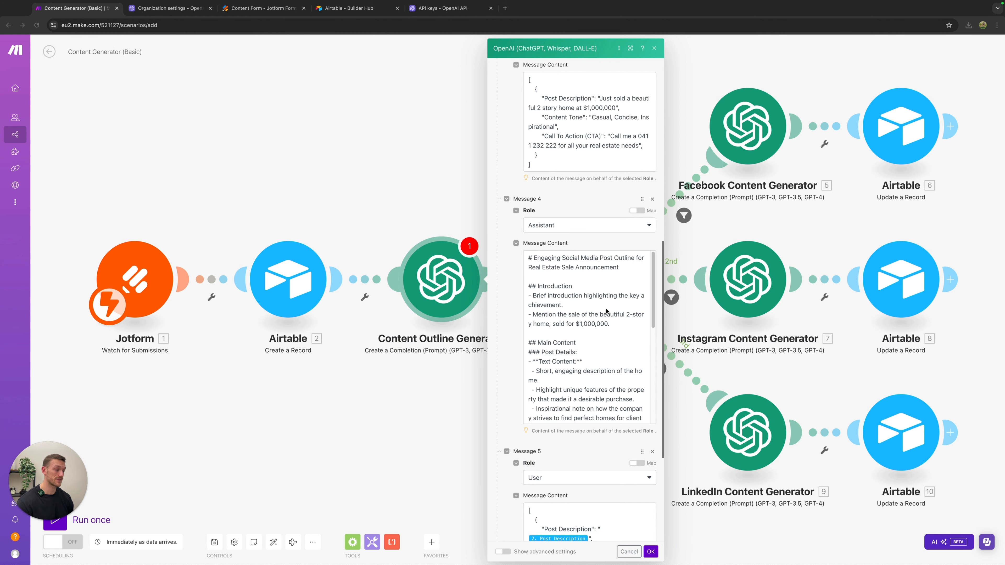
pyautogui.scroll(-5, 503, 349)
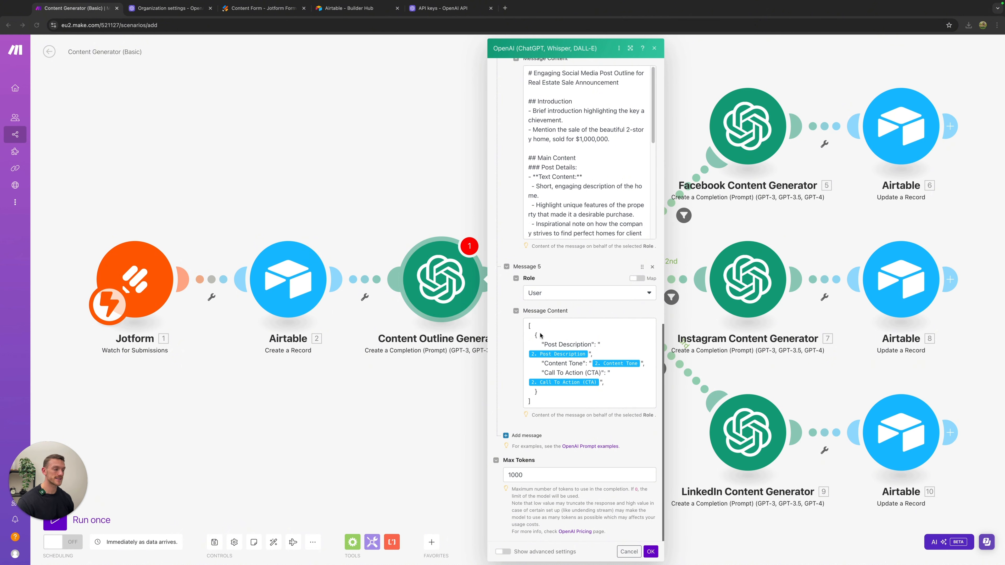
pyautogui.write(',')
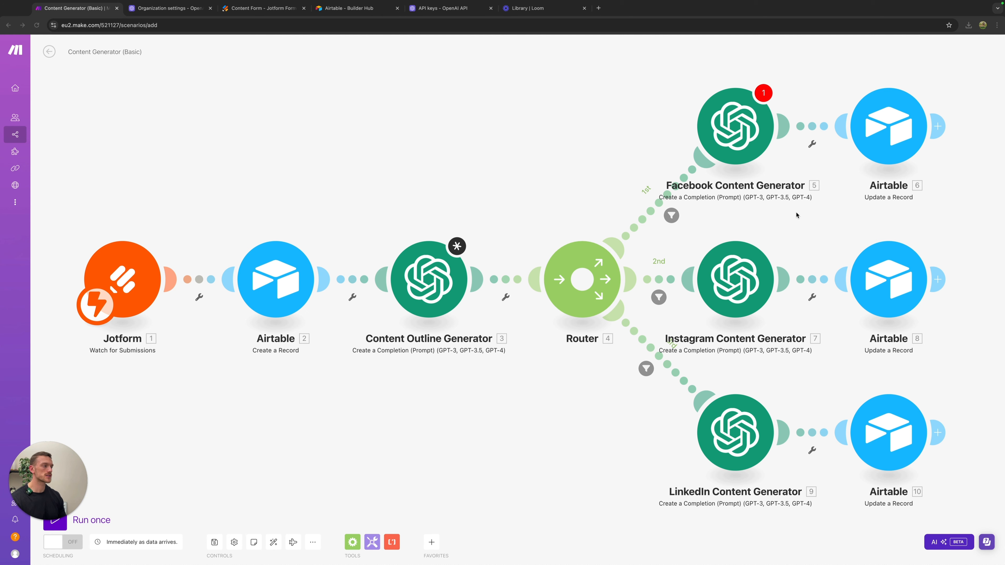
# - Assign My OpenAI connection to the Facebook Content Generator module, check its post instructions, and save the module
pyautogui.click(742, 124)
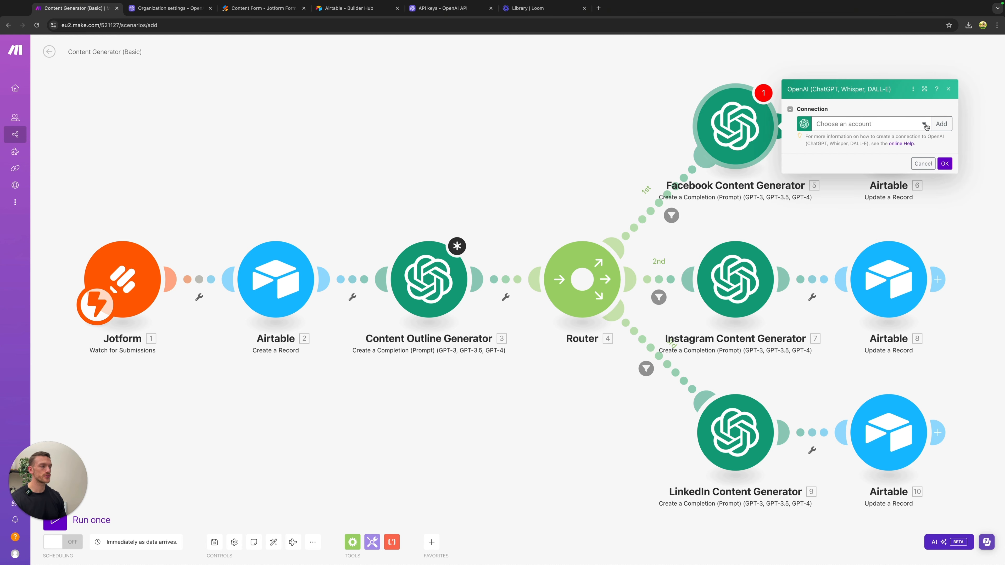
pyautogui.click(924, 125)
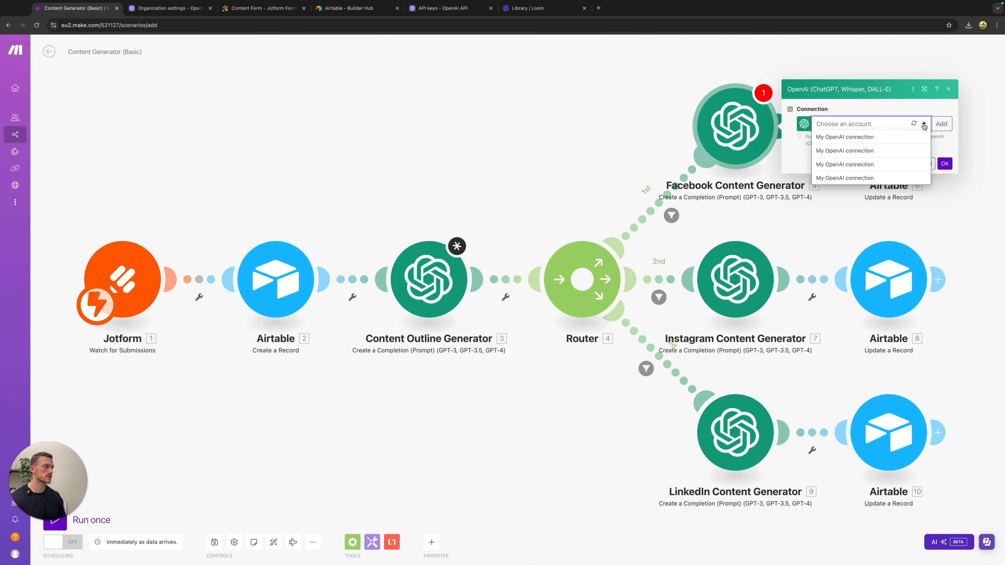
pyautogui.click(861, 138)
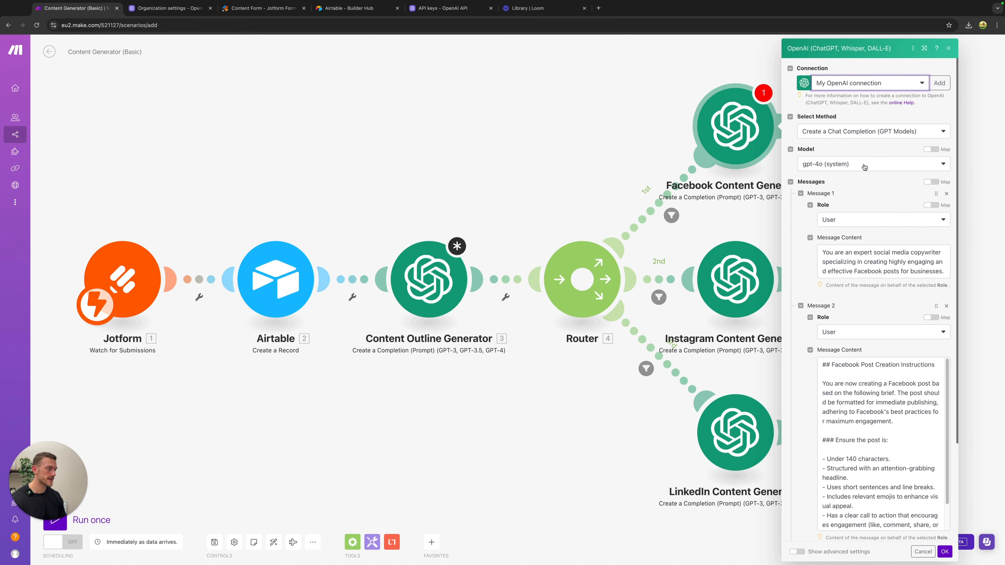
pyautogui.click(845, 388)
pyautogui.scroll(-2, 805, 240)
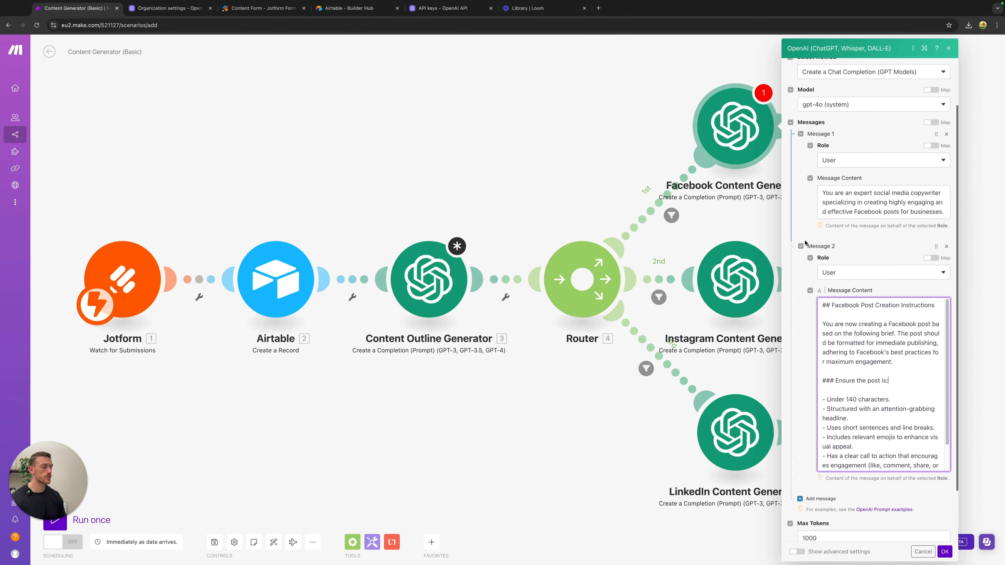
pyautogui.scroll(-1, 801, 313)
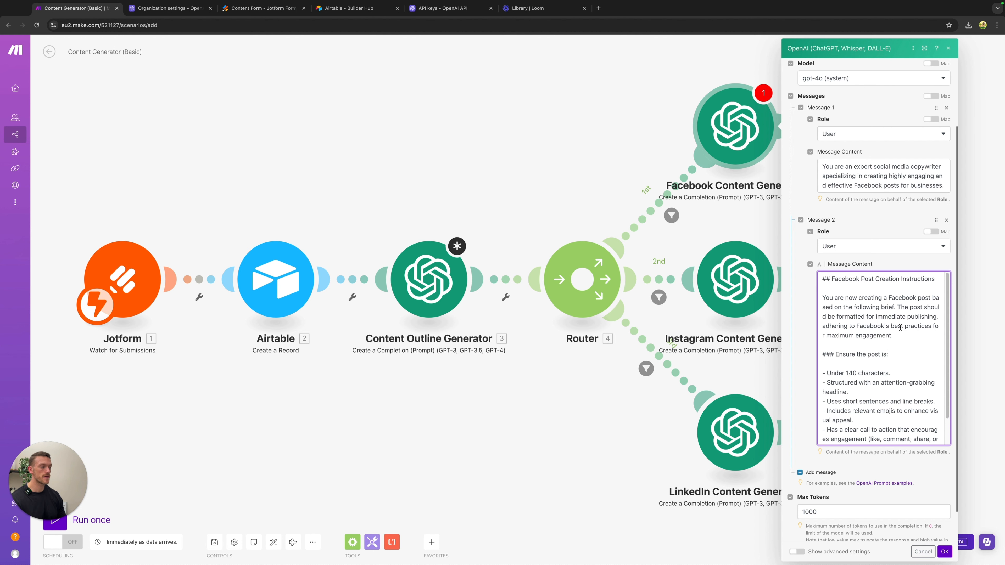
pyautogui.scroll(-2, 894, 323)
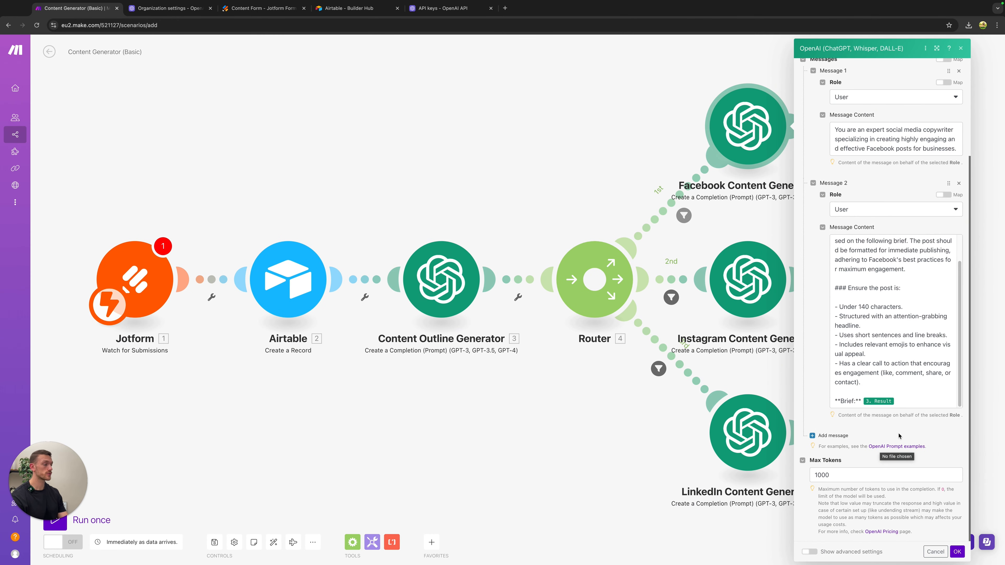
pyautogui.click(957, 551)
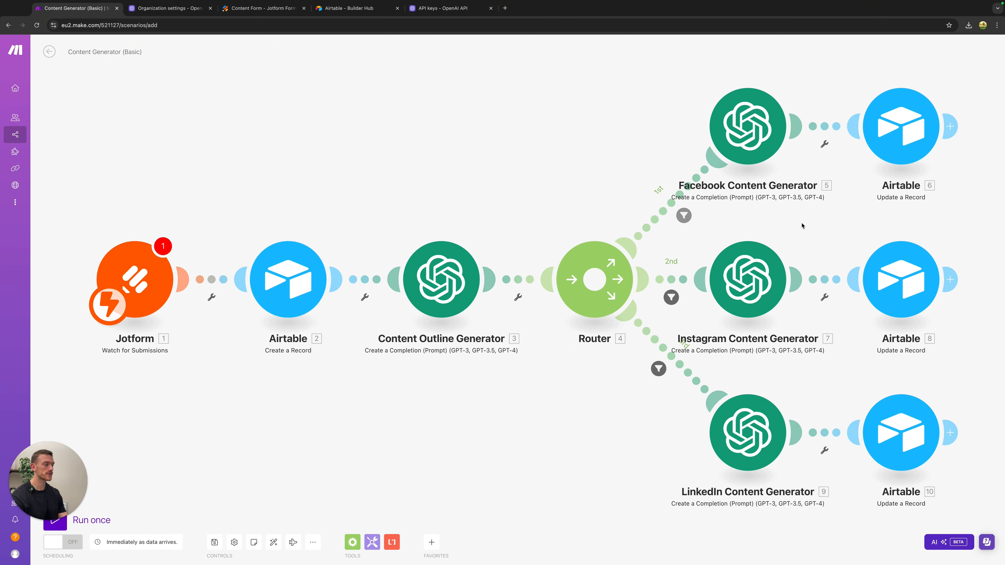
# - Assign My OpenAI connection to the Instagram Content Generator module and save the module
pyautogui.click(759, 275)
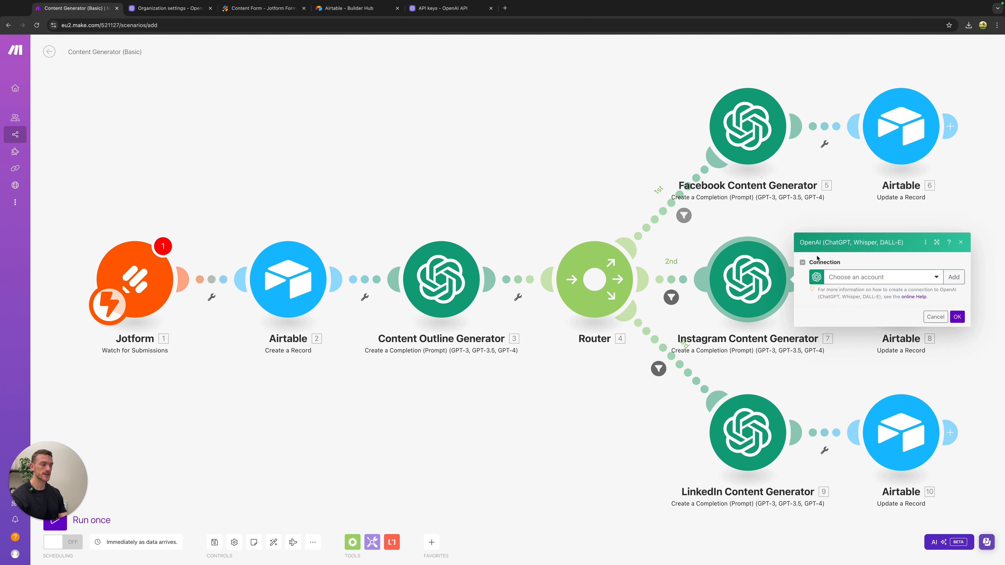
pyautogui.click(877, 279)
pyautogui.click(885, 296)
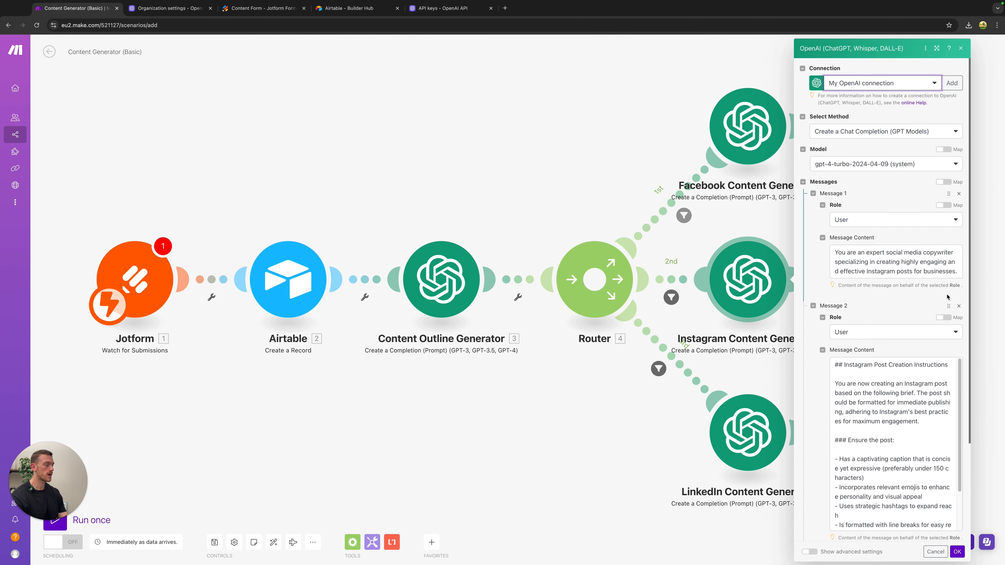
pyautogui.click(957, 552)
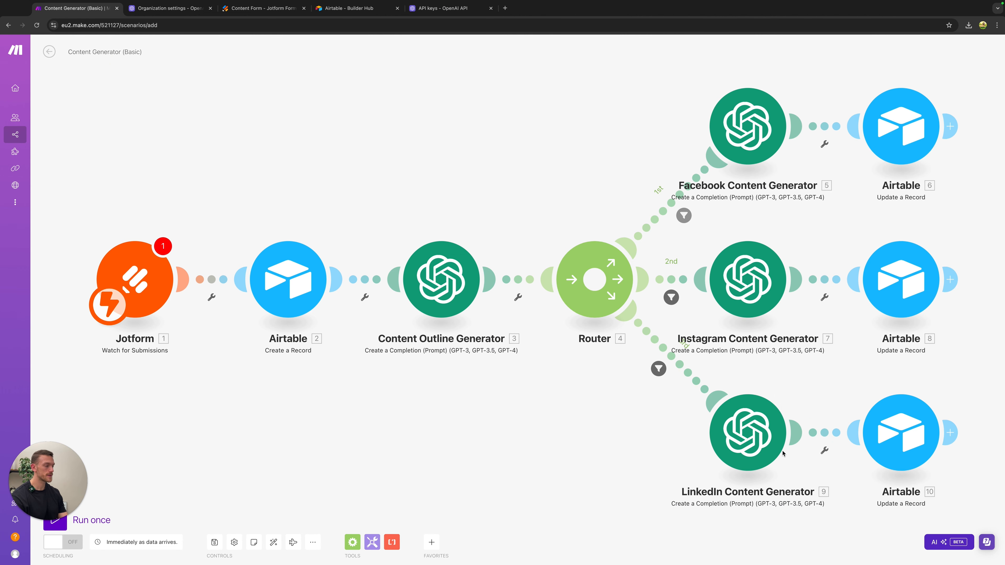
# - Assign My OpenAI connection to the LinkedIn Content Generator module and save the module
pyautogui.click(753, 445)
pyautogui.click(860, 432)
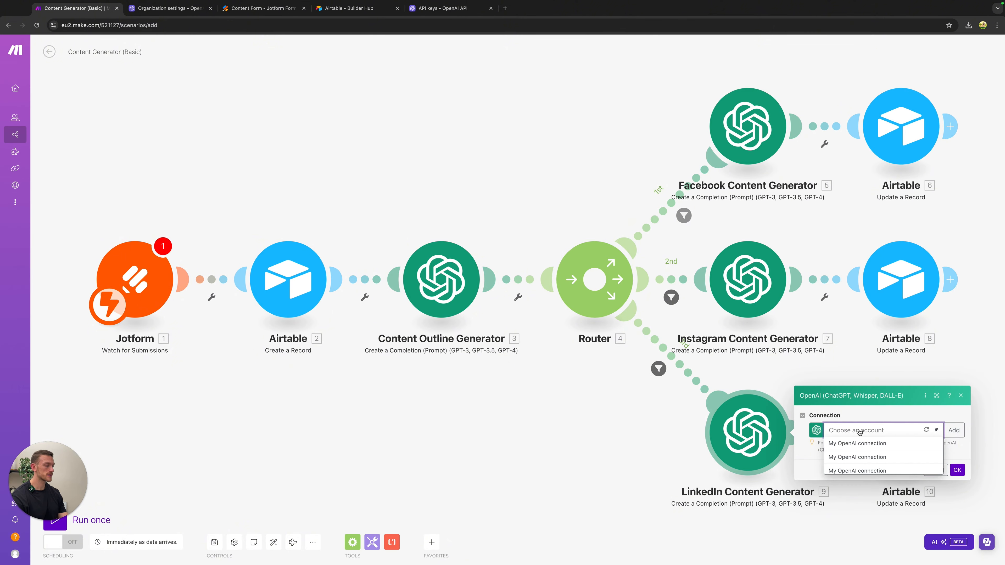
pyautogui.click(861, 443)
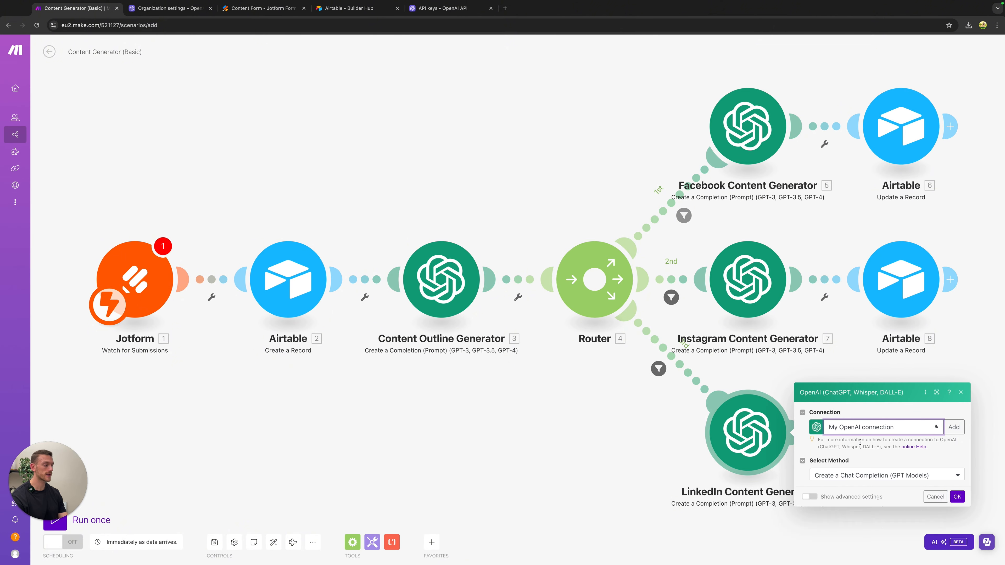
pyautogui.click(960, 550)
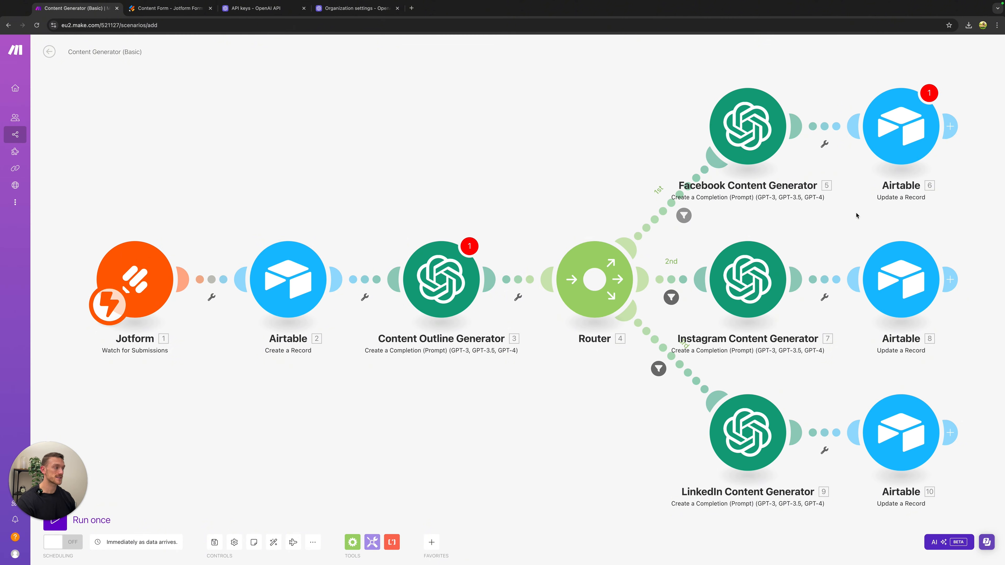
# - Assign My Airtable Token or Key connection to the Airtable update module after the Facebook Content Generator and save it
pyautogui.click(904, 136)
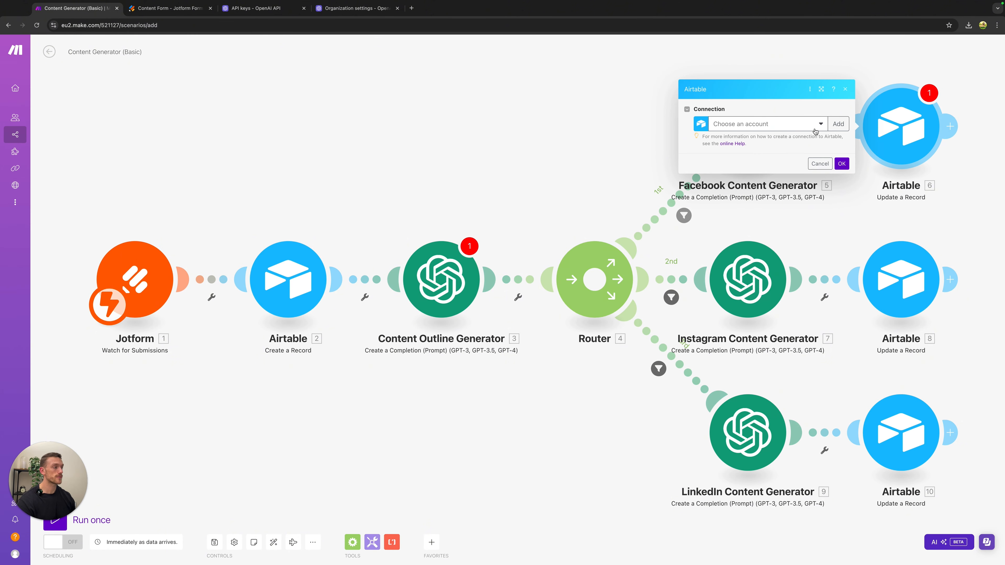
pyautogui.click(811, 128)
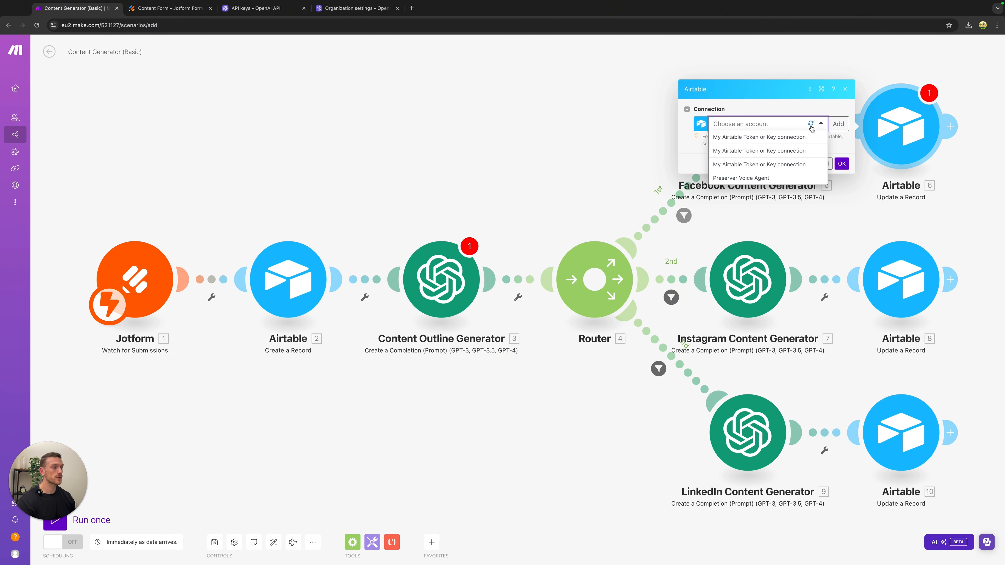
pyautogui.click(755, 152)
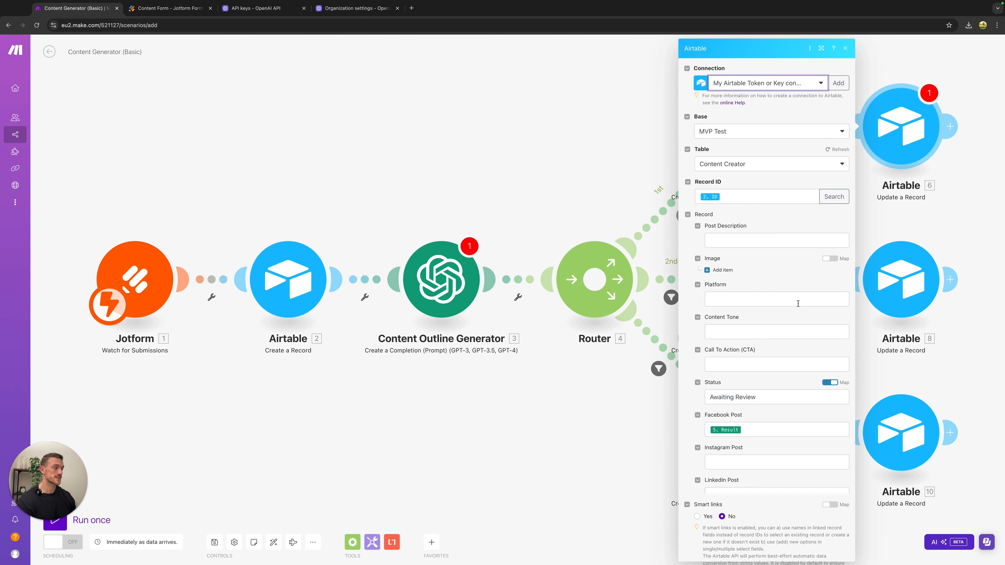
pyautogui.click(842, 552)
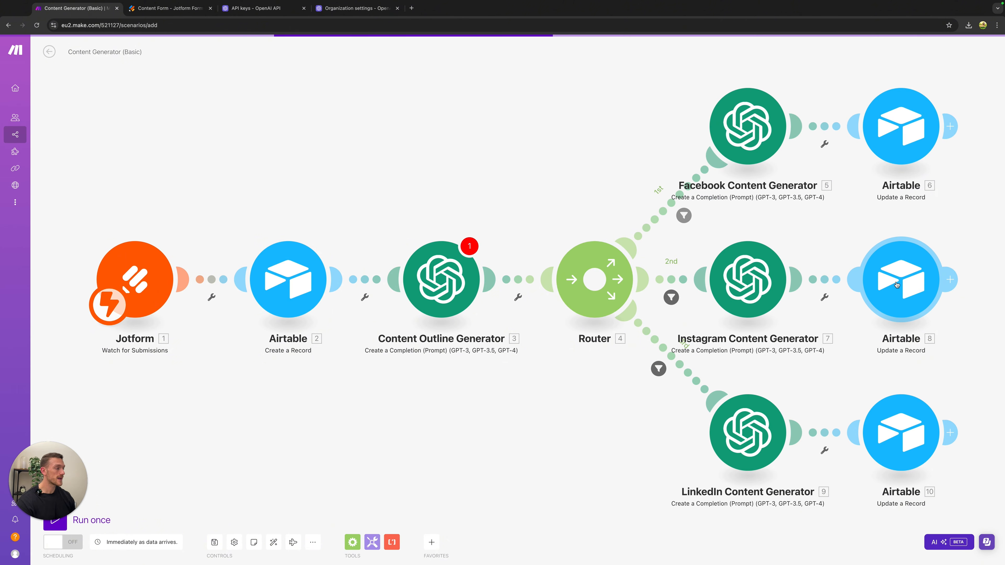
# - Assign My Airtable Token or Key connection to the Airtable update module after the Instagram Content Generator and save it
pyautogui.click(895, 283)
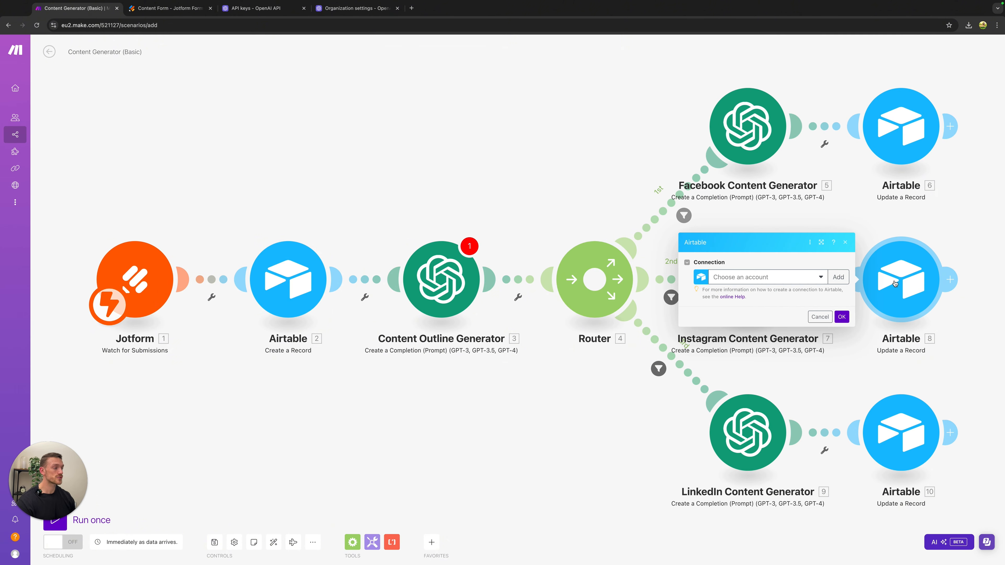
pyautogui.click(792, 279)
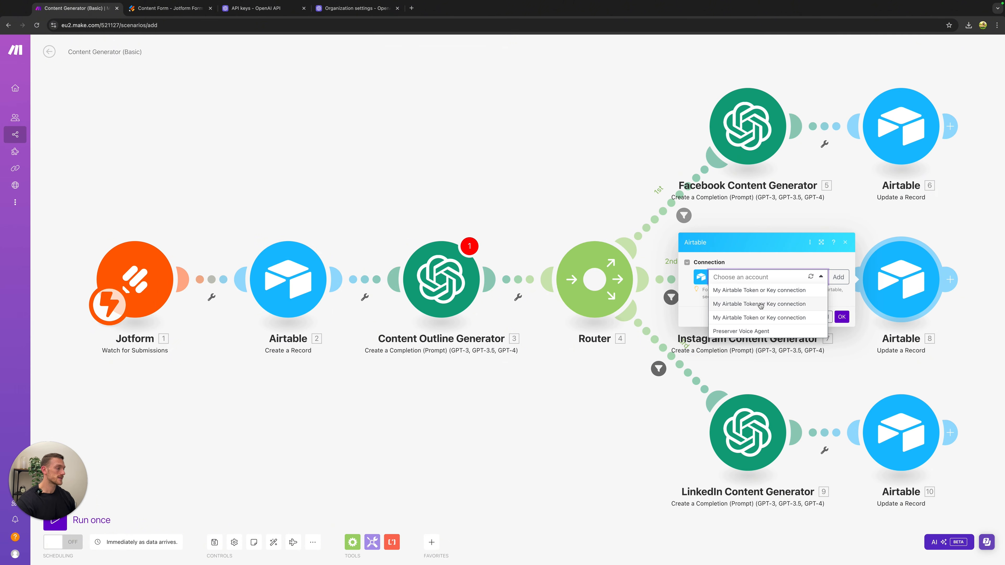
pyautogui.click(776, 291)
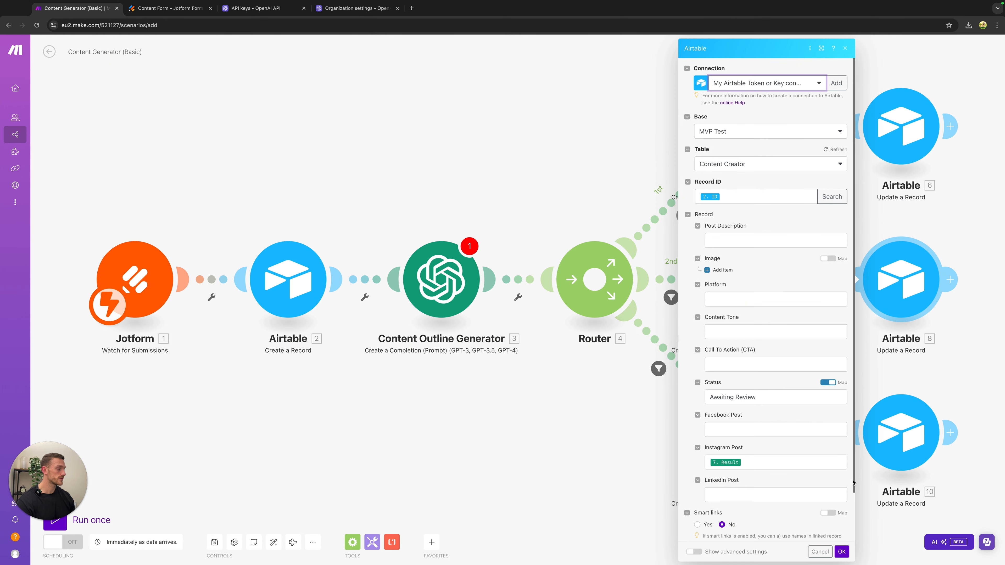
pyautogui.click(842, 552)
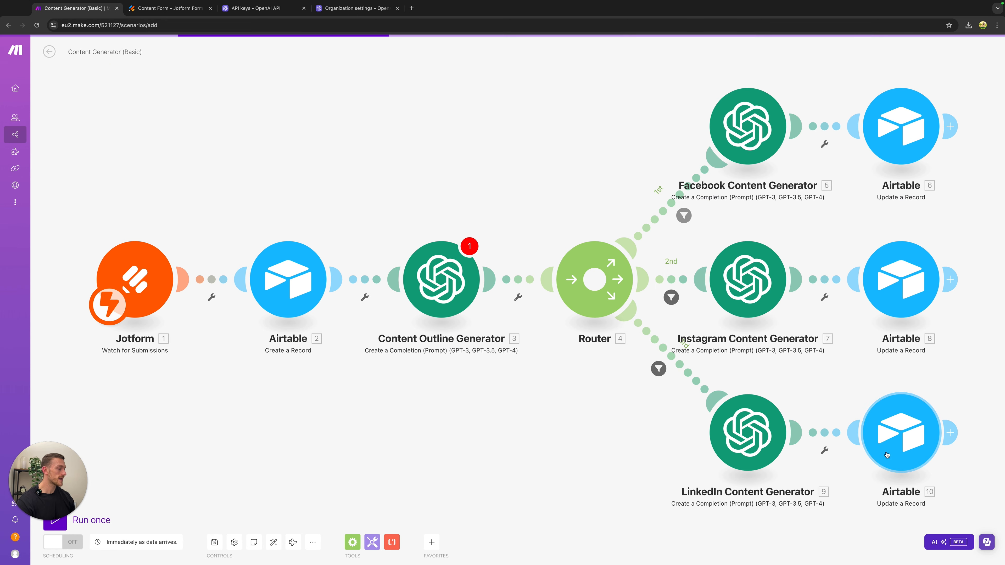
# - Assign My Airtable Token or Key connection to the Airtable update module after the LinkedIn Content Generator and save it
pyautogui.click(900, 433)
pyautogui.click(764, 431)
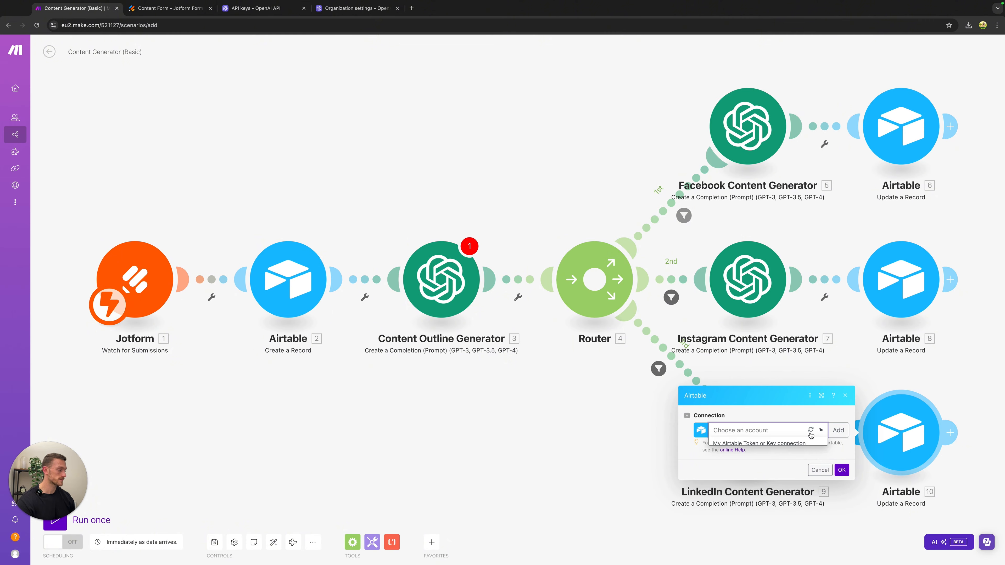
pyautogui.click(757, 450)
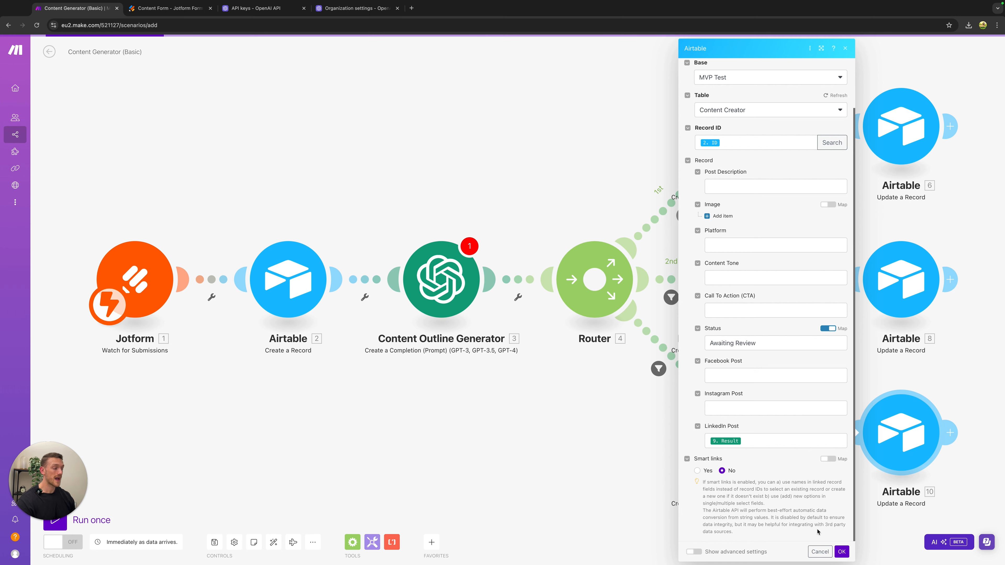
pyautogui.click(842, 551)
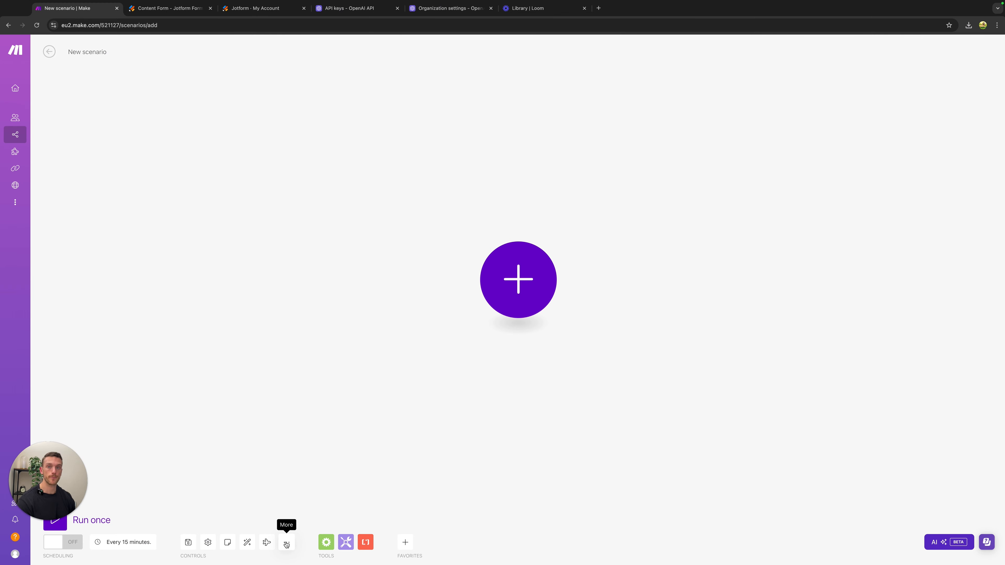
# - Import the Content Poster.json blueprint from the Desktop into the new empty scenario
pyautogui.click(286, 544)
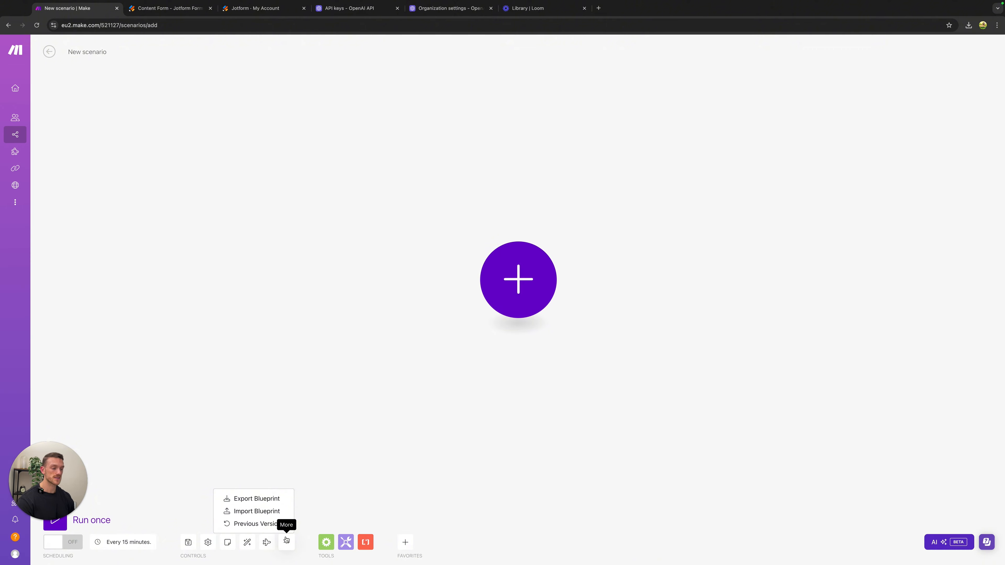
pyautogui.click(266, 513)
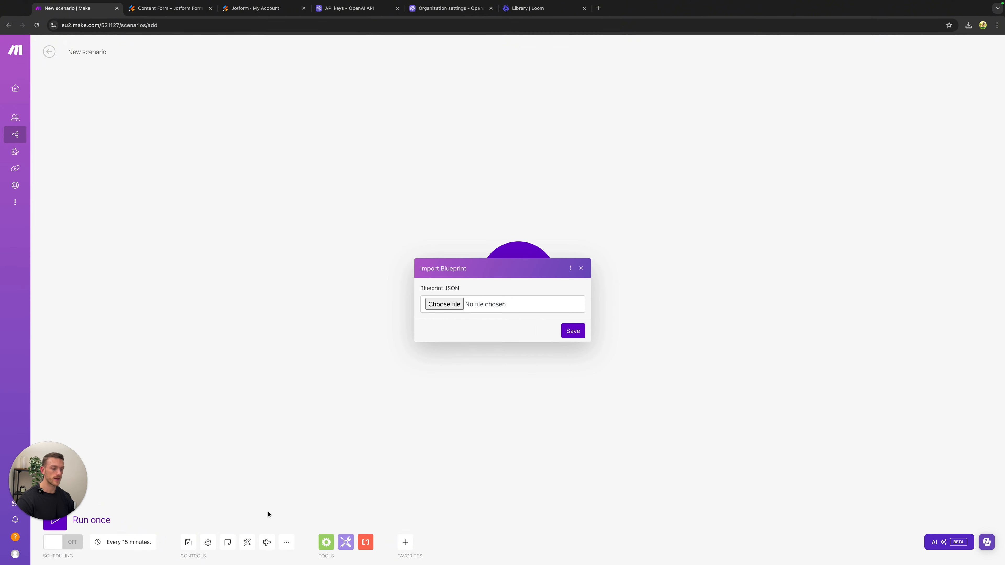
pyautogui.click(442, 306)
pyautogui.scroll(-5, 446, 301)
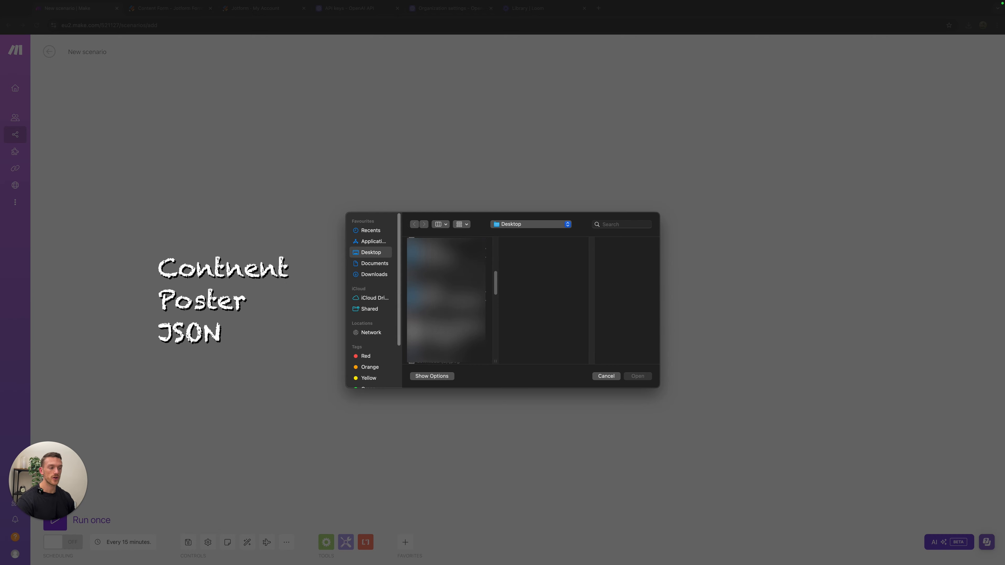
pyautogui.click(447, 336)
pyautogui.click(638, 377)
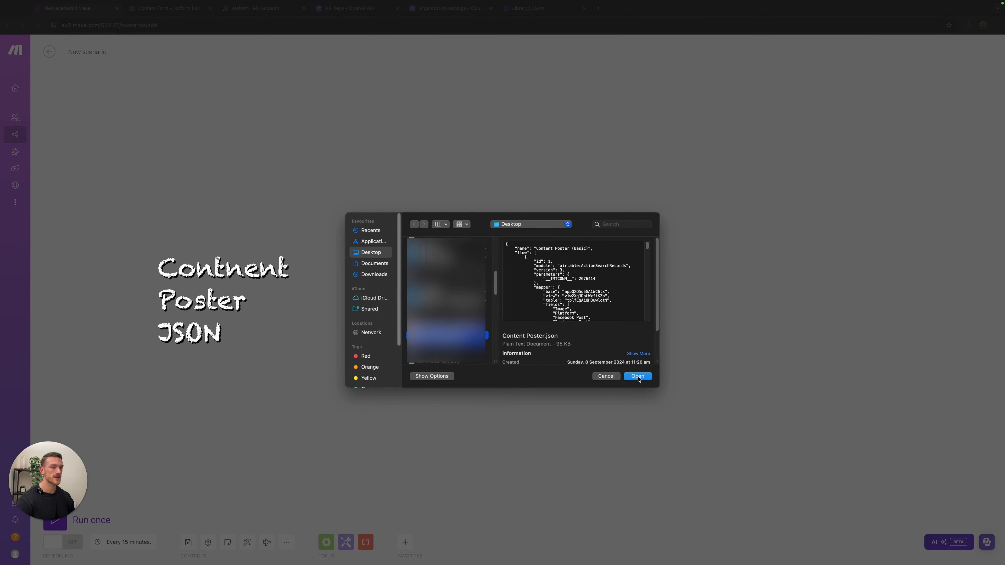
pyautogui.click(569, 332)
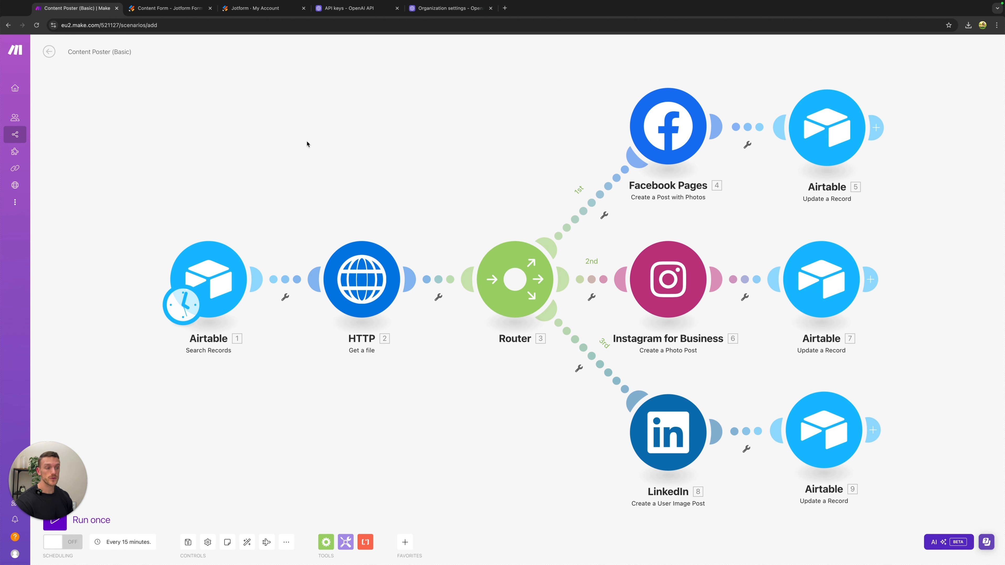
# - Assign My Airtable Token or Key connection to the Airtable Search Records module, check its output fields and formula, and save it
pyautogui.click(212, 277)
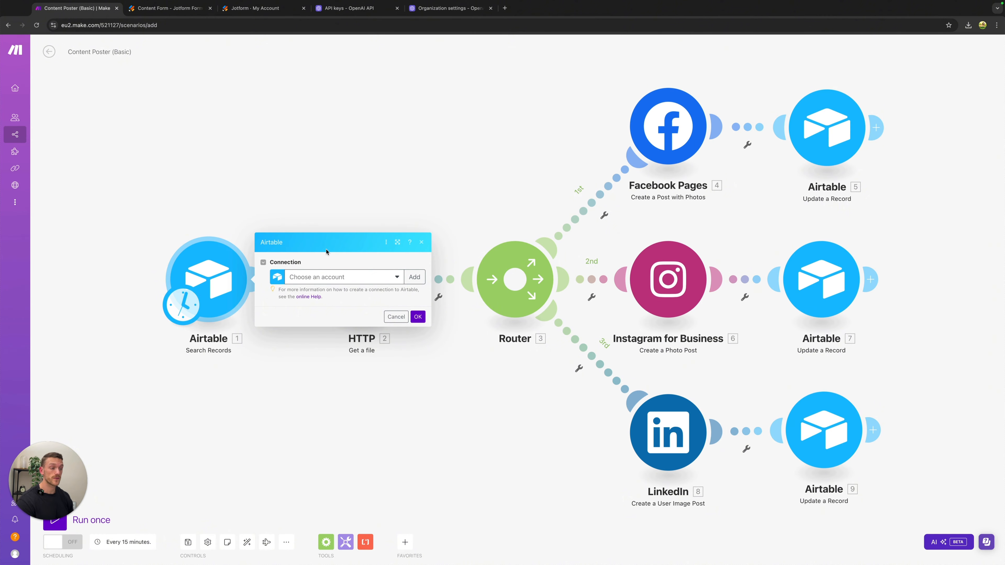
pyautogui.click(344, 280)
pyautogui.click(331, 305)
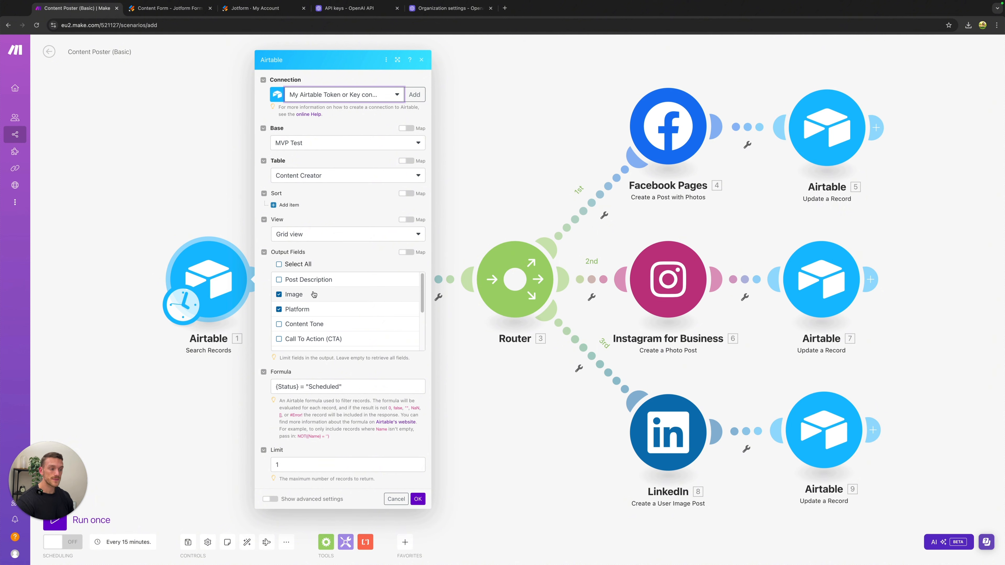
pyautogui.scroll(-3, 317, 307)
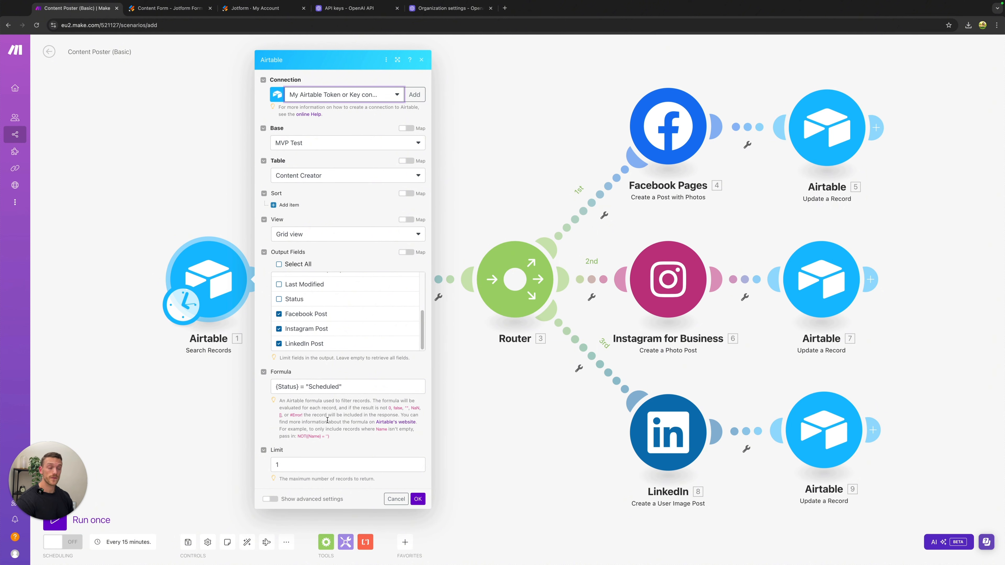
pyautogui.click(417, 499)
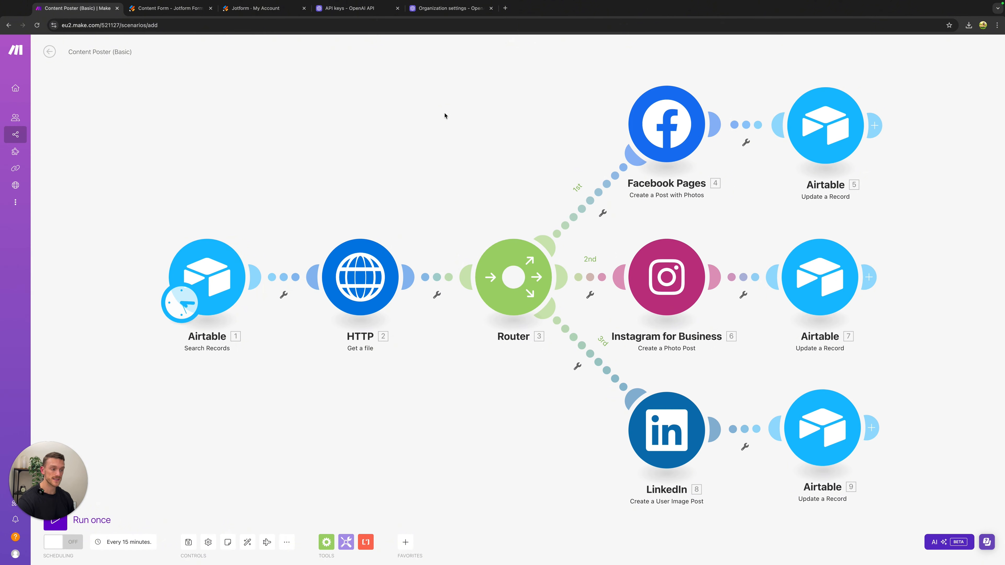
# - Check the image URL mapping in the HTTP Get a file module and close its settings
pyautogui.click(359, 278)
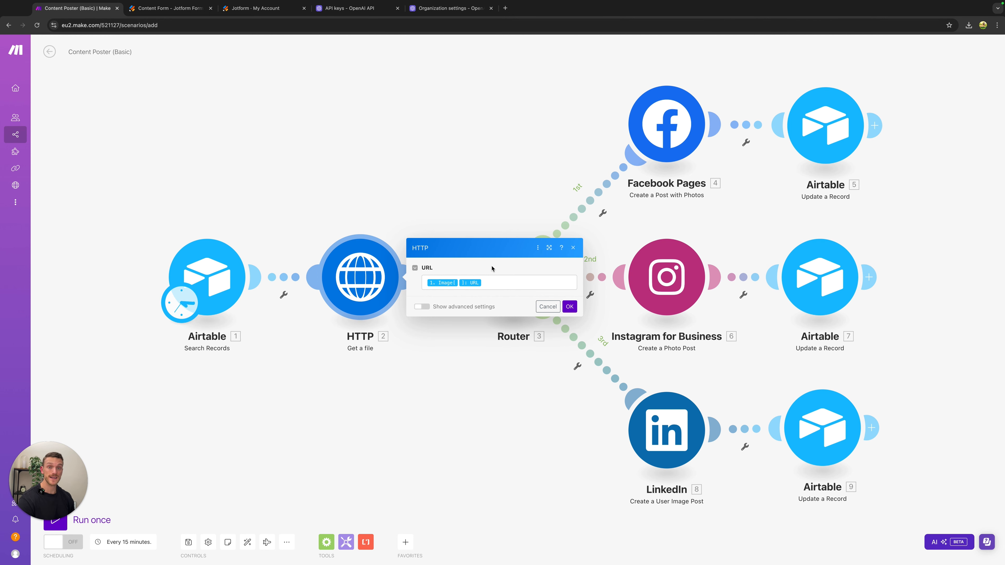
pyautogui.click(569, 307)
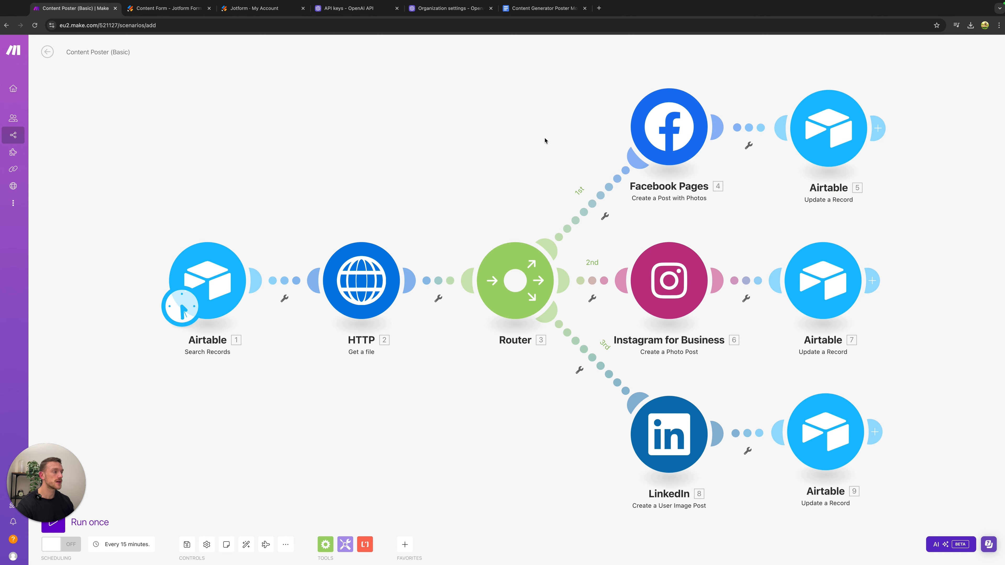
# - Create the connection My Facebook connection for the Facebook Pages module and authorize Make's access to the Facebook account
pyautogui.click(660, 130)
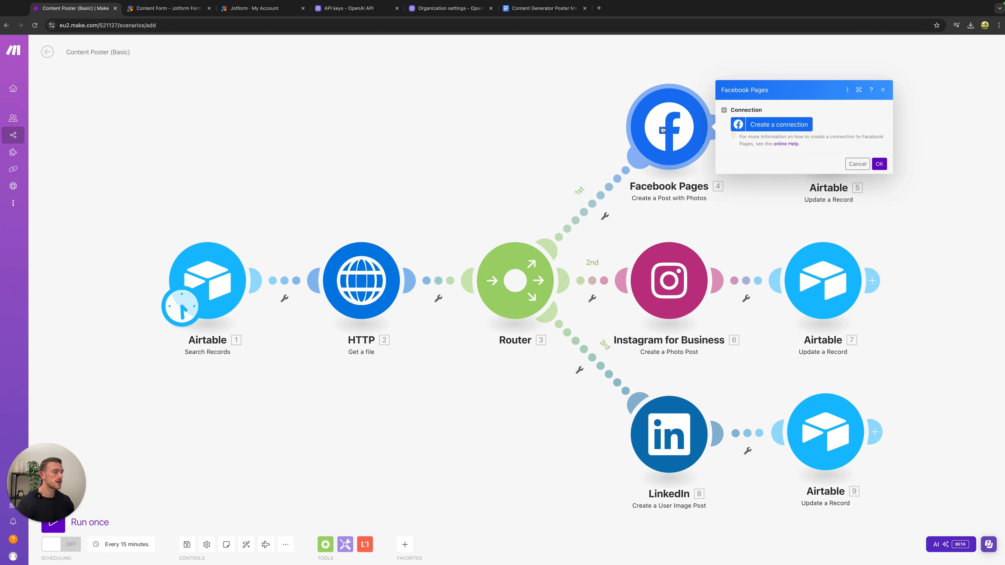
pyautogui.click(769, 126)
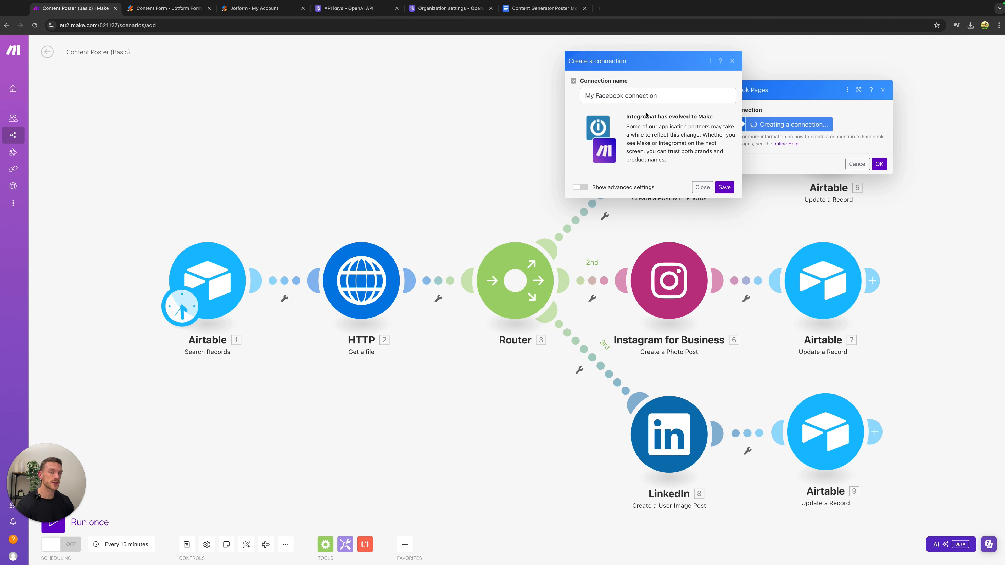
pyautogui.click(725, 188)
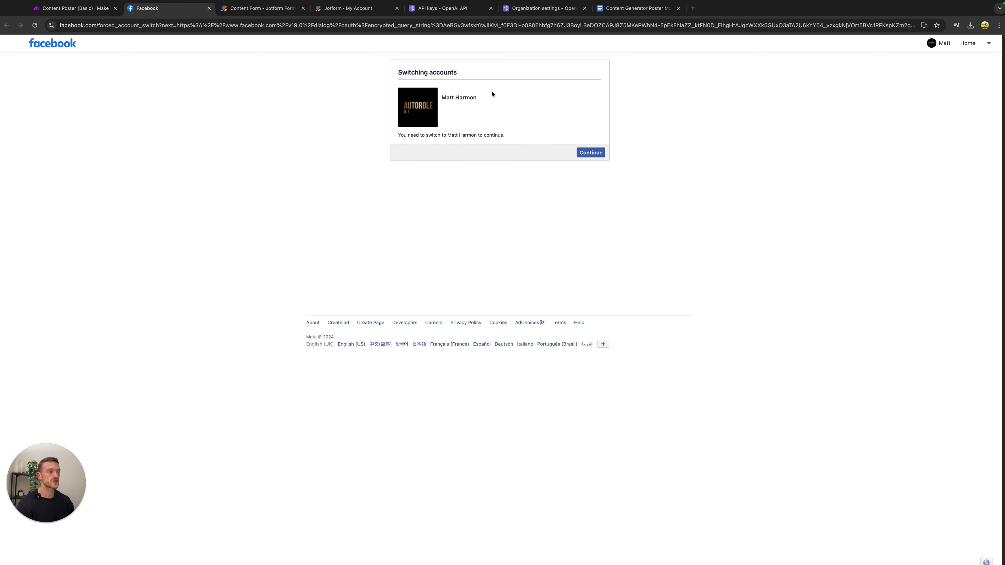
pyautogui.click(586, 153)
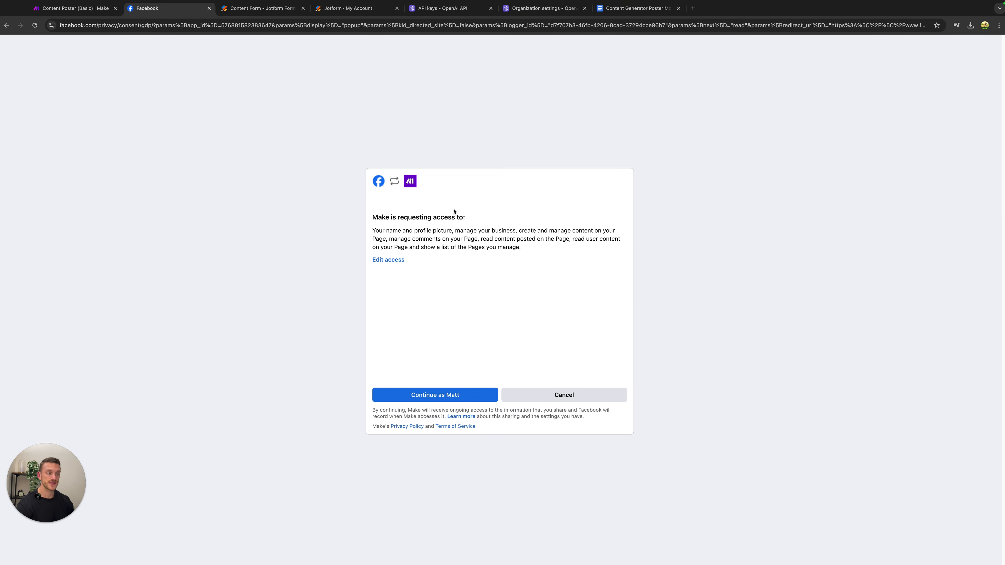
pyautogui.click(447, 396)
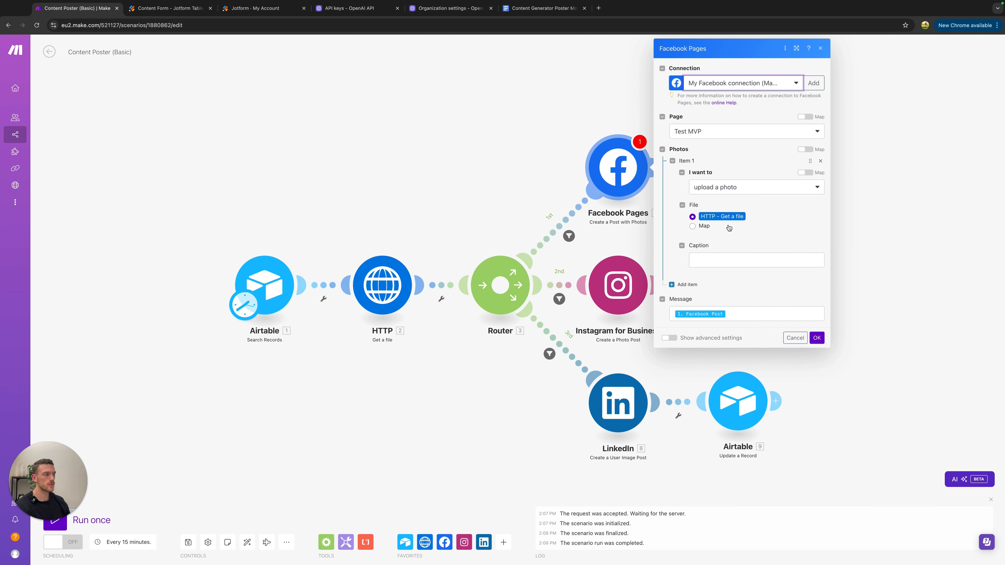
# - Set the Facebook Pages module's page to Autorole Real Estate and save the module
pyautogui.click(702, 134)
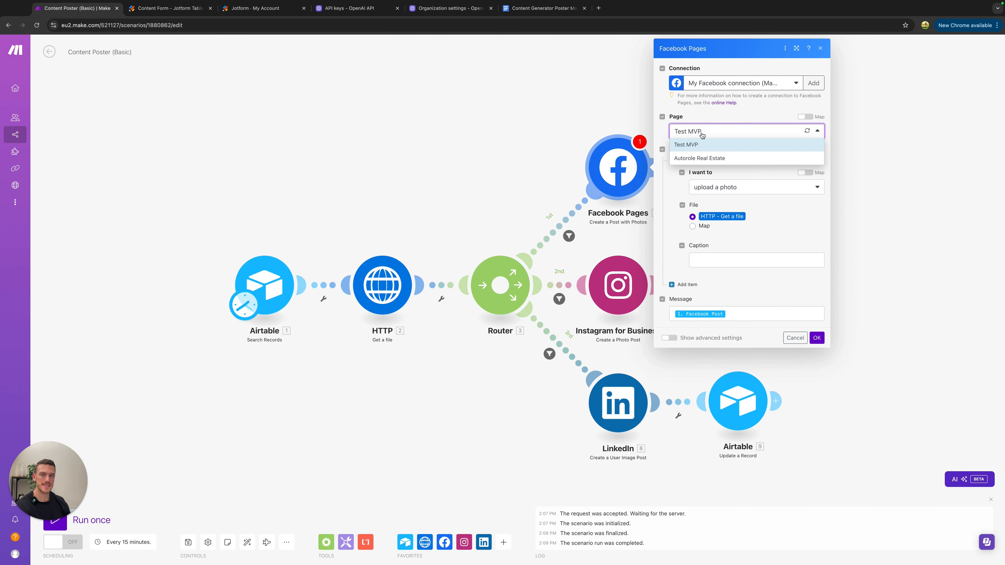
pyautogui.click(704, 159)
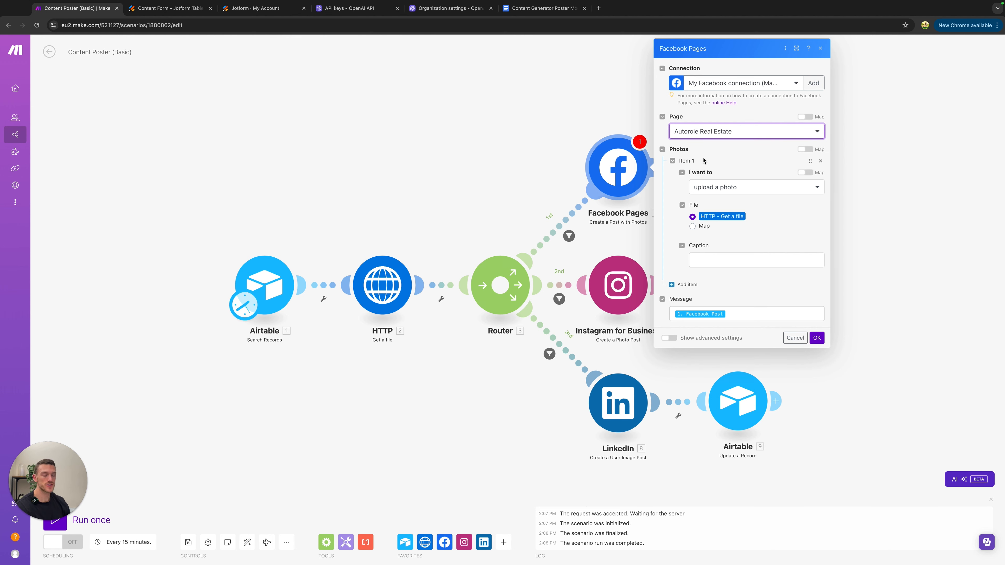
pyautogui.click(817, 338)
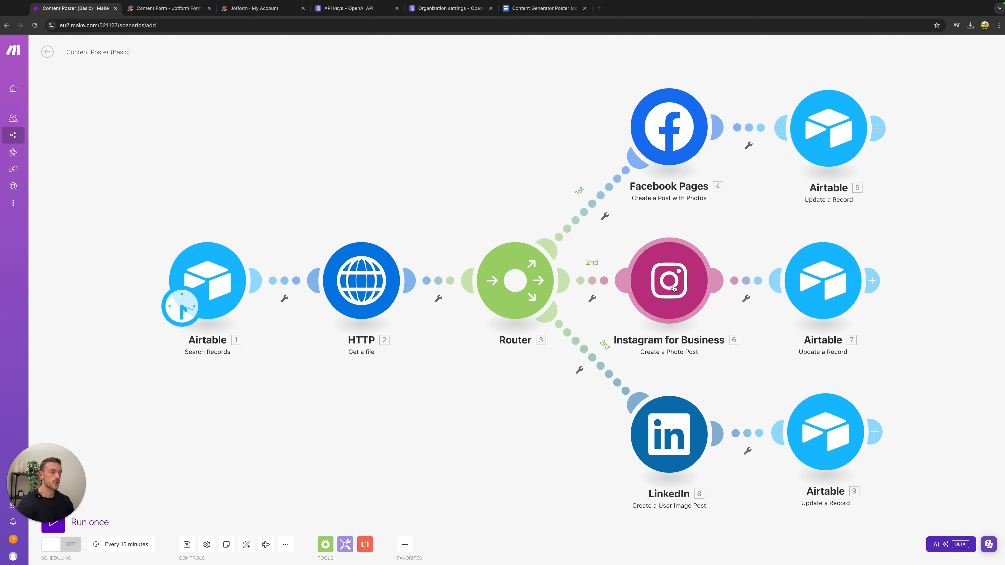
# - Assign My Facebook connection to the Instagram for Business module, authorize Make's required extra permissions on Facebook, and save the module
pyautogui.click(674, 285)
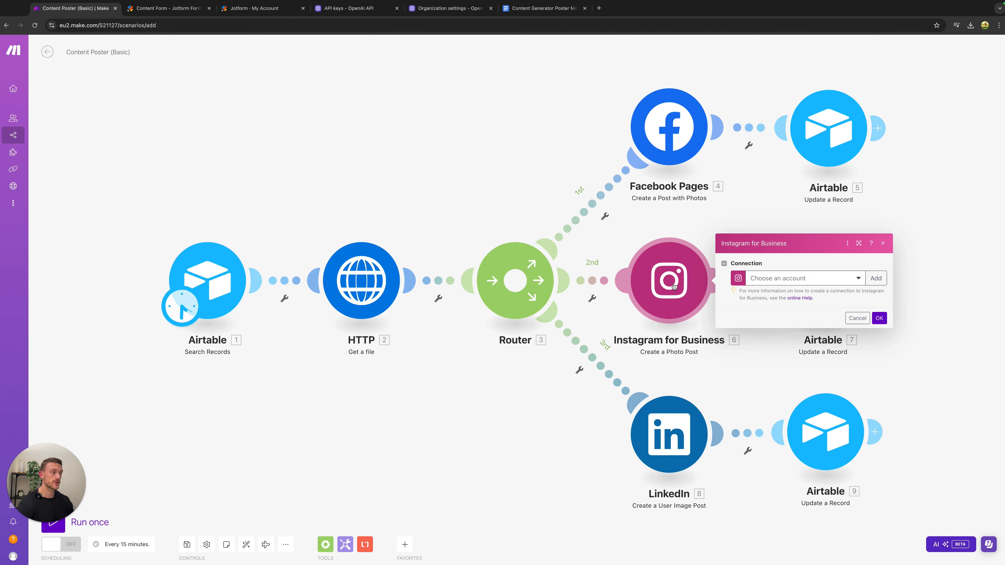
pyautogui.click(828, 280)
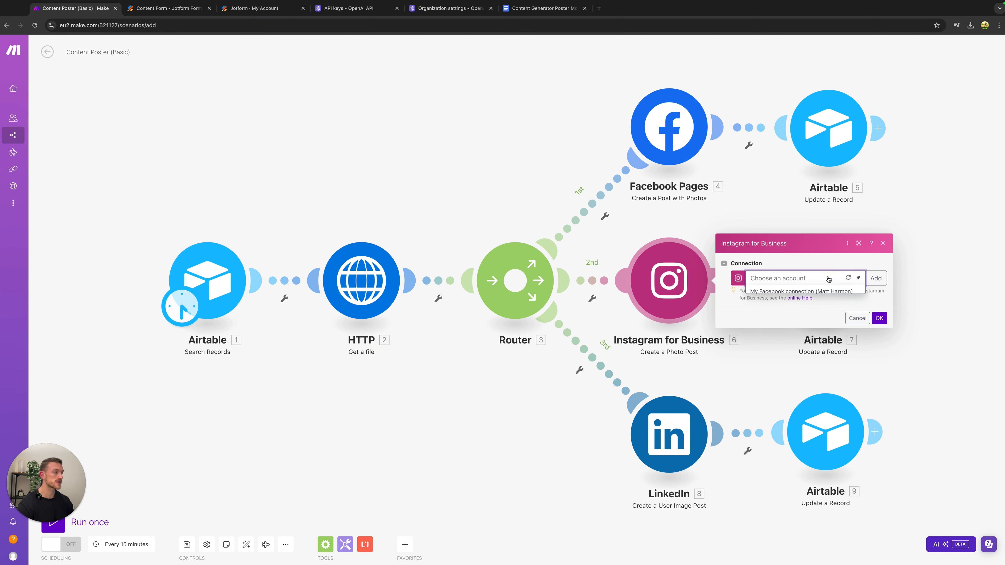
pyautogui.click(812, 292)
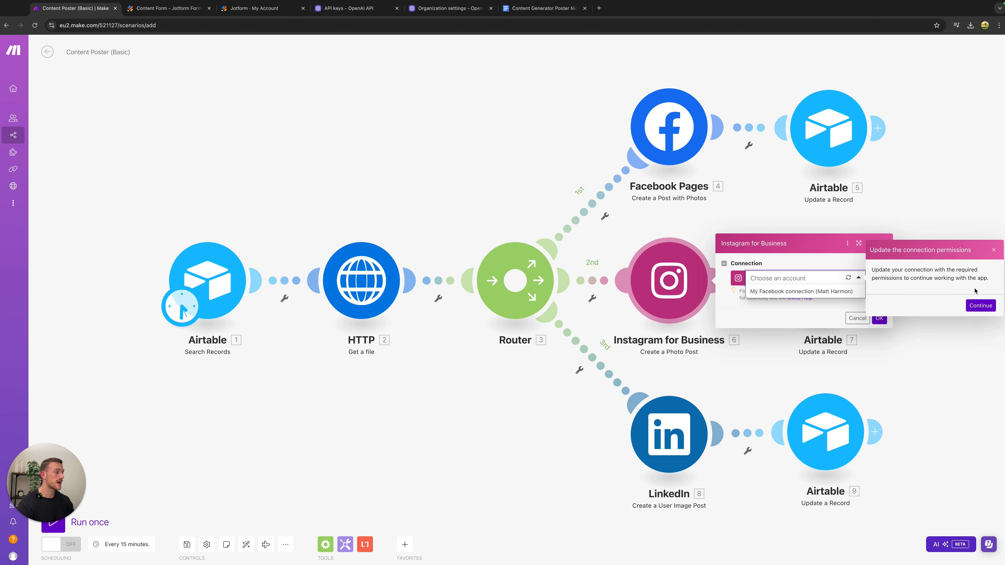
pyautogui.click(975, 309)
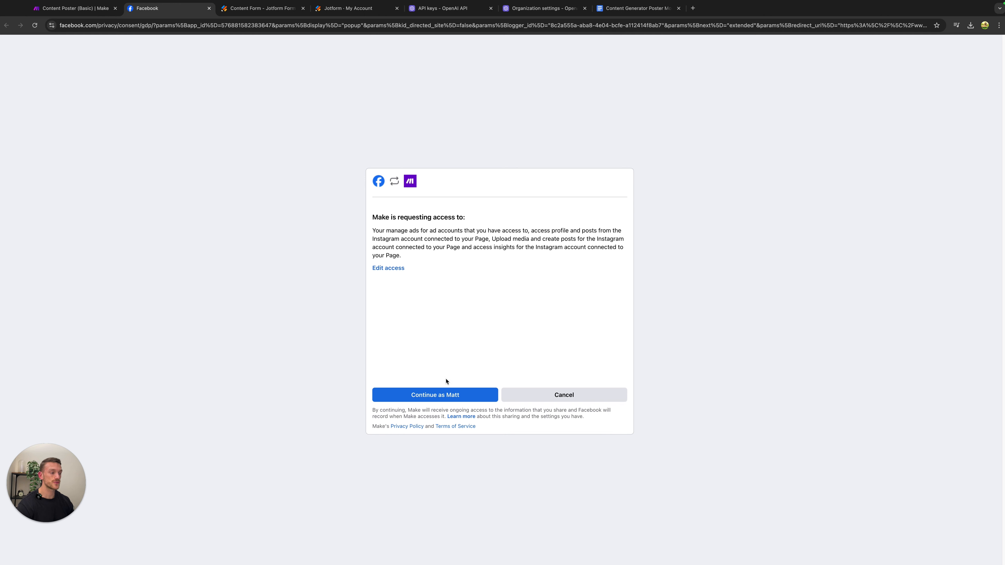
pyautogui.click(440, 396)
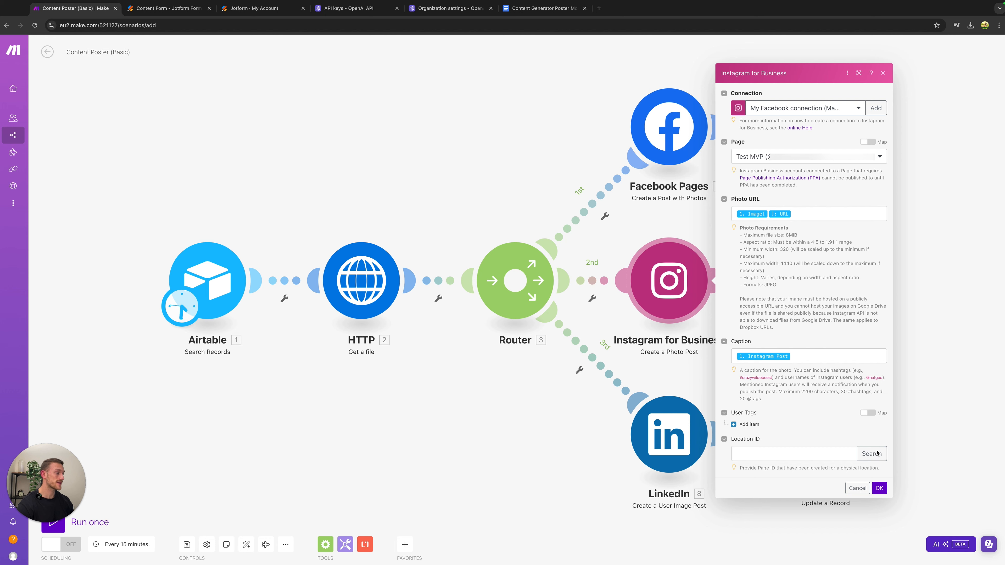
pyautogui.click(879, 488)
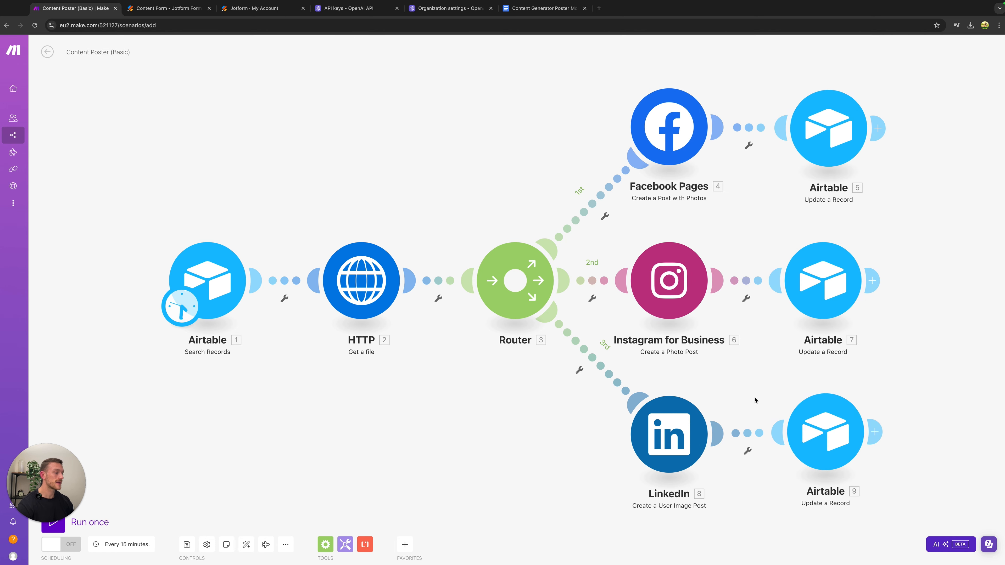
# - Create a LinkedIn-type connection called My LinkedIn connection for the LinkedIn module, signing in to the LinkedIn account, and save the module
pyautogui.click(695, 437)
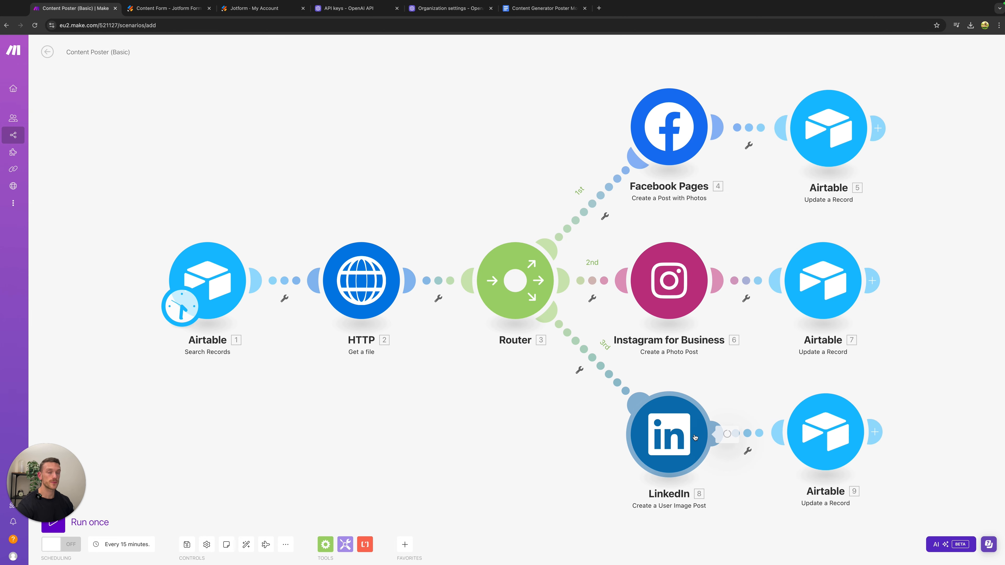
pyautogui.click(780, 433)
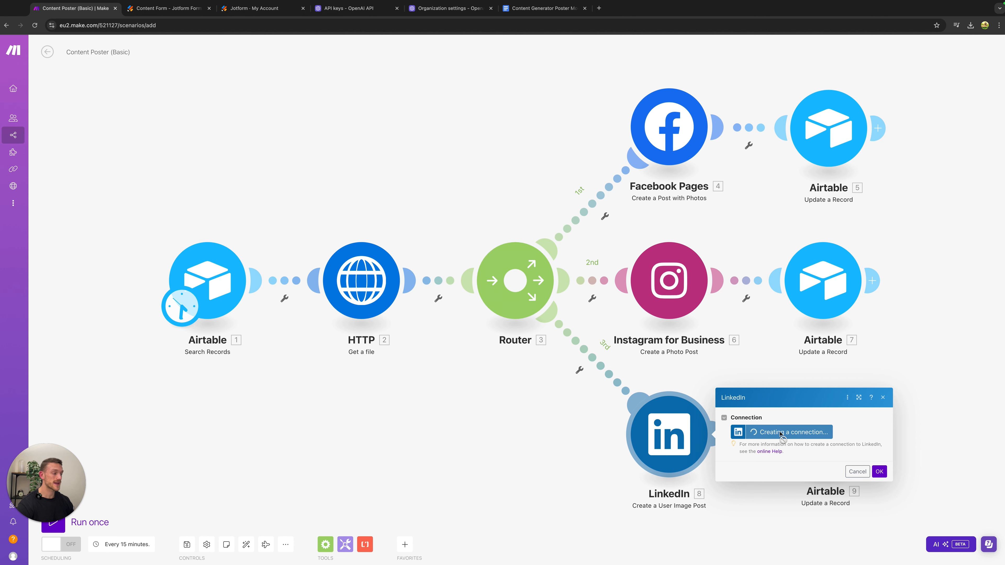
pyautogui.click(660, 433)
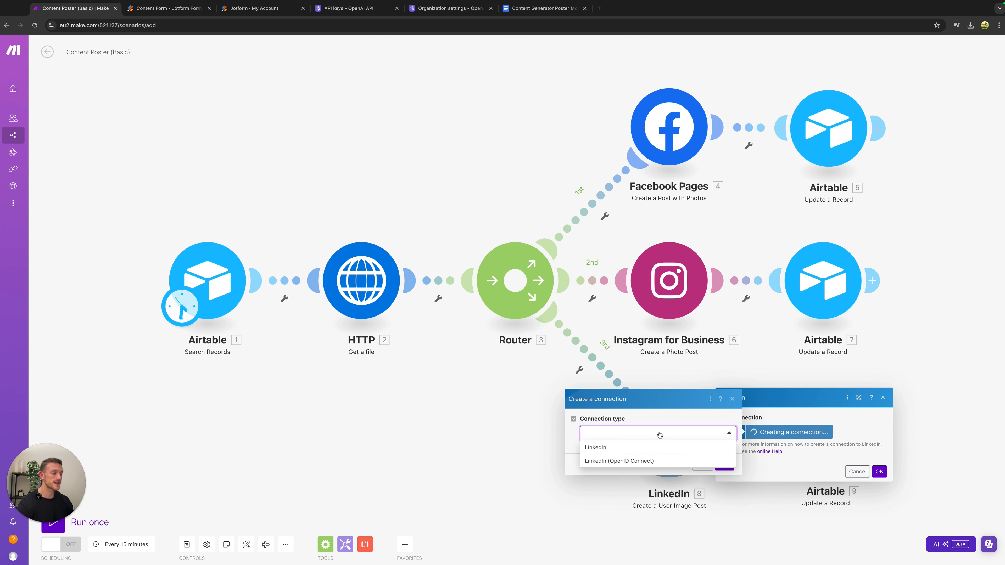
pyautogui.click(597, 448)
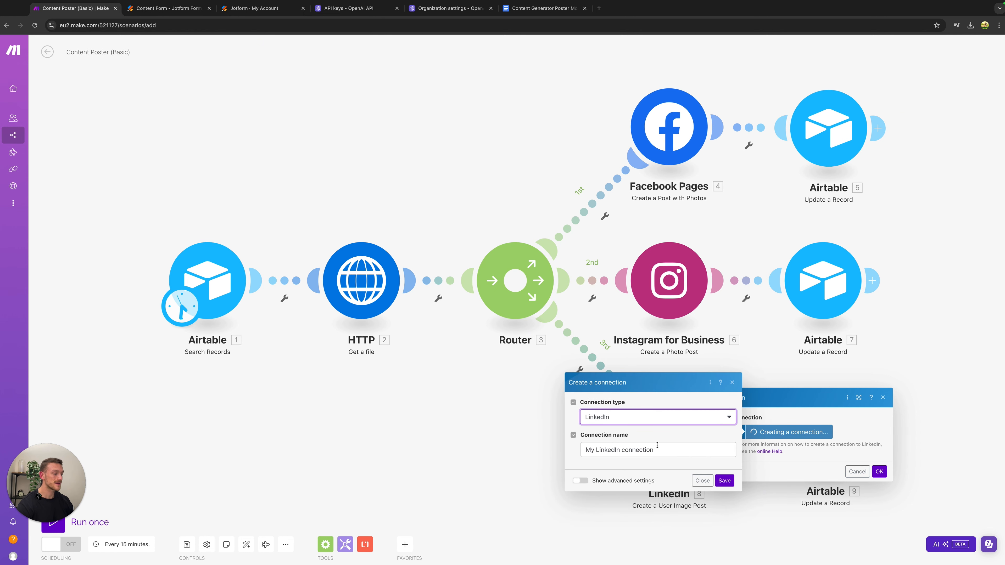
pyautogui.click(725, 480)
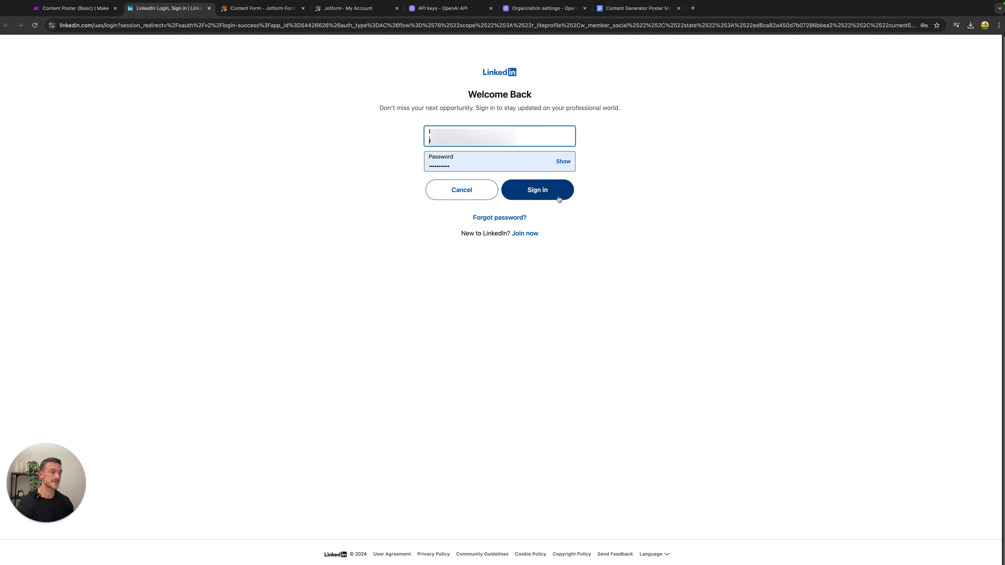
pyautogui.click(550, 200)
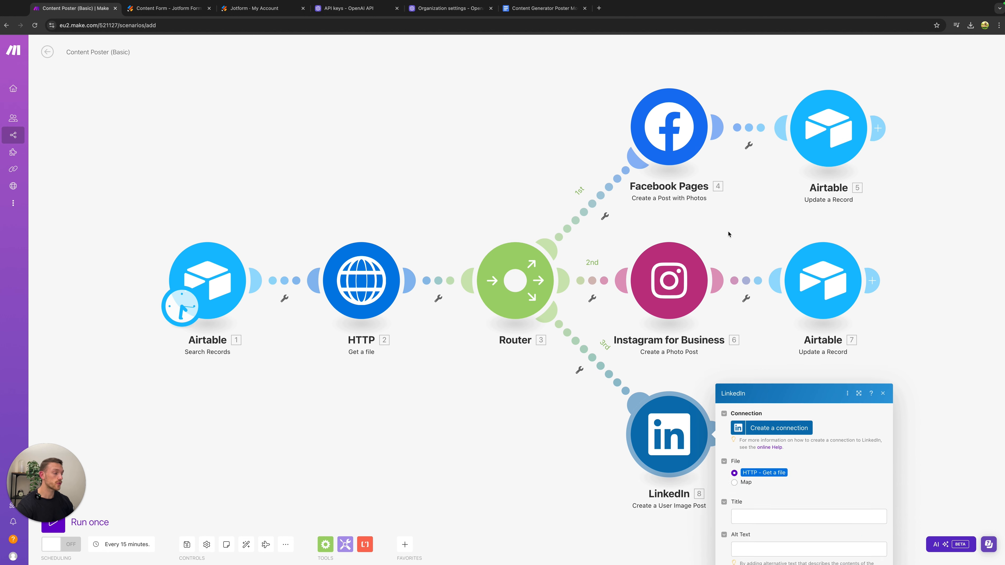
pyautogui.click(880, 554)
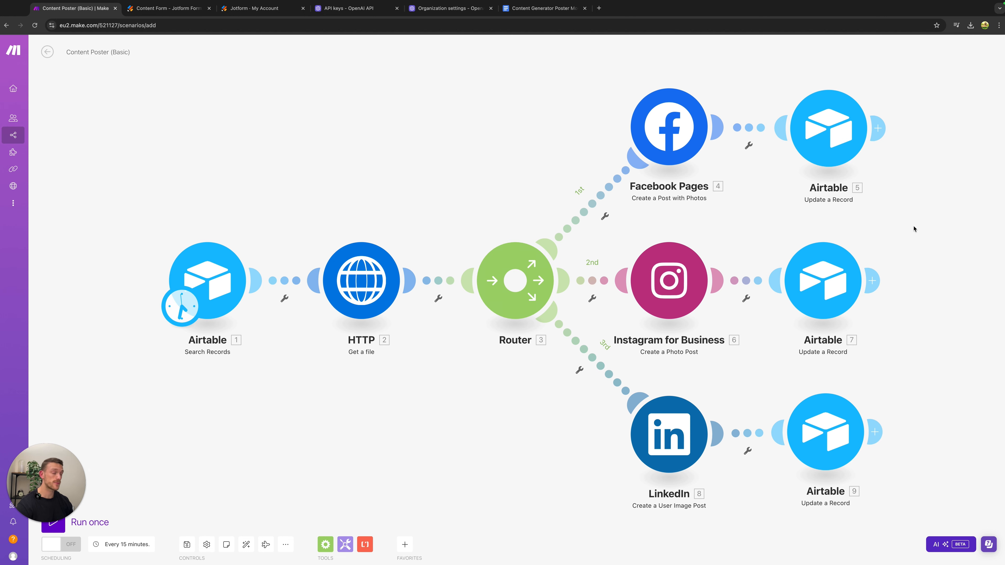
# - Assign My Airtable Token or Key connection to the Airtable Update a Record module after Facebook Pages and save it
pyautogui.click(827, 143)
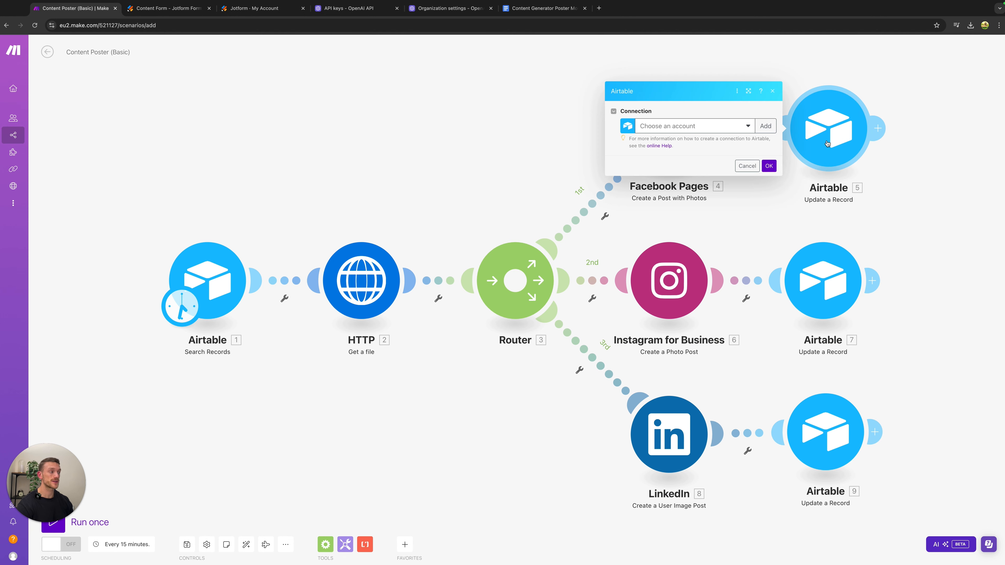
pyautogui.click(722, 128)
pyautogui.click(683, 156)
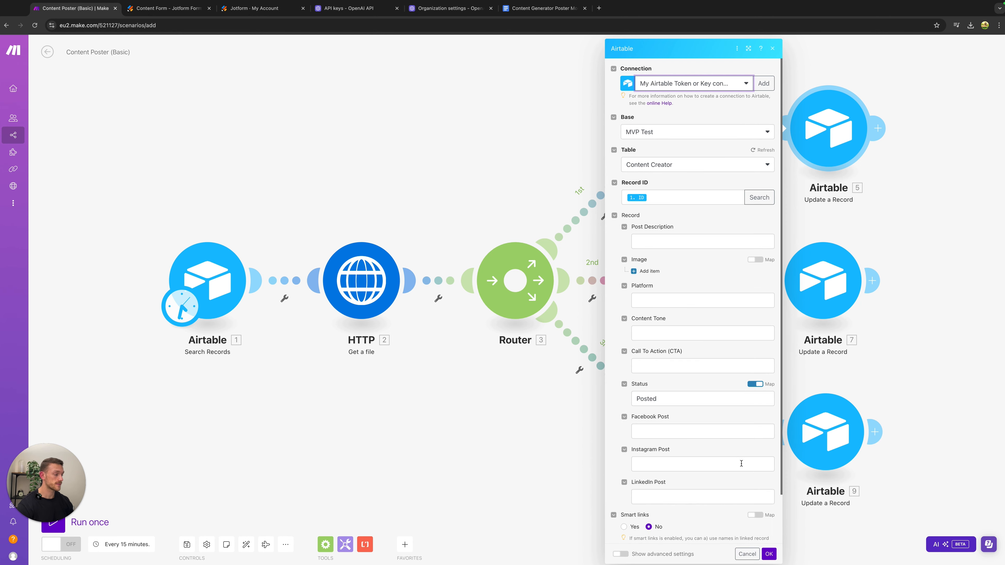
pyautogui.click(769, 554)
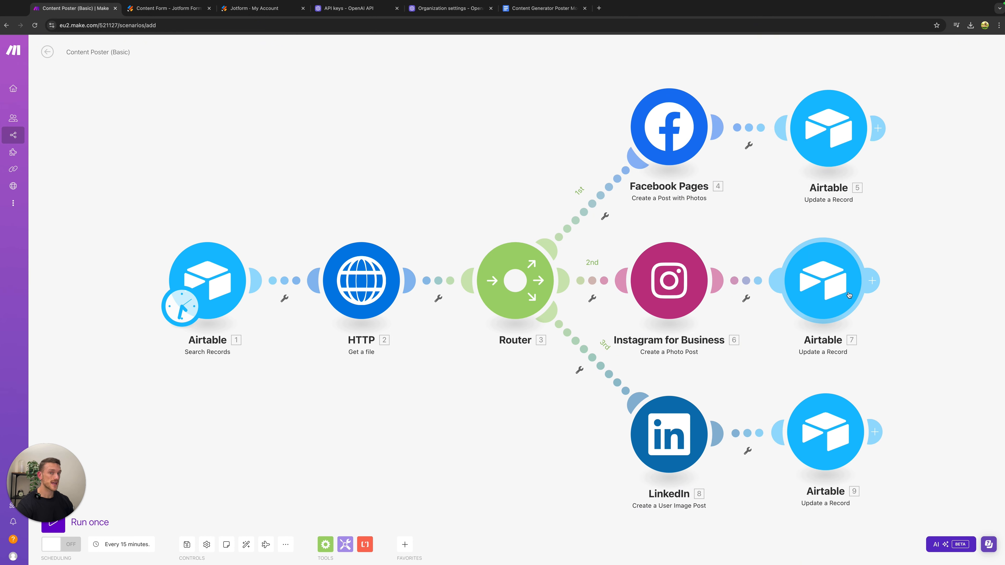
# - Assign My Airtable Token or Key connection to the Airtable Update a Record module after Instagram for Business and save it
pyautogui.click(838, 293)
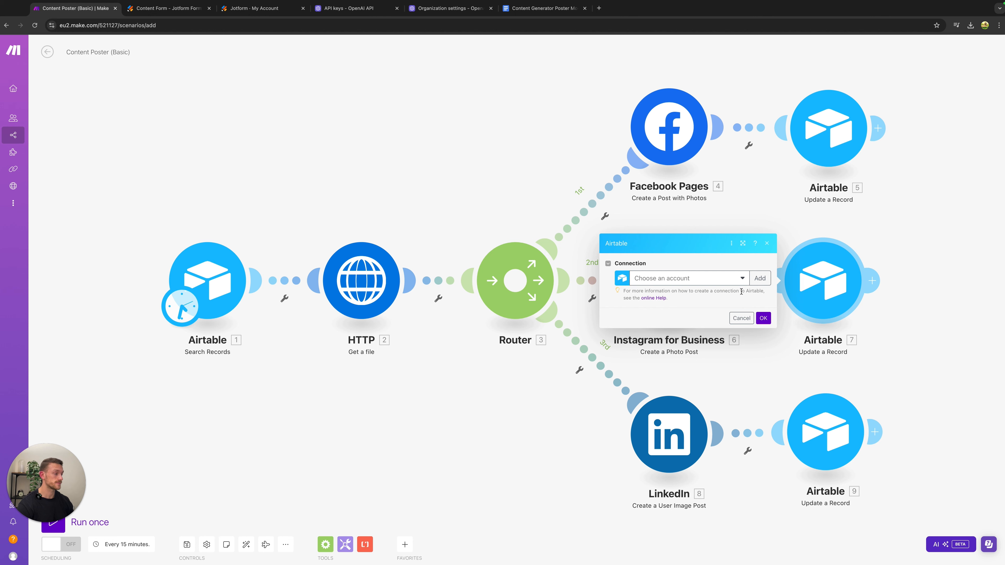
pyautogui.click(712, 278)
pyautogui.click(689, 305)
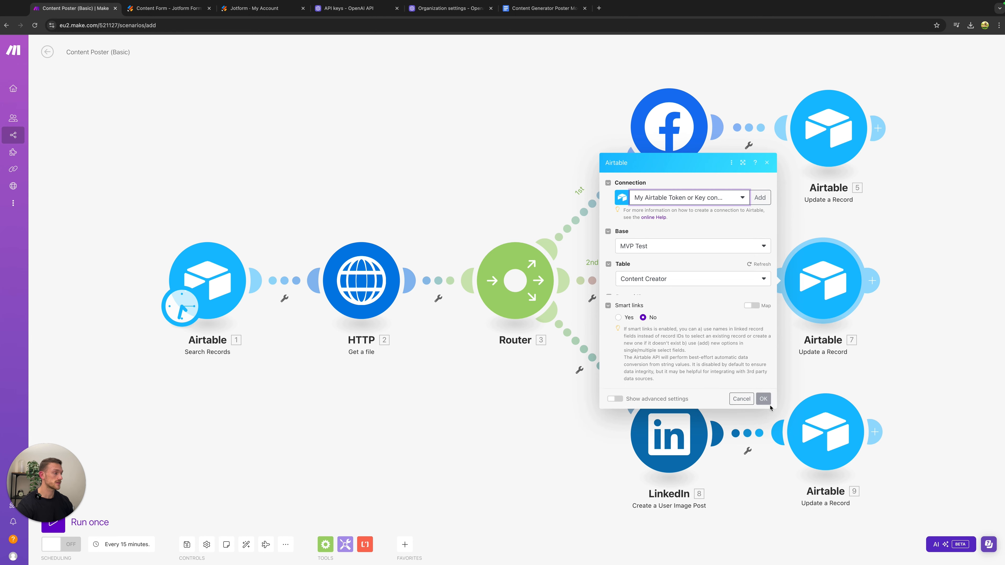
pyautogui.click(764, 554)
# - Assign My Airtable Token or Key connection to the Airtable Update a Record module after LinkedIn and save it
pyautogui.click(831, 436)
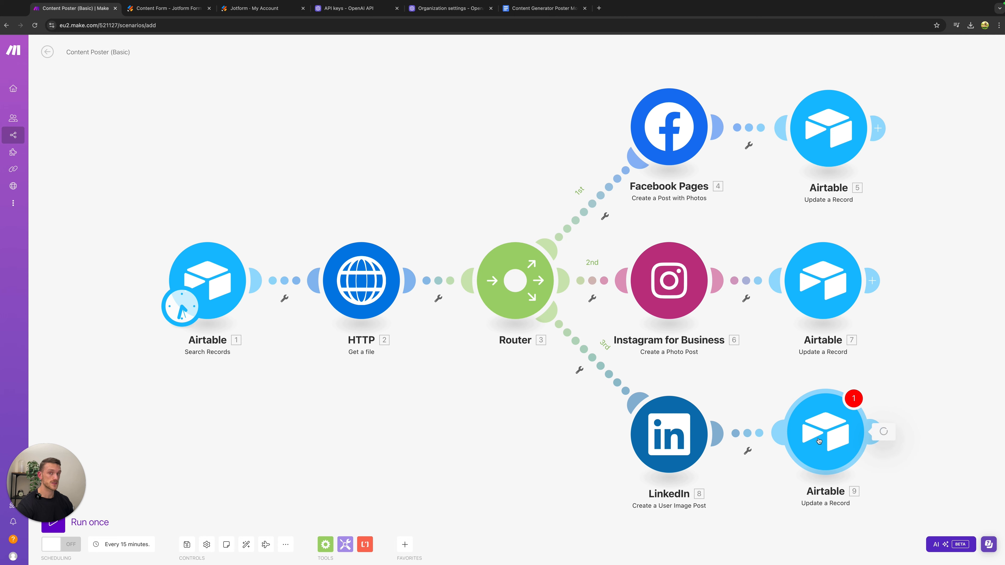
pyautogui.click(697, 431)
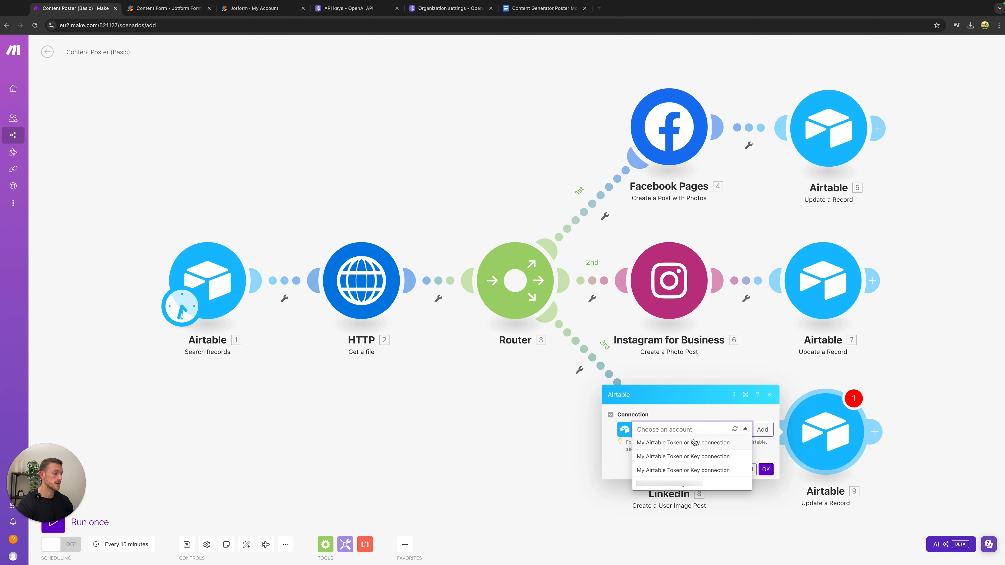
pyautogui.click(696, 457)
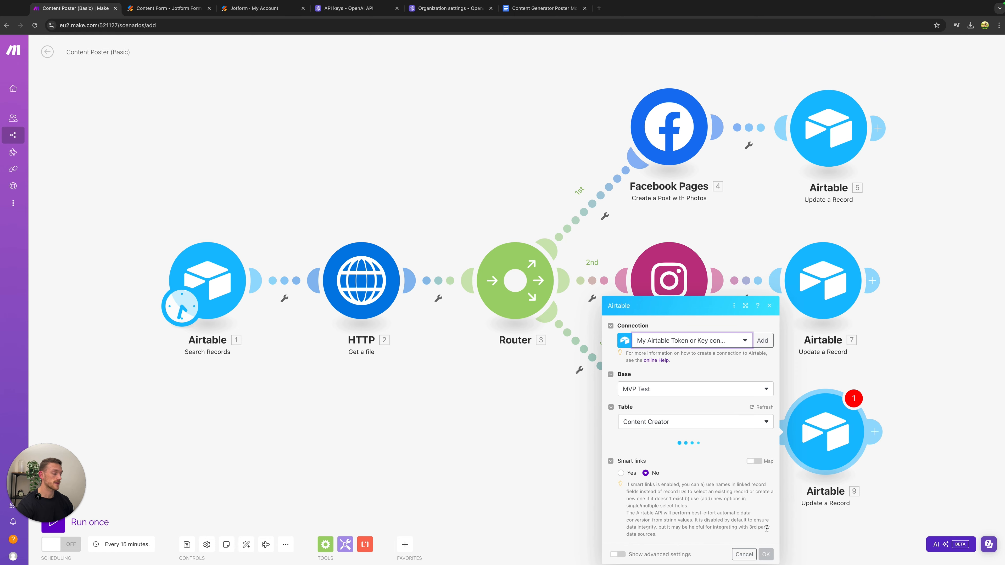
pyautogui.click(766, 555)
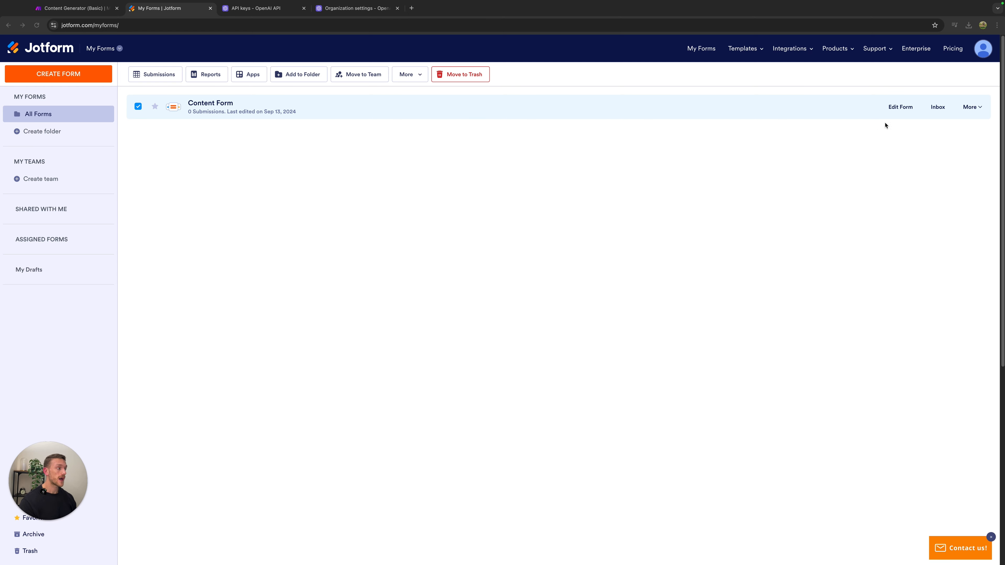
# - In Jotform, open the publishing options of Content Form and launch the form's direct link in a new tab
pyautogui.click(973, 107)
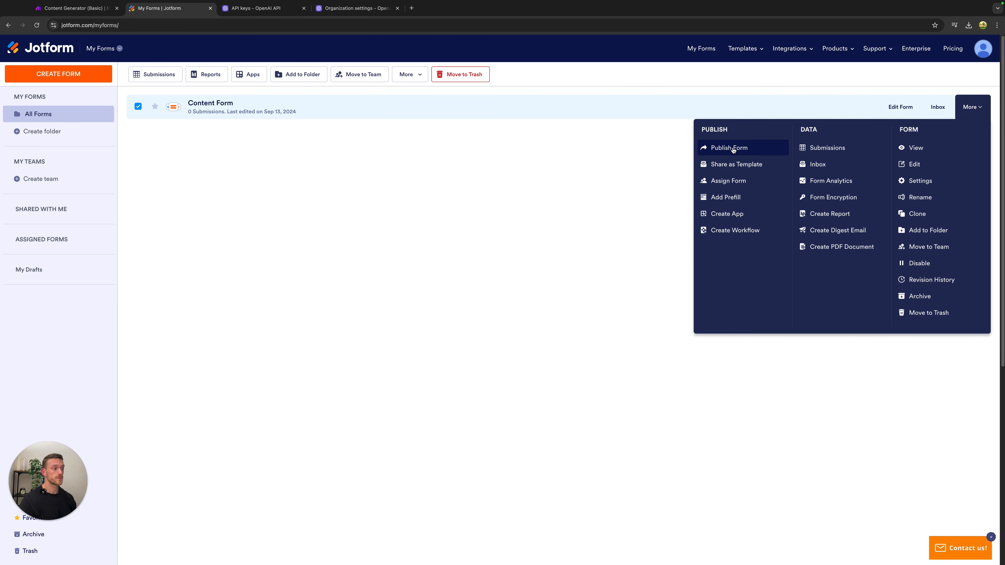
pyautogui.click(732, 149)
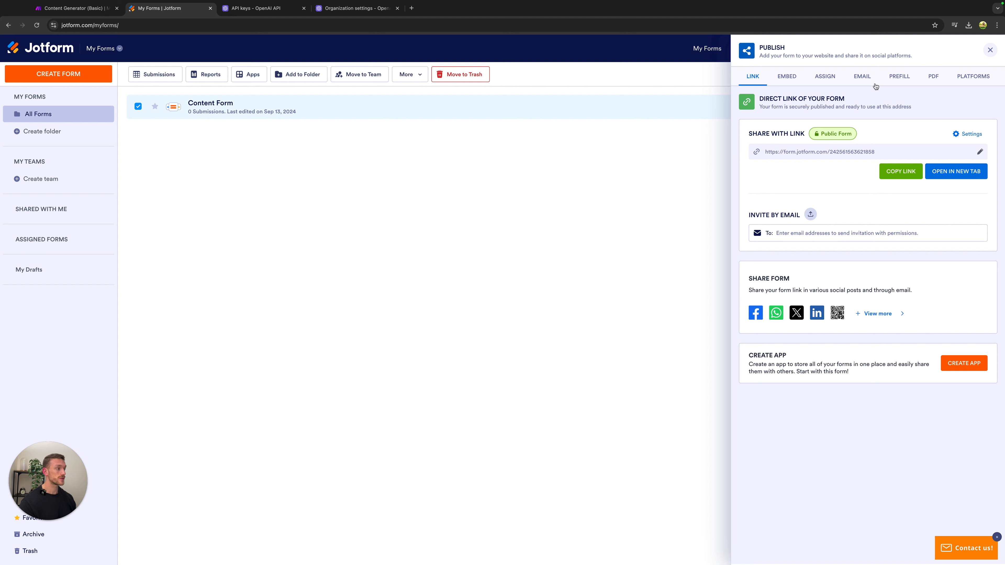
pyautogui.click(946, 174)
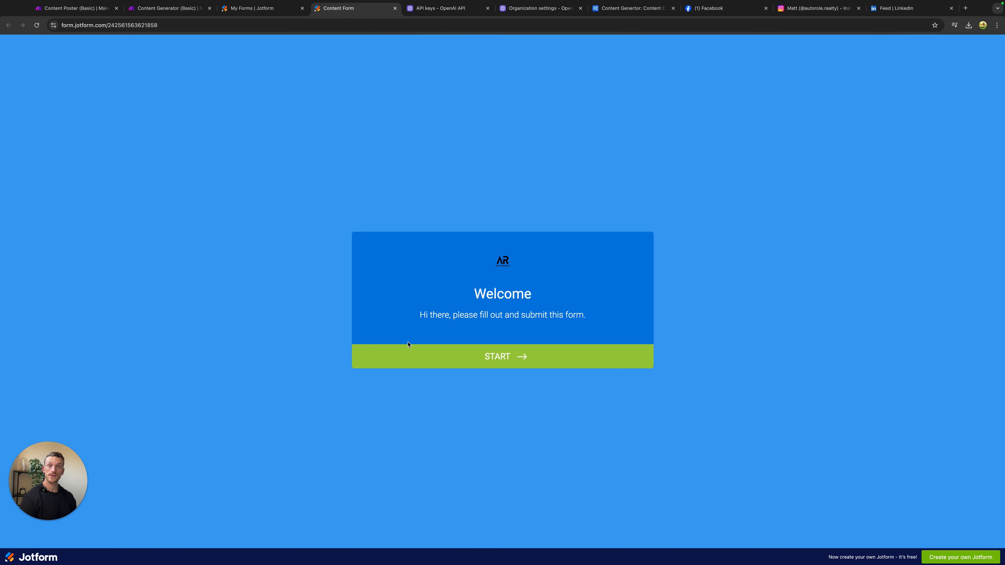
# - Start the form and enter "House sold for $1.5 million in Perth CBD" as the post description
pyautogui.click(468, 356)
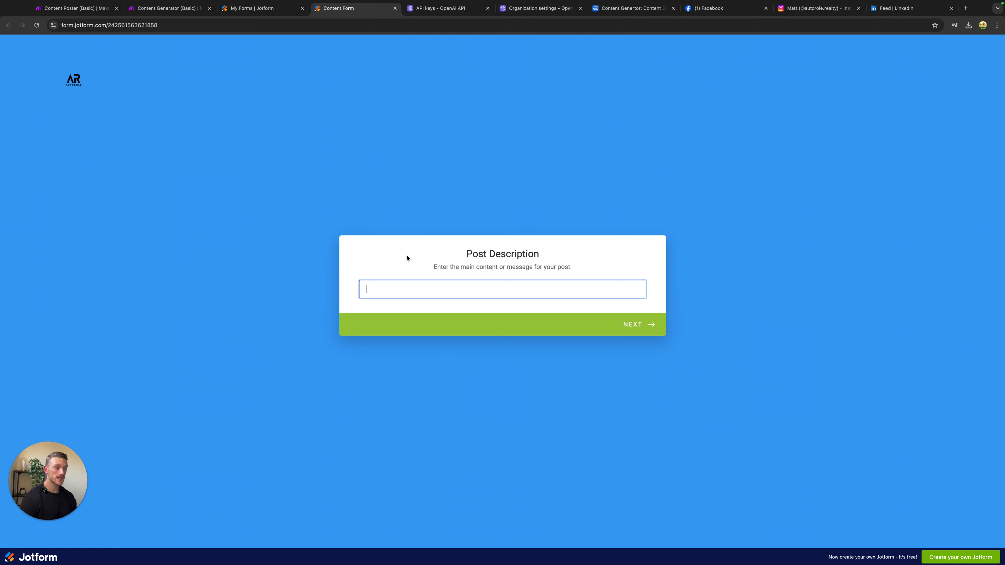
pyautogui.click(401, 296)
pyautogui.click(440, 312)
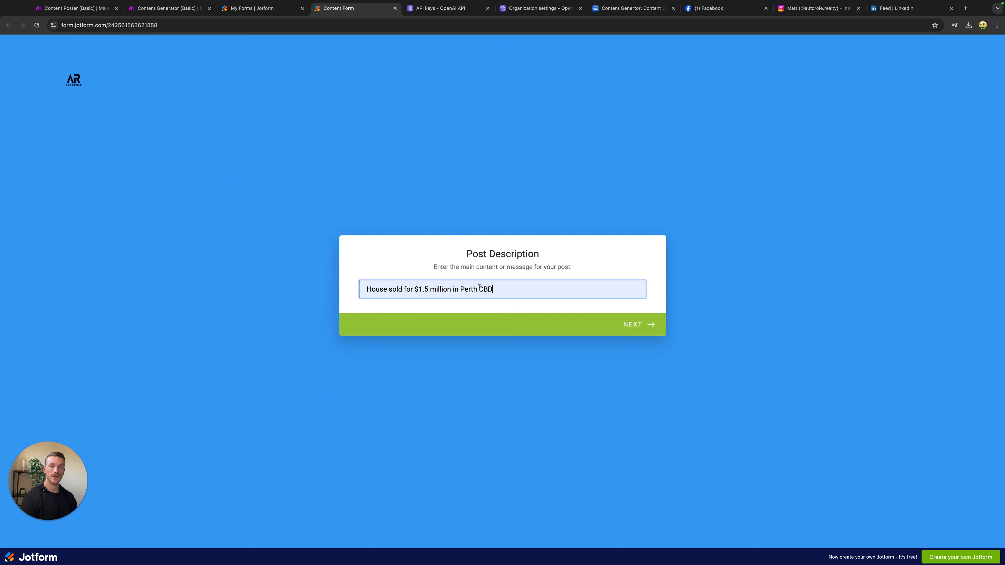
pyautogui.click(639, 329)
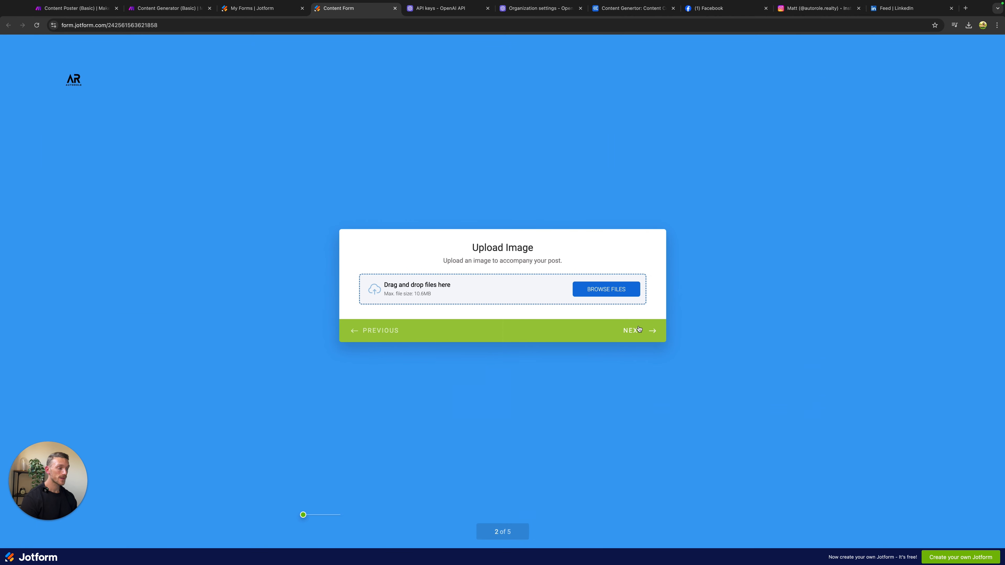
# - Upload the image file Content .jpg from the Desktop to accompany the post and continue to the platform question
pyautogui.click(587, 289)
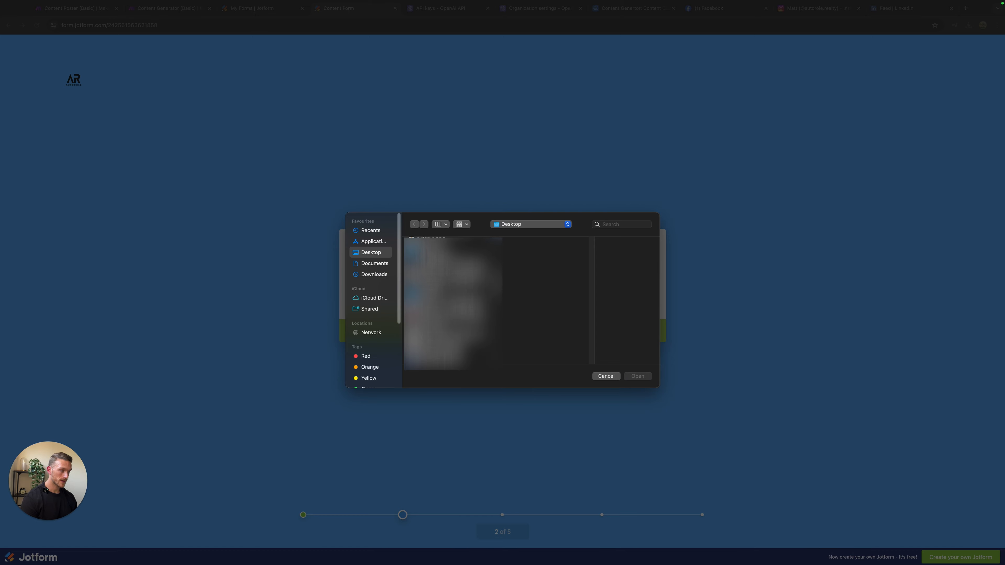
pyautogui.click(447, 325)
pyautogui.click(638, 376)
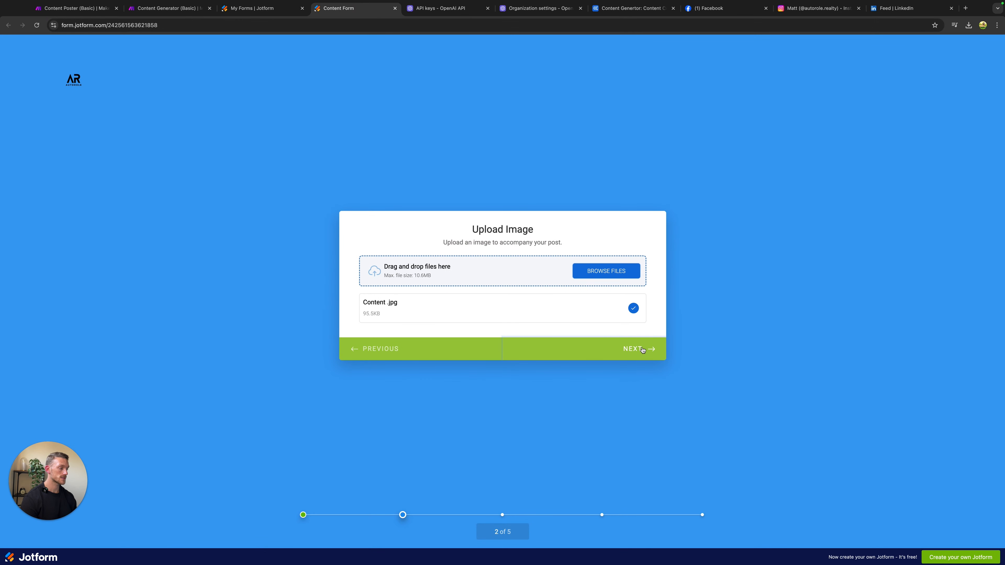
pyautogui.click(643, 354)
# - Choose Facebook, Instagram and LinkedIn as platforms and Casual and Professional as content tones, continuing to the call-to-action question
pyautogui.click(369, 288)
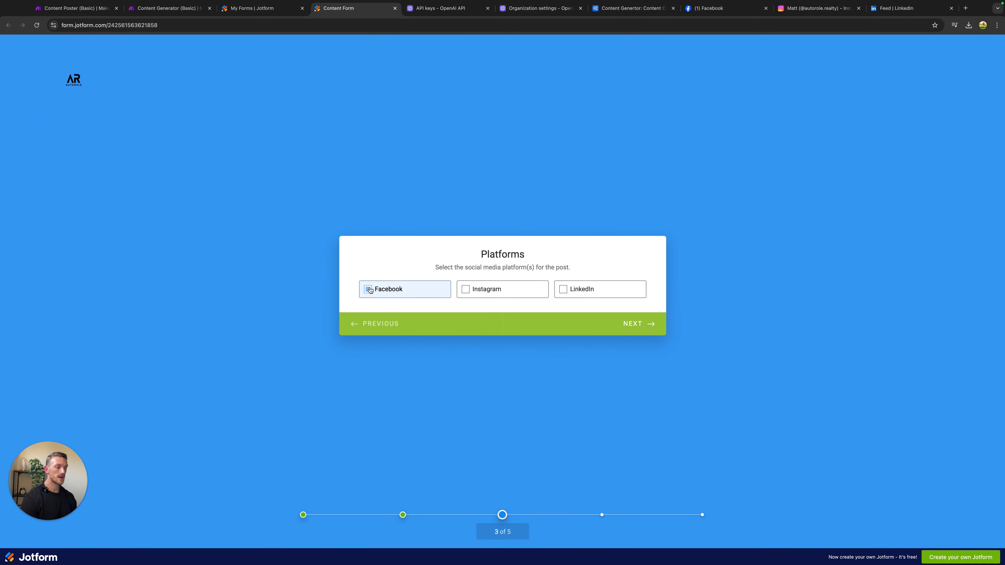
pyautogui.click(467, 290)
pyautogui.click(573, 290)
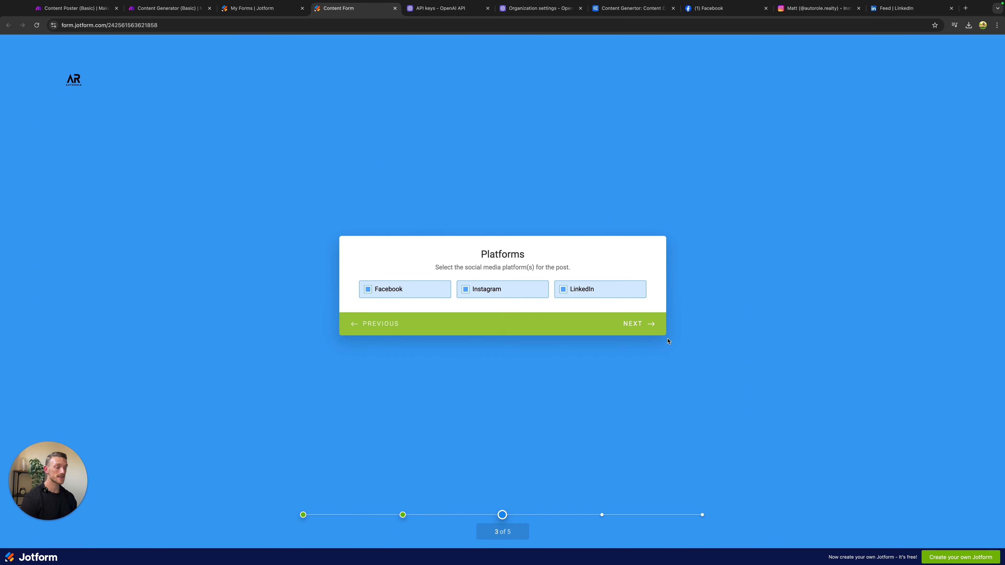
pyautogui.click(628, 324)
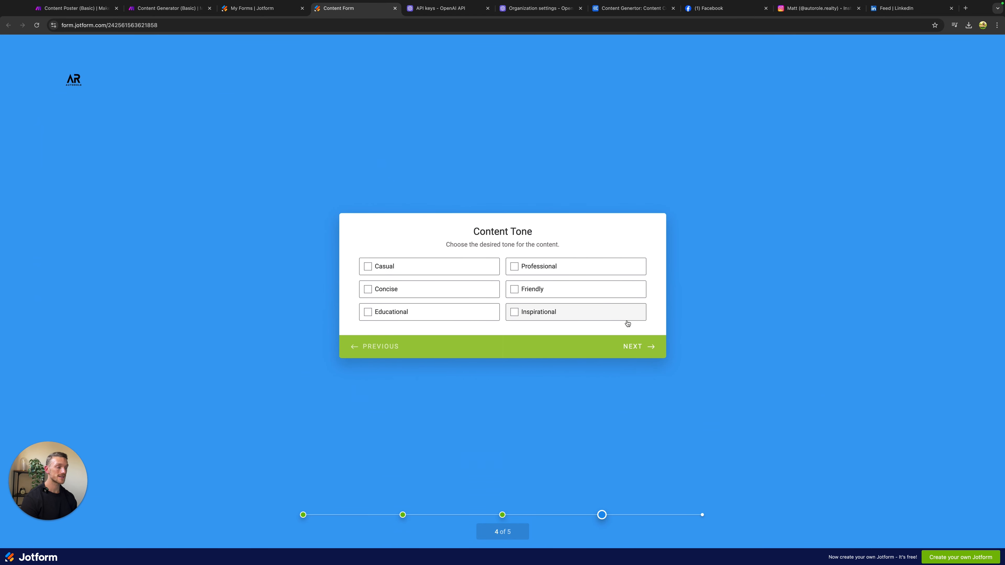
pyautogui.click(379, 266)
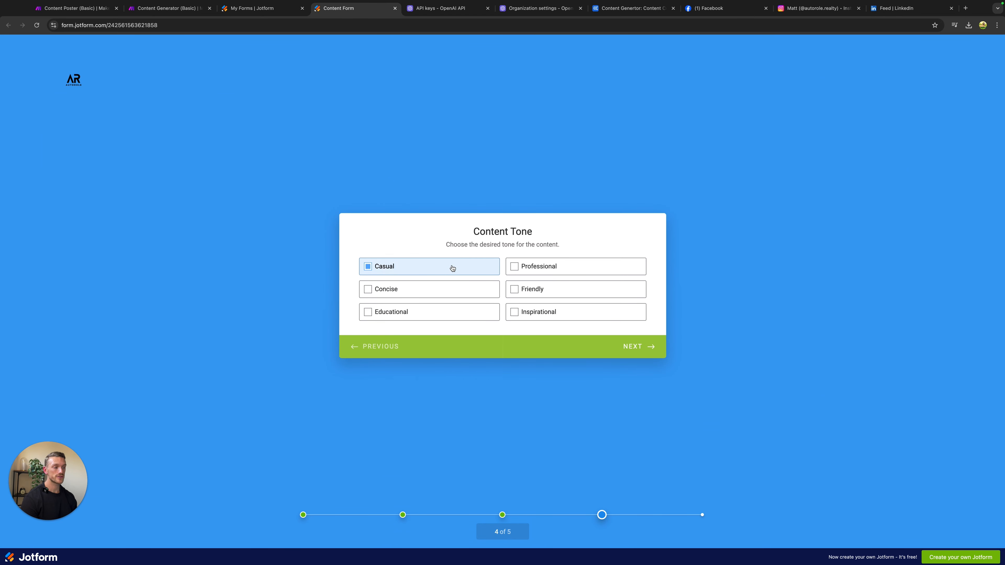
pyautogui.click(517, 269)
pyautogui.click(627, 347)
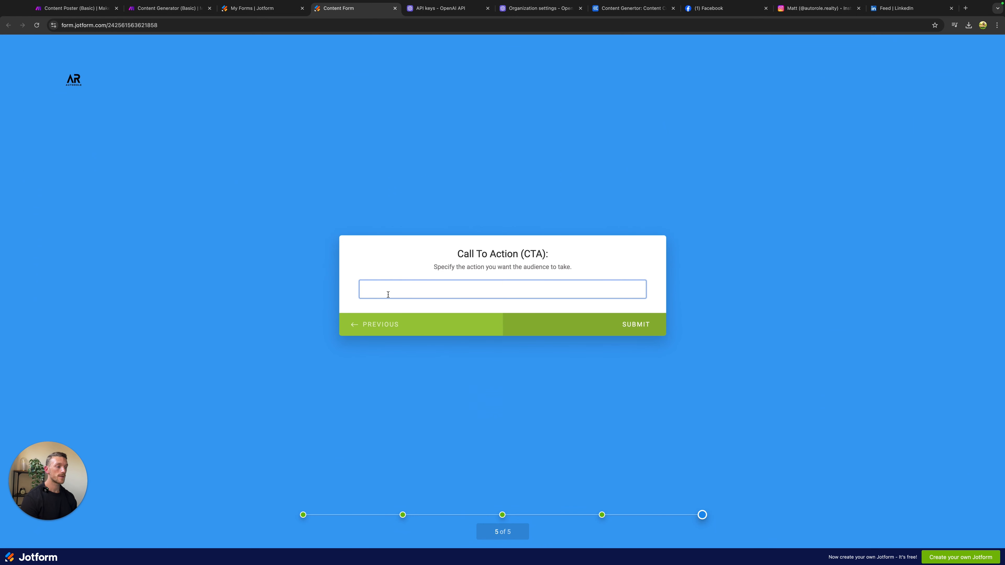
# - Enter a call to action asking people to phone AutoRole today for all their real estate needs, and submit the form
pyautogui.click(419, 289)
pyautogui.click(448, 311)
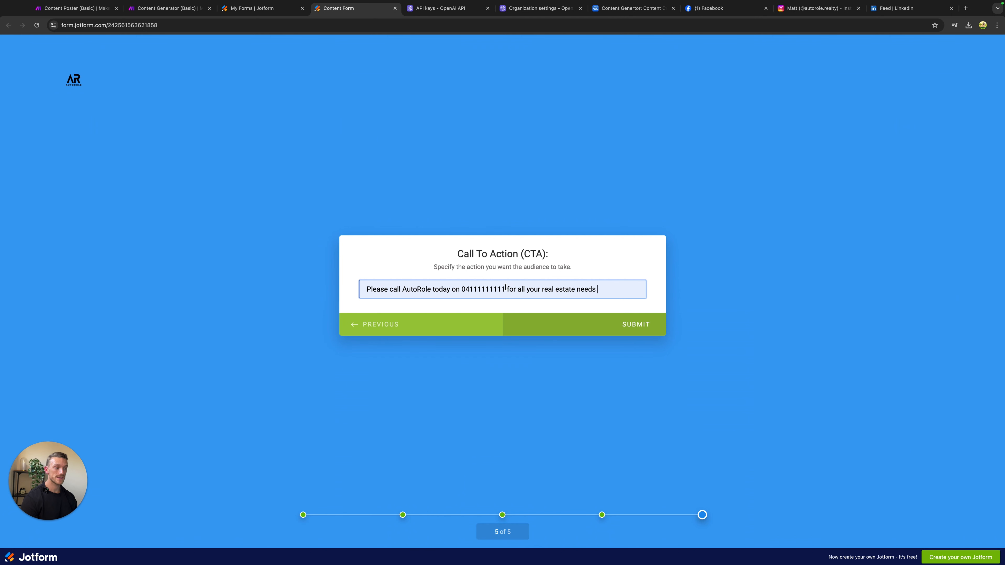
pyautogui.click(627, 330)
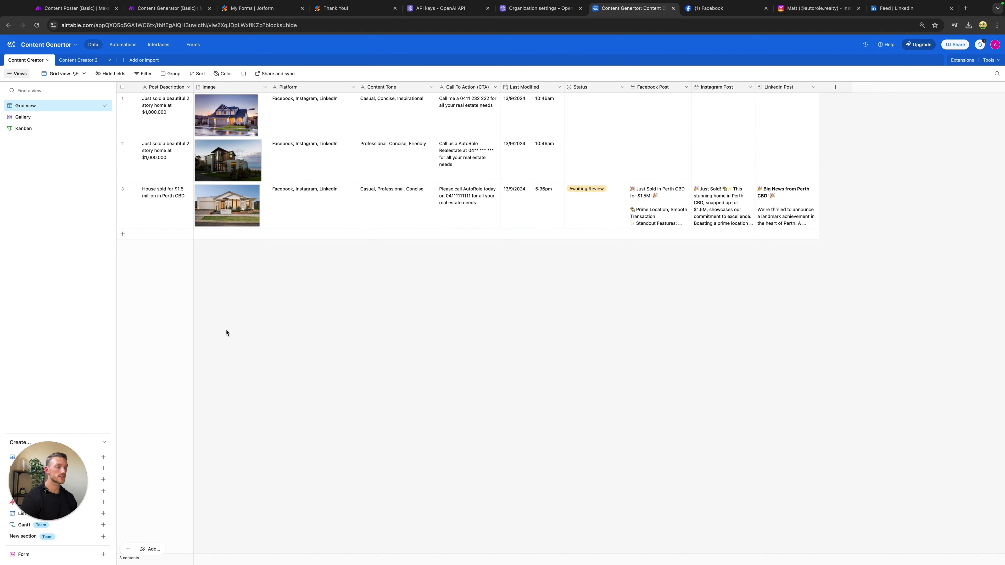
# - In Airtable's Kanban view, open the "House sold for $1.5 million in Perth CBD" record and review its Facebook, Instagram and LinkedIn posts
pyautogui.click(24, 129)
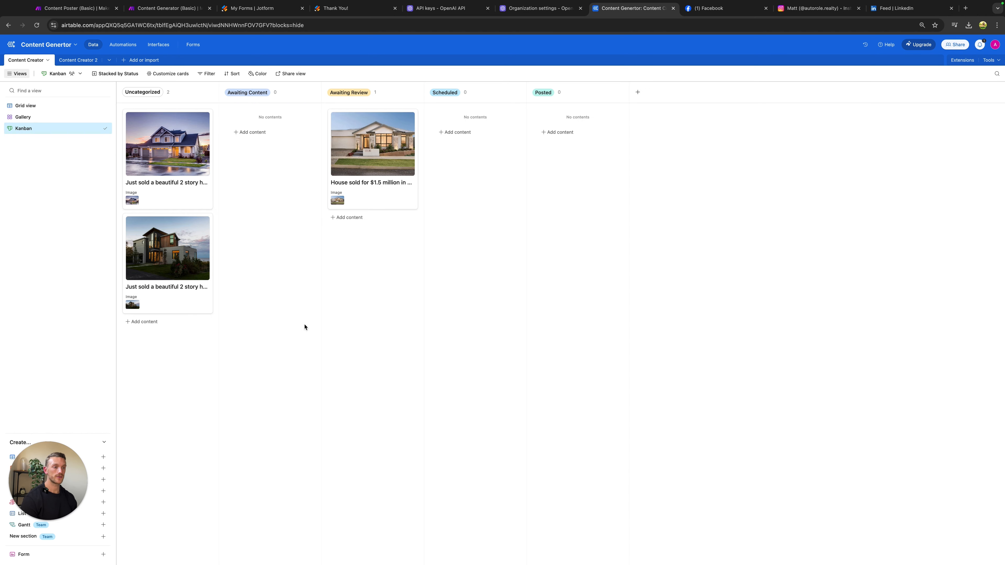
pyautogui.click(361, 149)
pyautogui.scroll(-2, 544, 309)
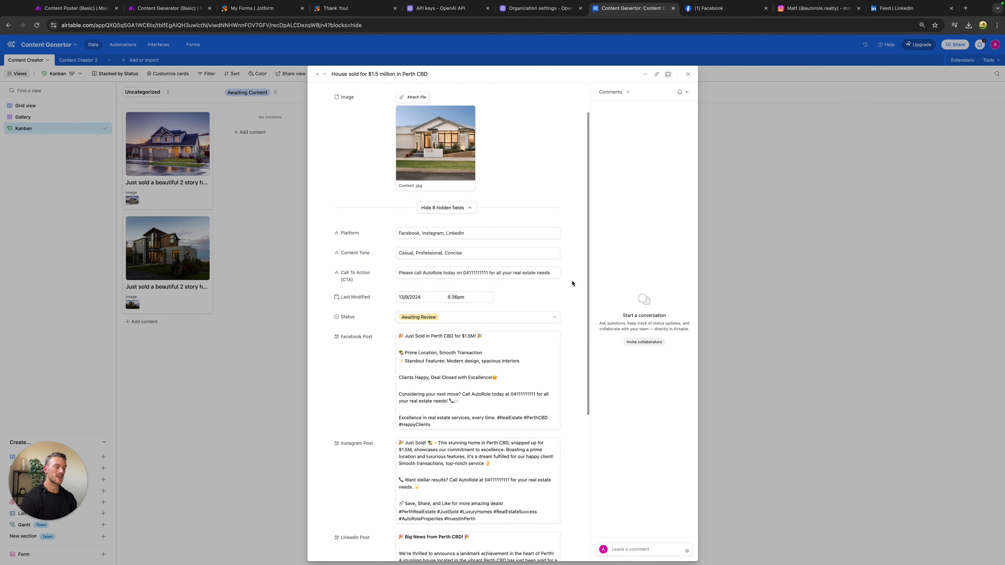
pyautogui.scroll(-6, 574, 283)
pyautogui.scroll(-3, 556, 294)
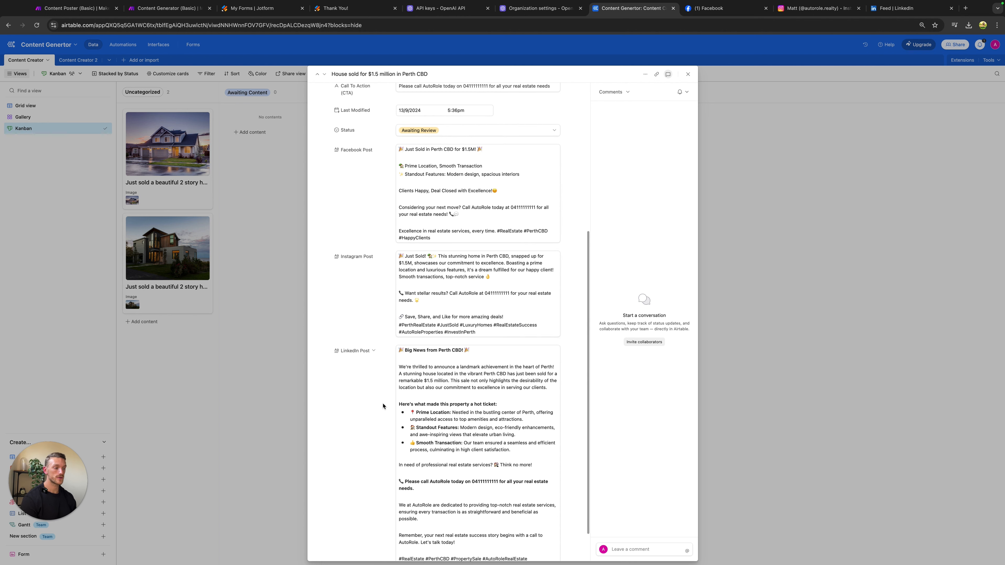
pyautogui.scroll(-2, 364, 359)
pyautogui.scroll(6, 342, 431)
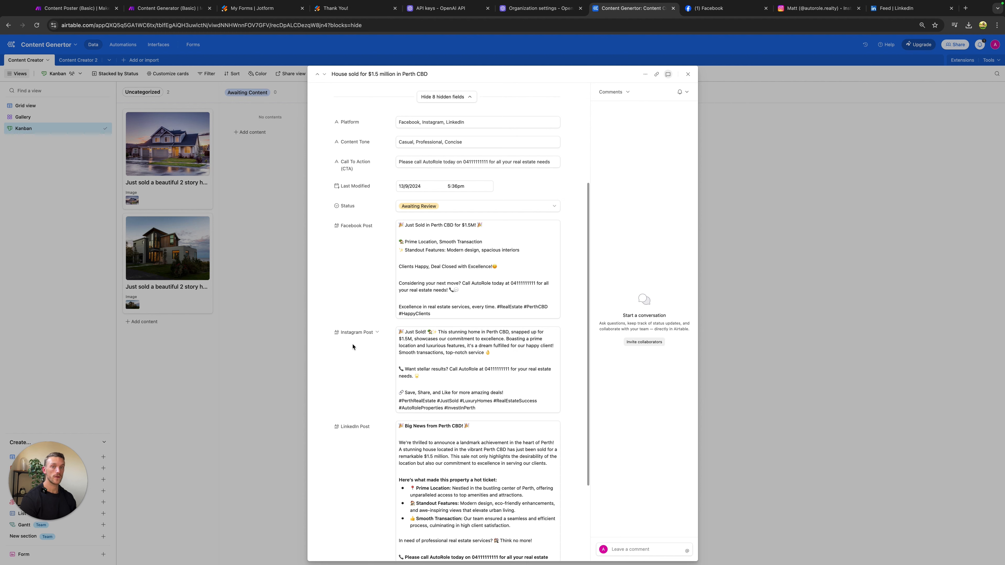
pyautogui.scroll(-4, 481, 286)
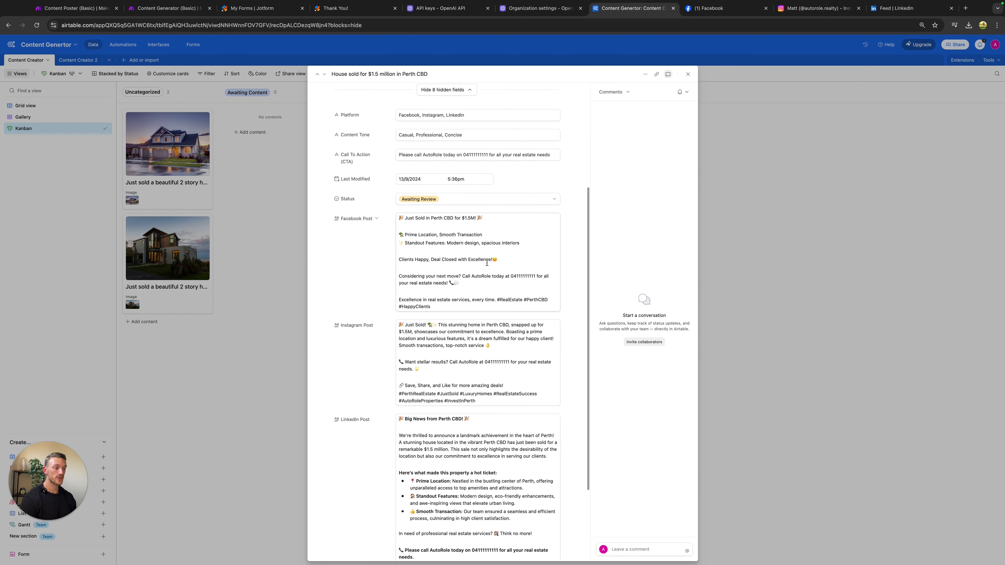
pyautogui.scroll(-1, 457, 397)
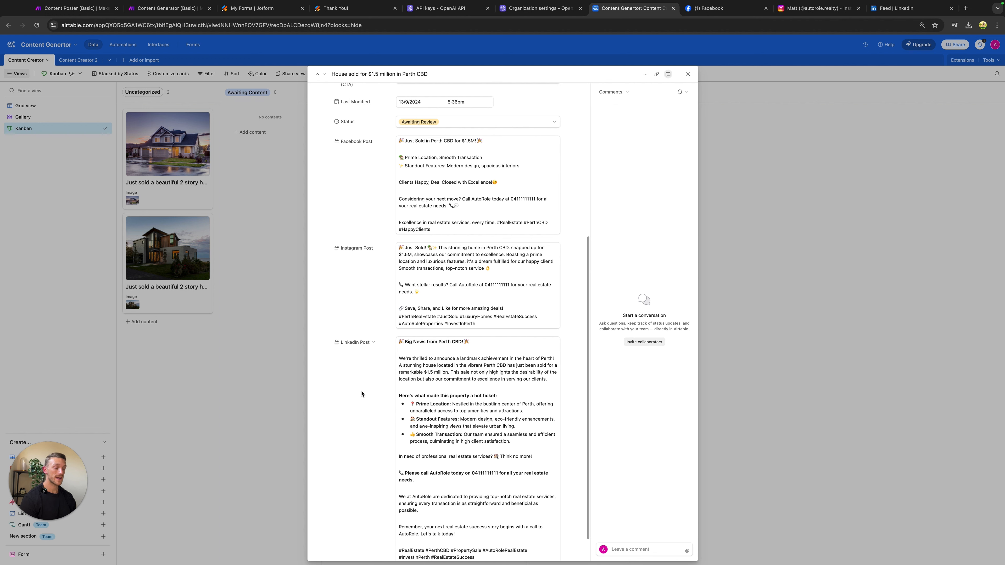
pyautogui.scroll(8, 356, 356)
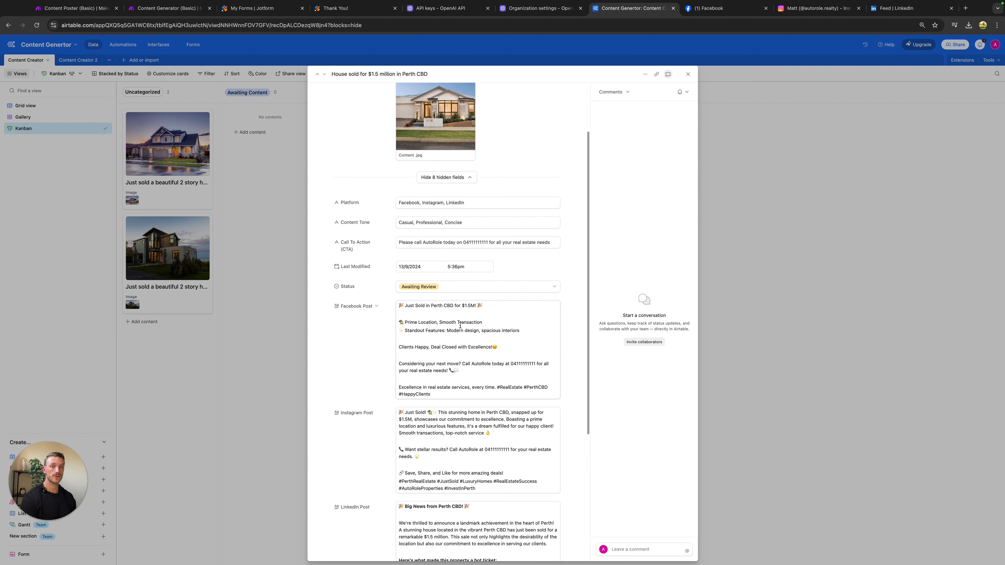
# - Set the status of the Perth CBD house record to Scheduled
pyautogui.click(454, 290)
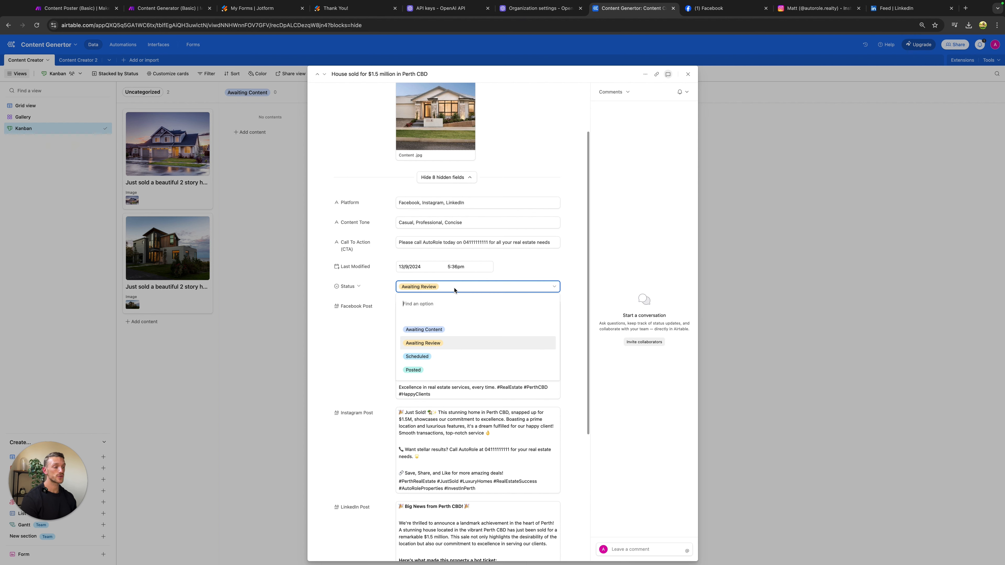
pyautogui.click(419, 357)
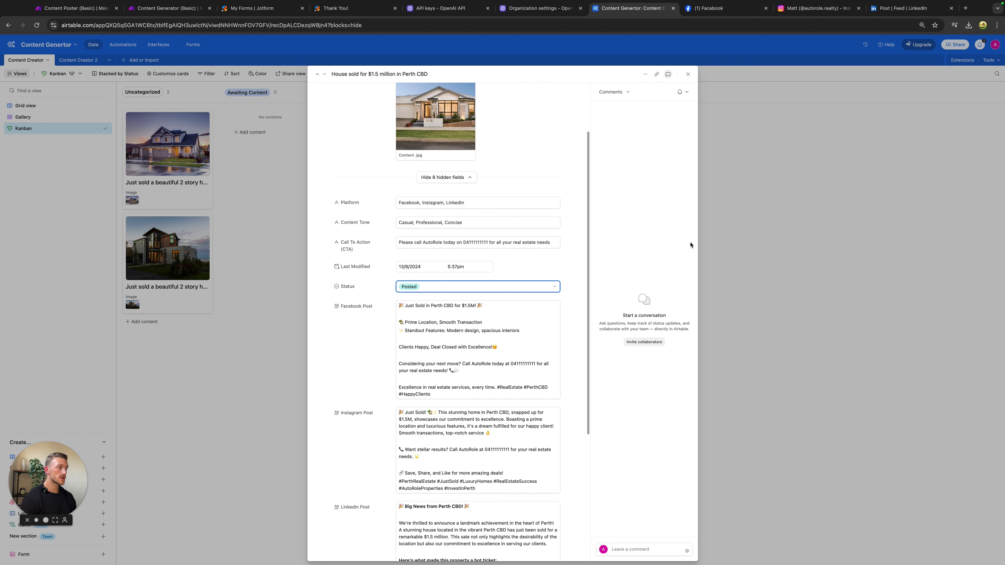
# - Check the published Perth CBD house post on LinkedIn, on the Instagram profile and on the Autorole Real Estate Facebook page
pyautogui.click(903, 15)
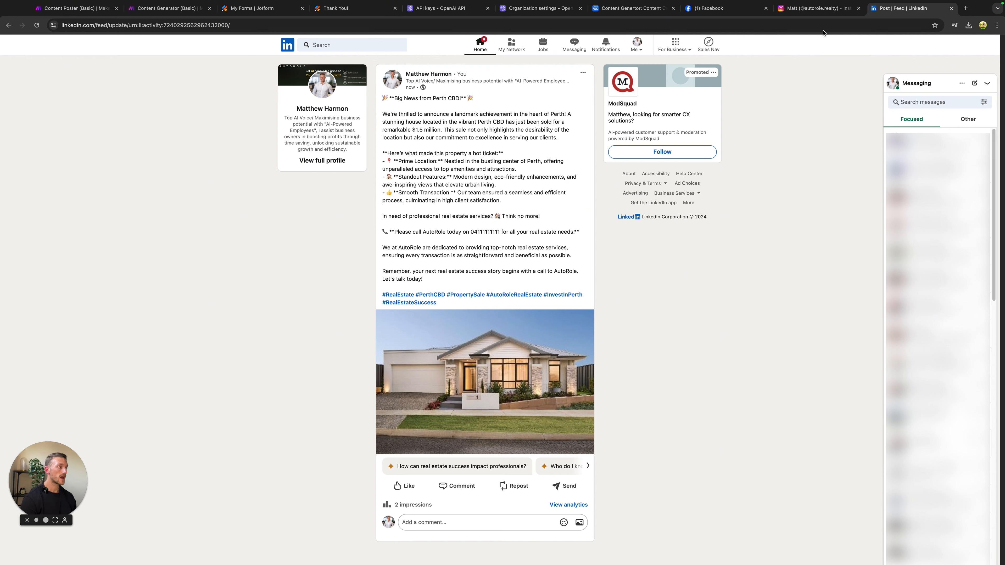
pyautogui.click(817, 9)
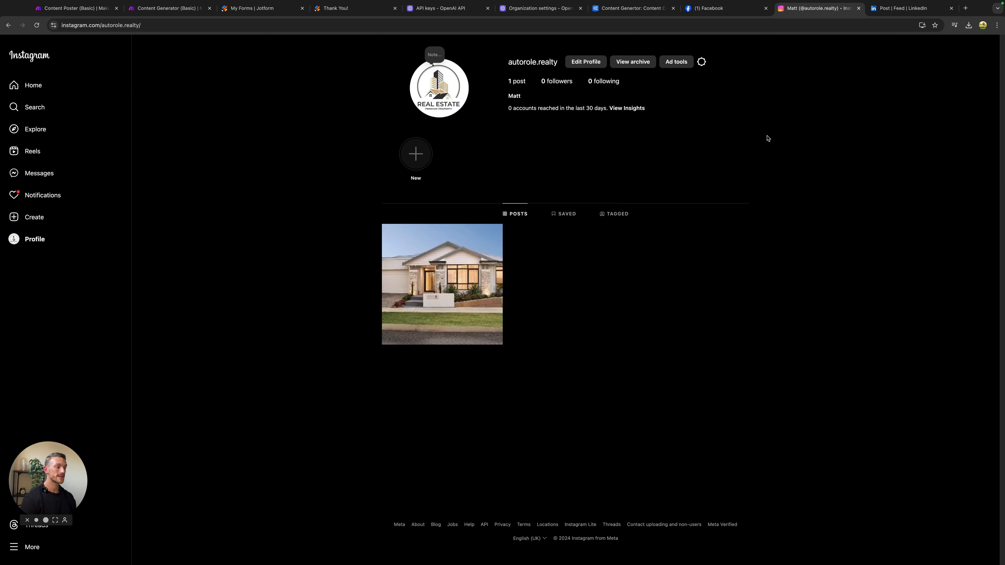
pyautogui.click(457, 272)
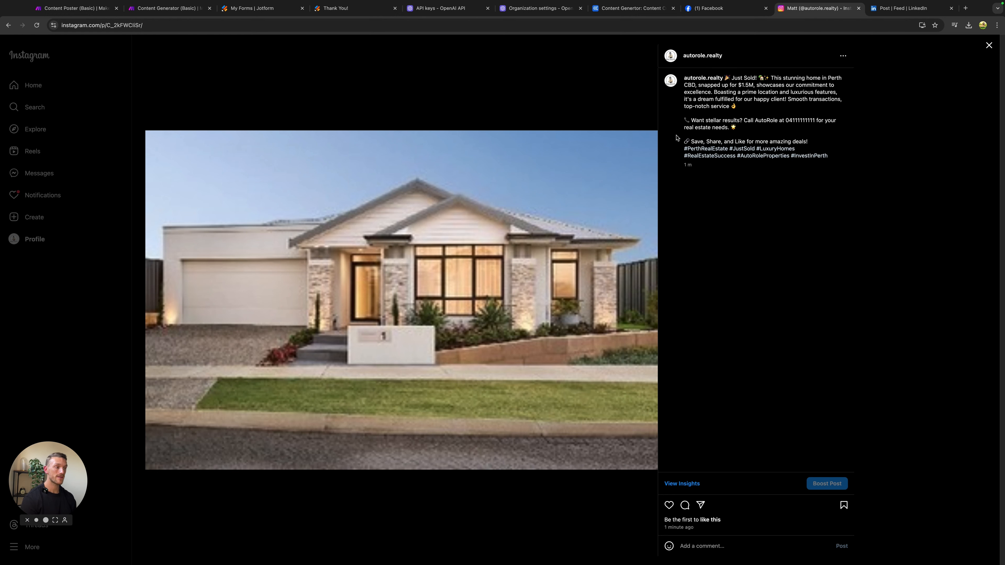
pyautogui.click(715, 18)
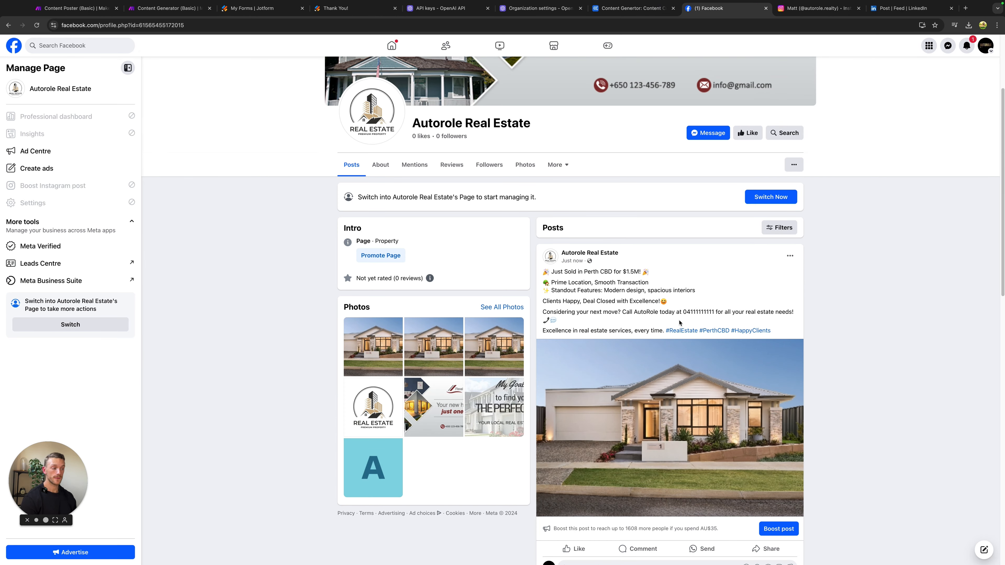
pyautogui.moveTo(555, 272); pyautogui.dragTo(904, 314)
pyautogui.click(905, 315)
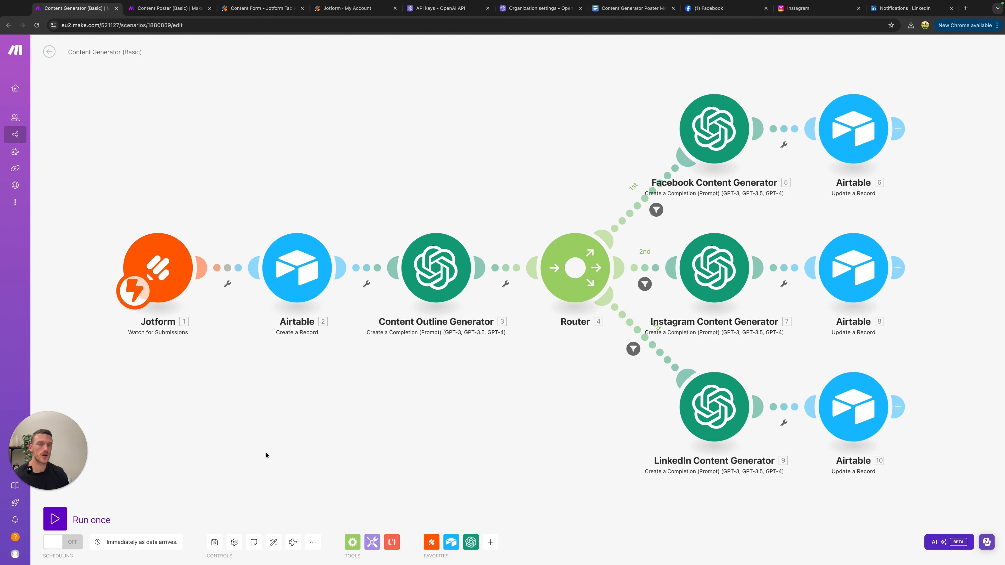
# - In Make, turn on scheduling for the Content Generator (Basic) scenario
pyautogui.click(62, 549)
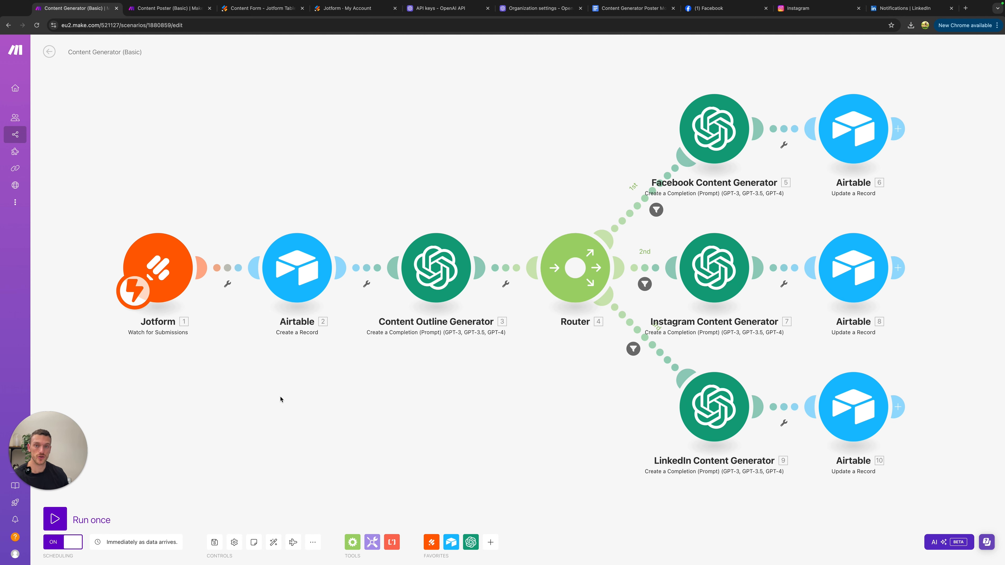
# - Examine the run frequency options in the schedule settings of the Content Poster (Basic) scenario, leaving them without saving changes
pyautogui.hotkey('ctrl', 'Tab')
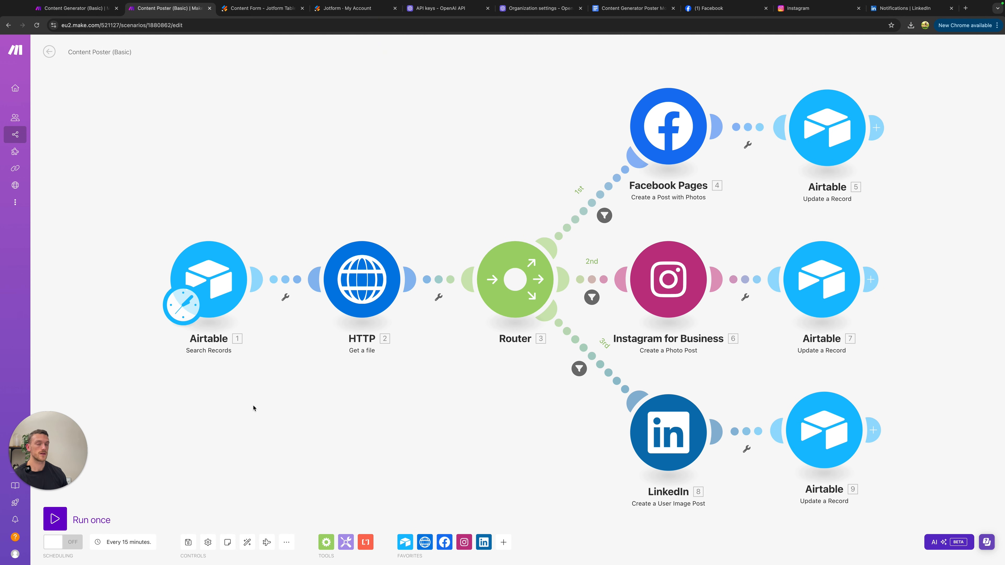
pyautogui.click(181, 308)
pyautogui.click(259, 261)
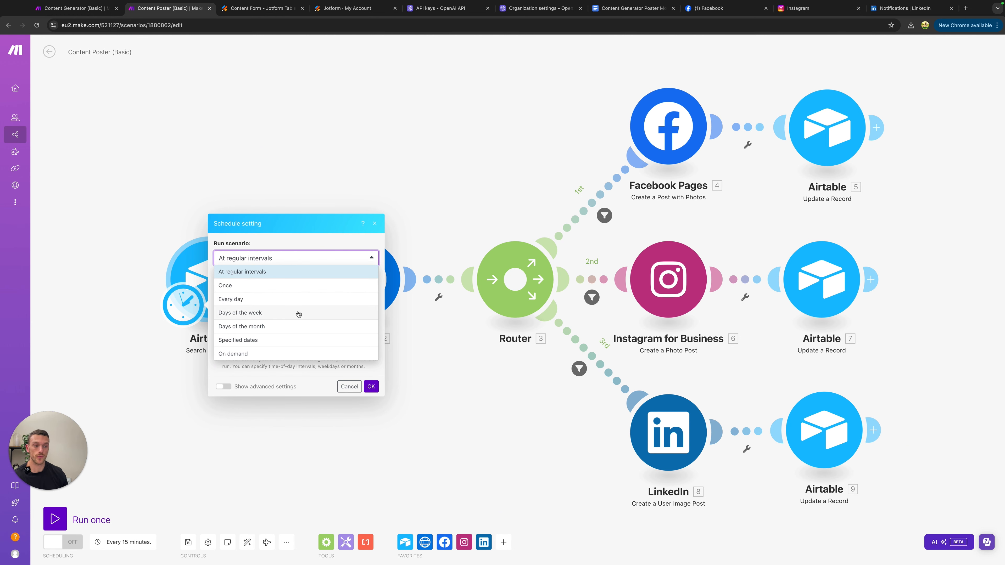
pyautogui.click(309, 245)
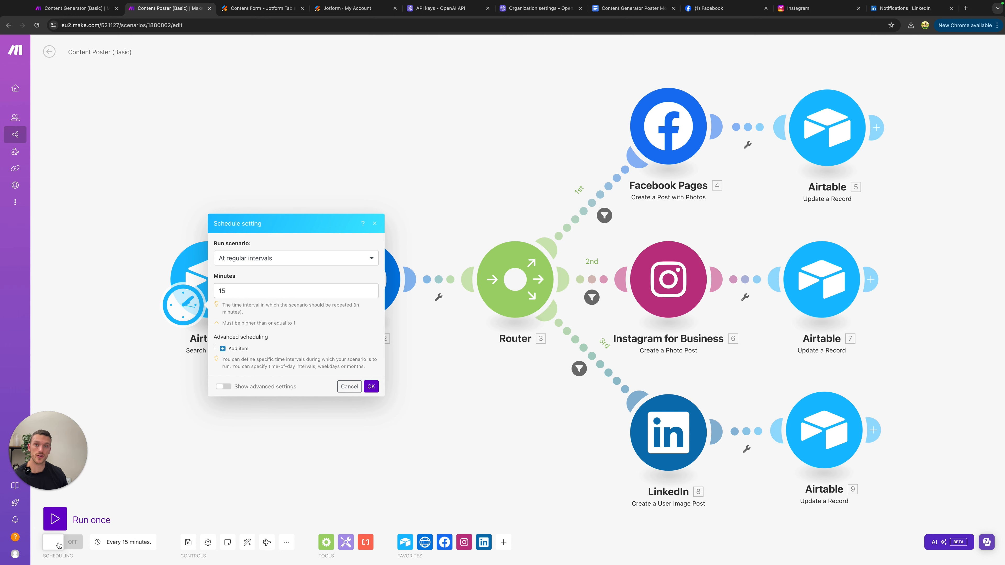
pyautogui.click(180, 449)
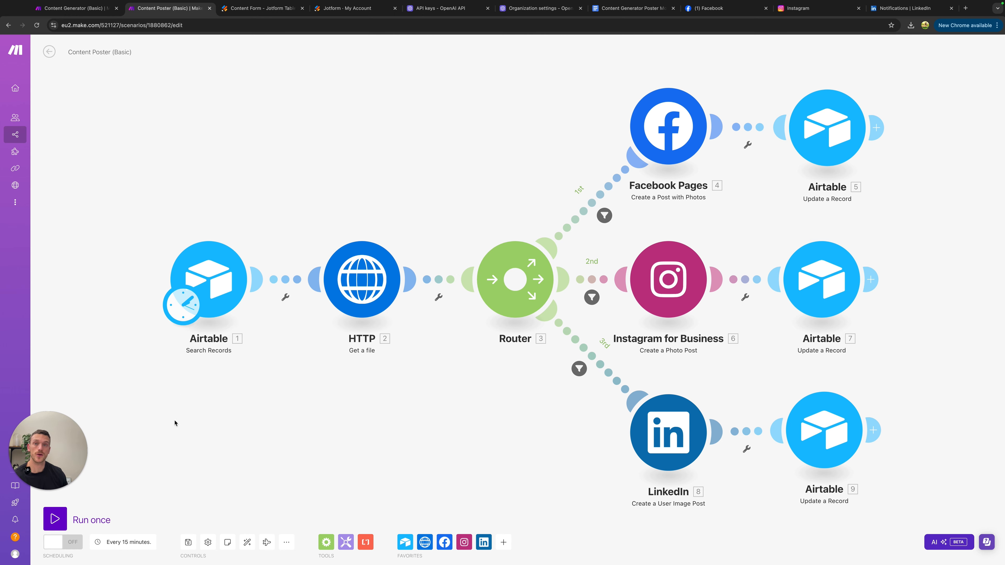